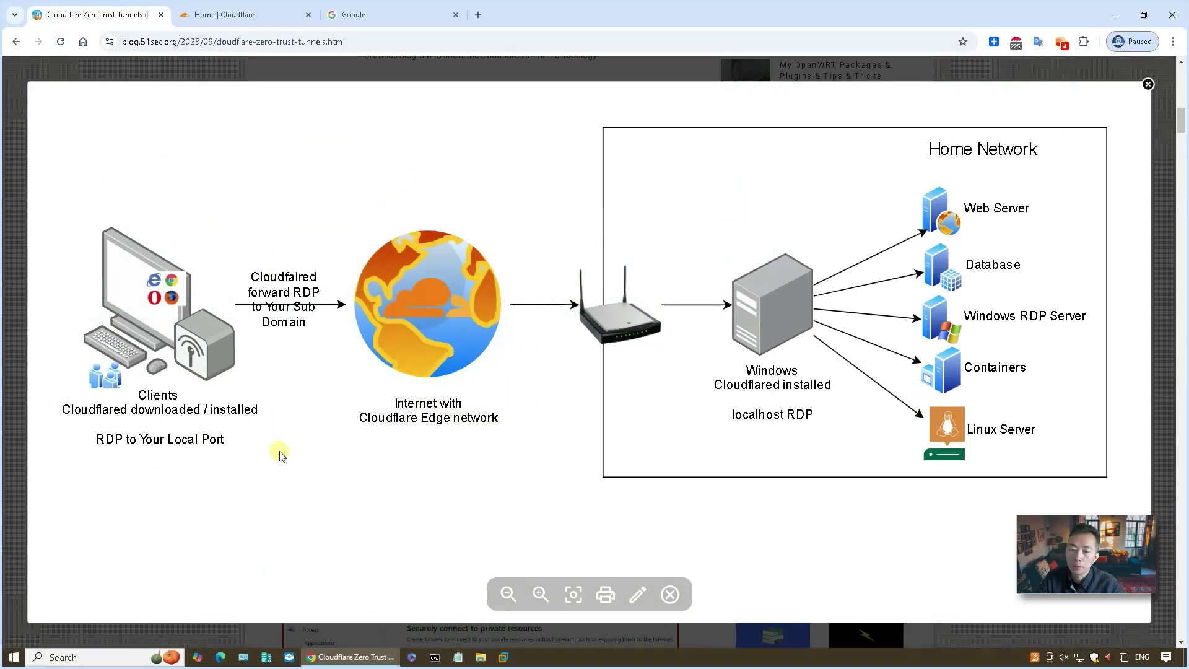
- Close the enlarged home network diagram in the blog's lightbox
click(670, 594)
- Scroll through the tunnel article's contents, diagrams and 'Steps to Install Cloudflared in Windows'
scroll(462, 359, up, 2)
scroll(462, 360, up, 6)
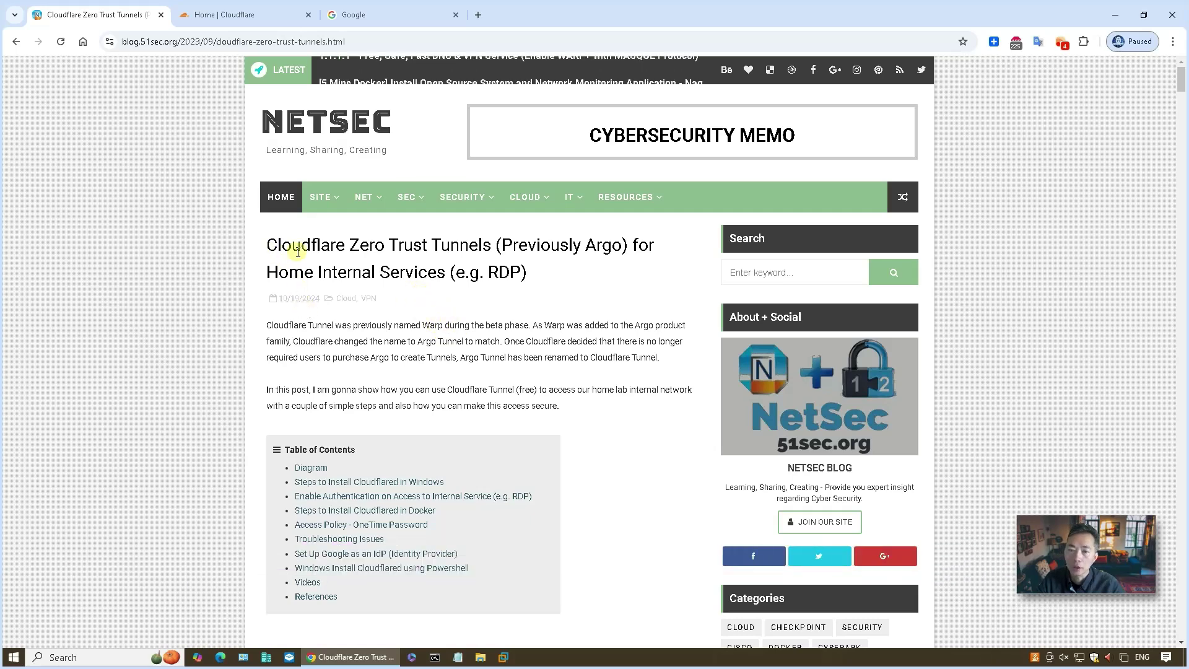
scroll(461, 325, down, 4)
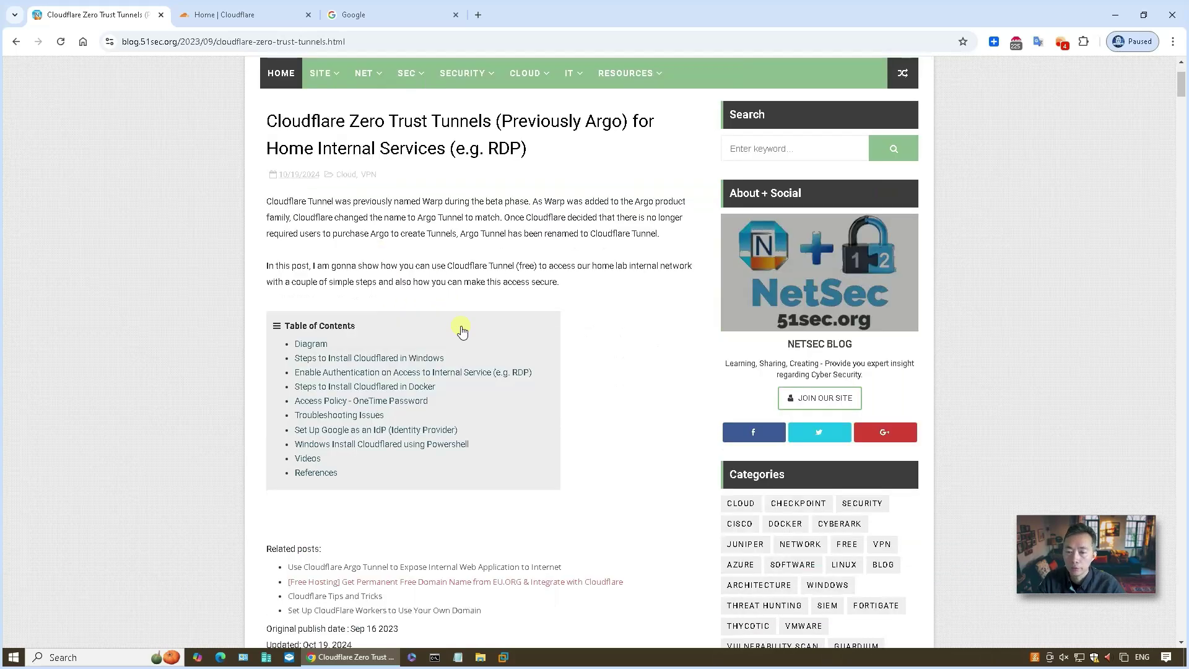
scroll(501, 428, down, 4)
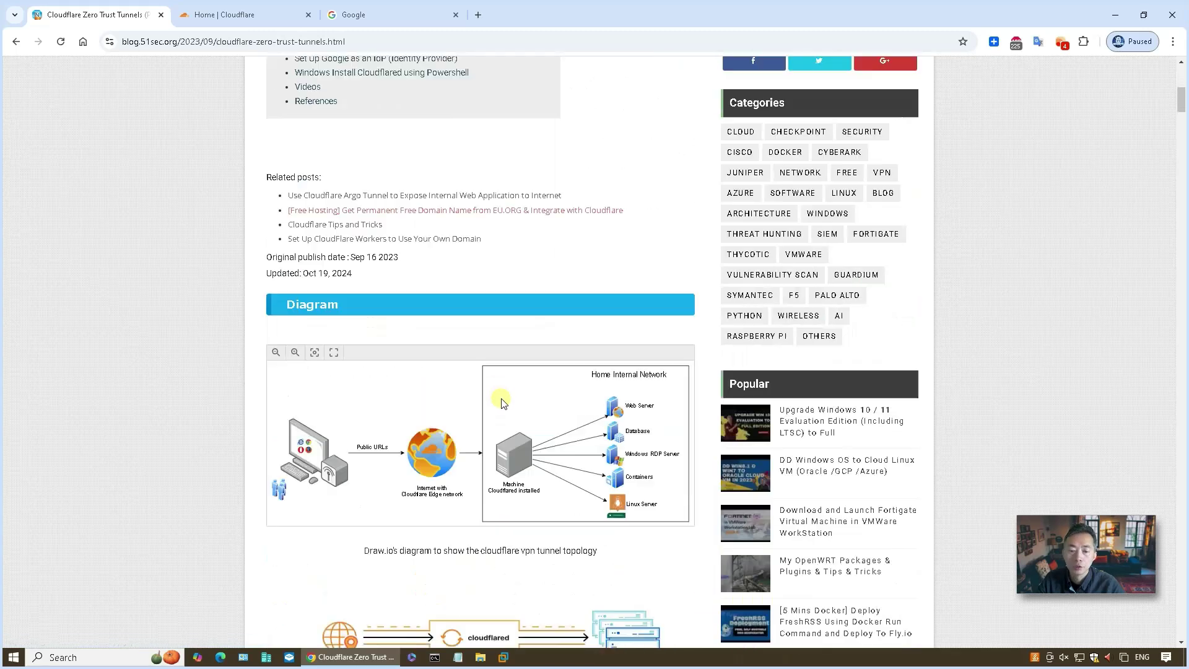
scroll(517, 468, down, 3)
scroll(514, 461, down, 2)
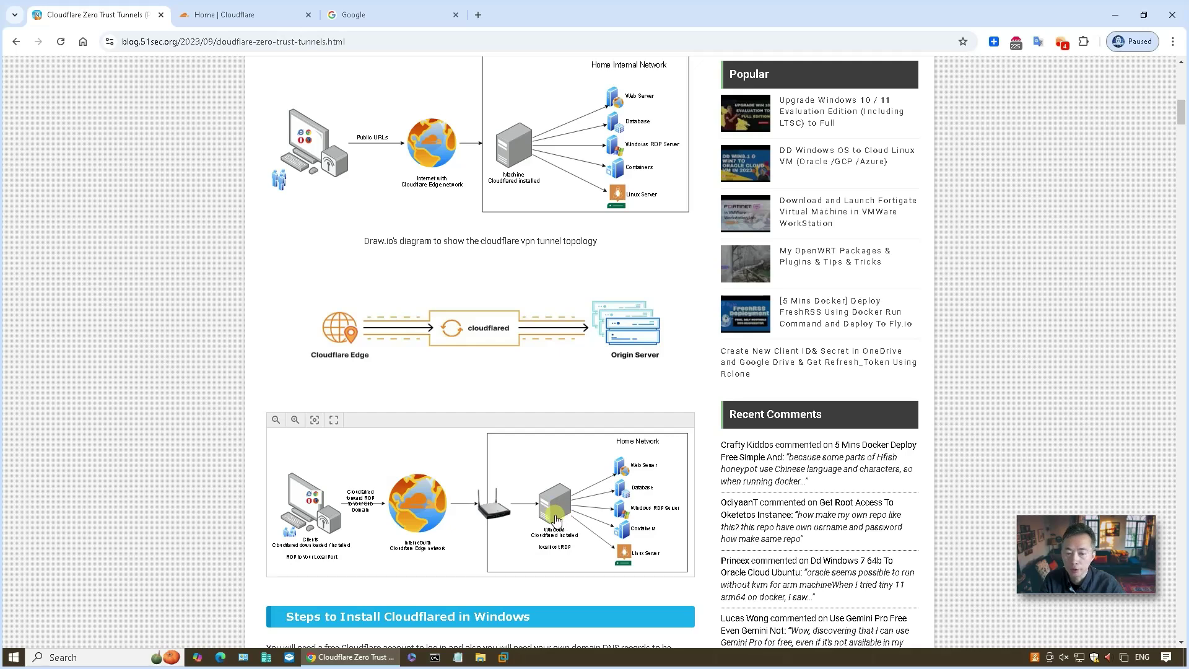
scroll(555, 516, down, 1)
scroll(556, 518, down, 2)
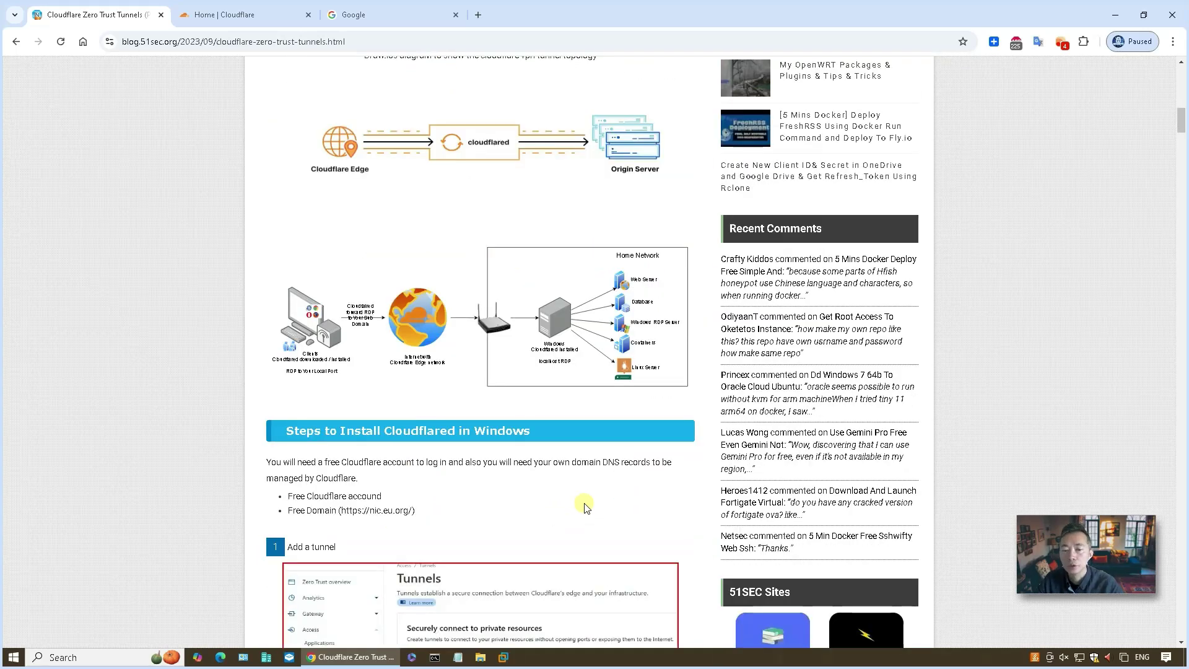
scroll(588, 511, down, 3)
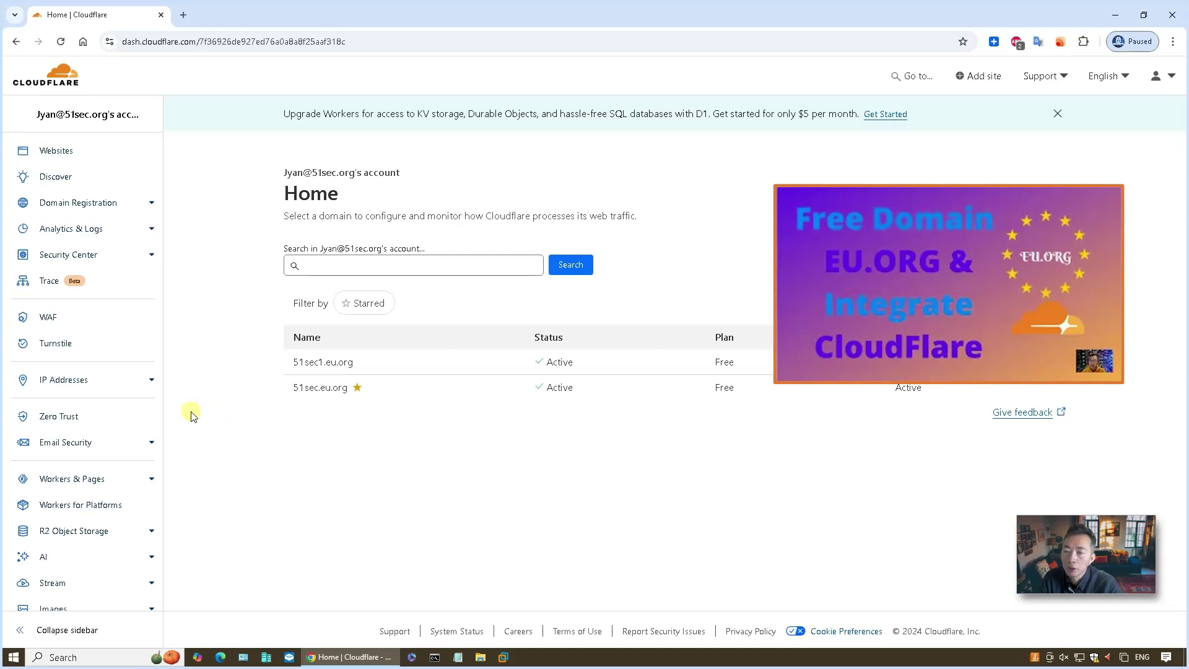
- Open Zero Trust from the dashboard sidebar and expand its Networks section
click(124, 414)
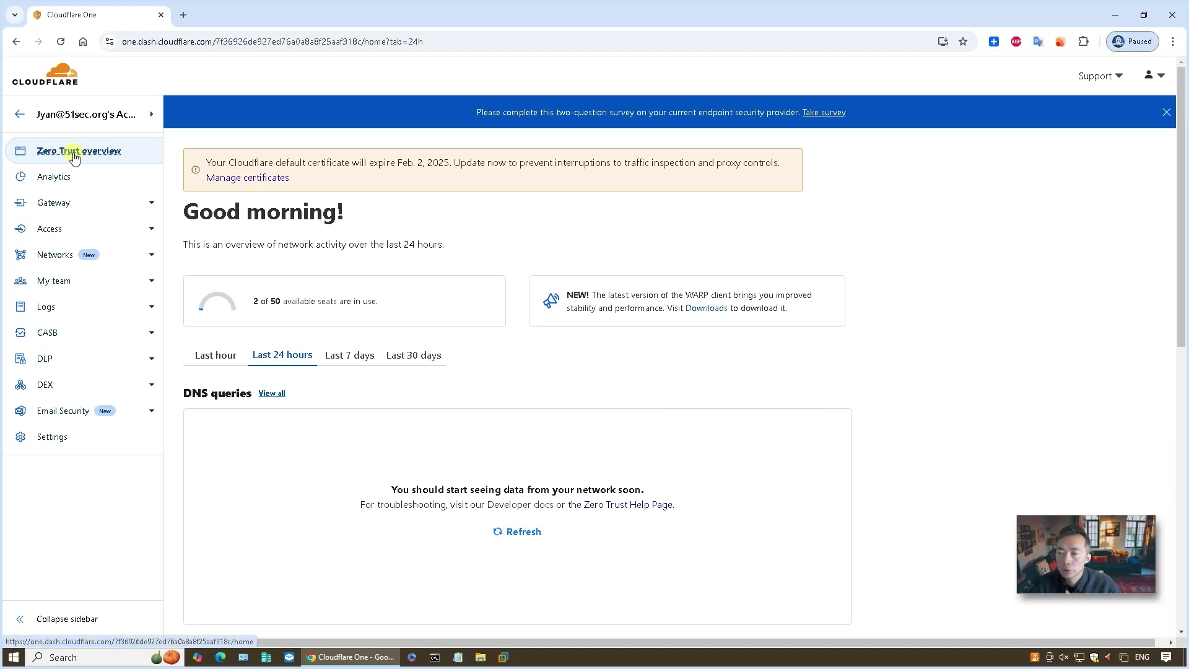
click(78, 256)
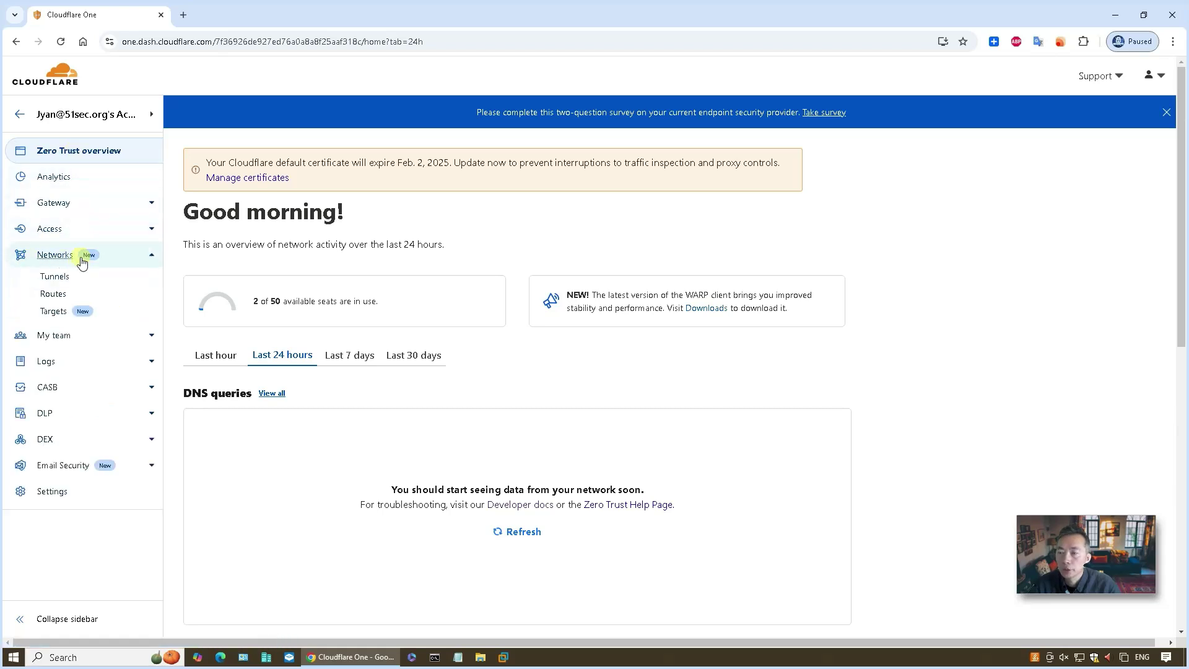
- Go to Networks > Tunnels and start a new tunnel of type Cloudflared
click(79, 276)
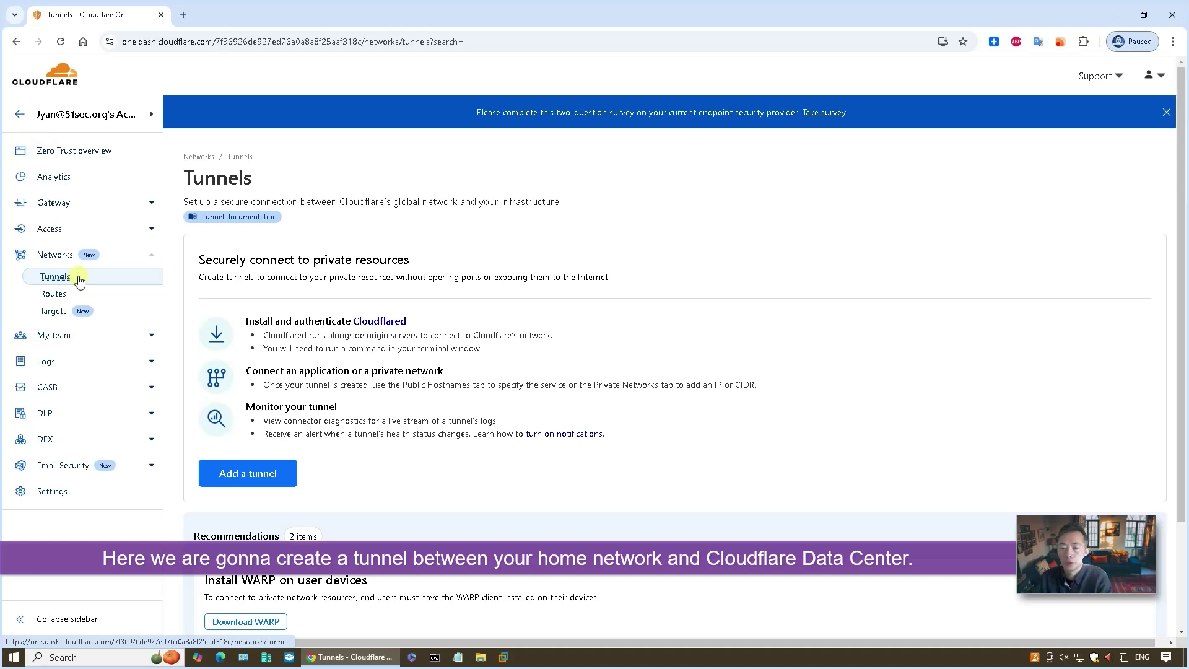
click(265, 473)
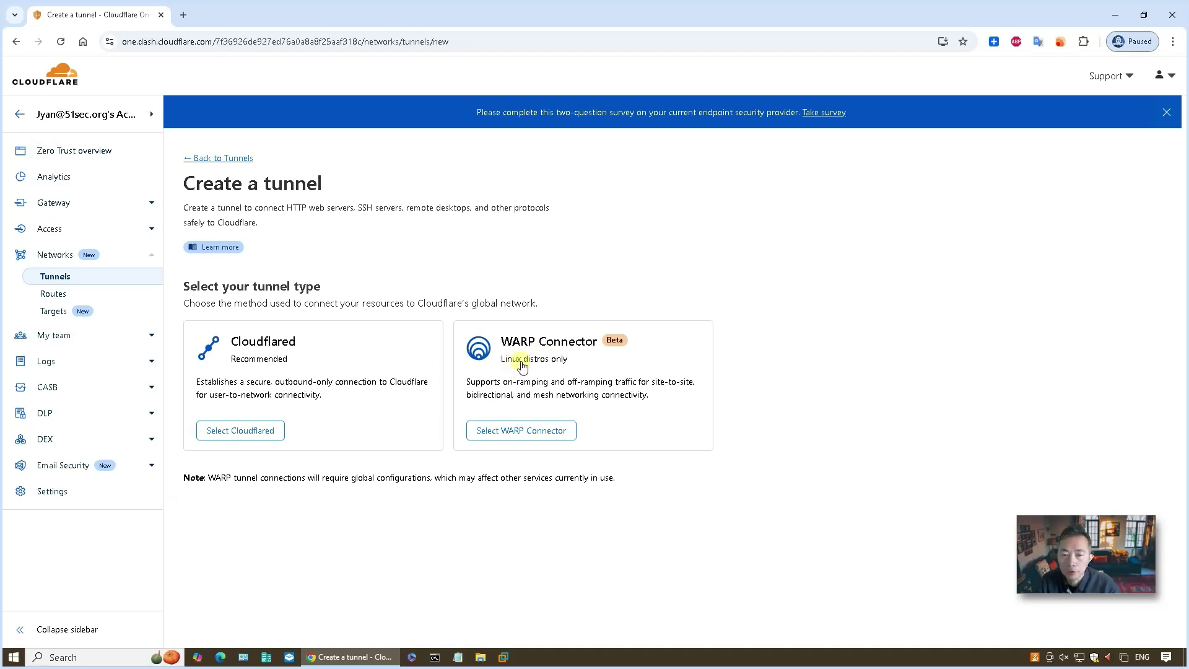
click(267, 437)
- Name the tunnel 'home', save it, and pick Windows as the connector environment
click(264, 415)
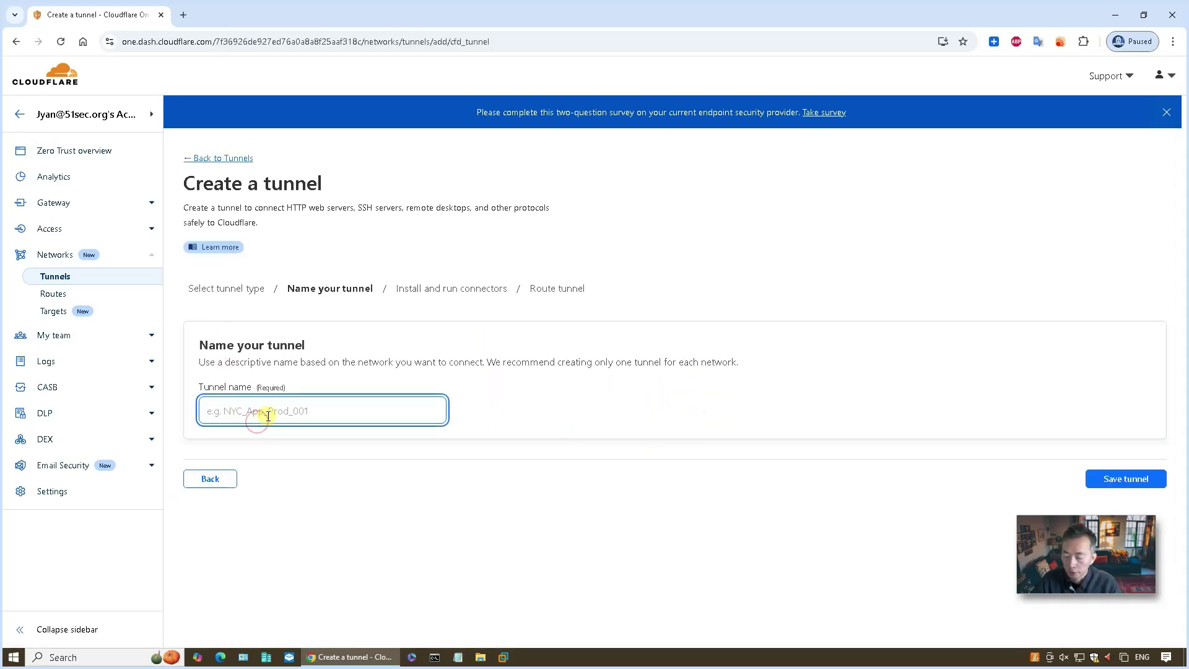
text(home)
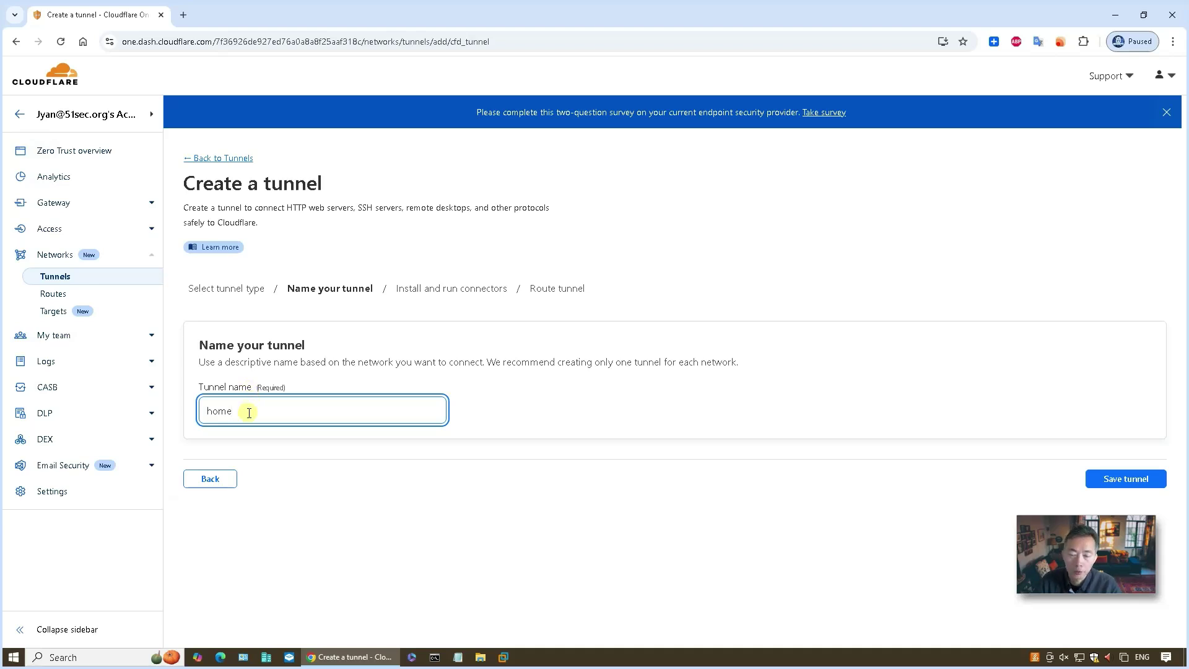
click(1152, 478)
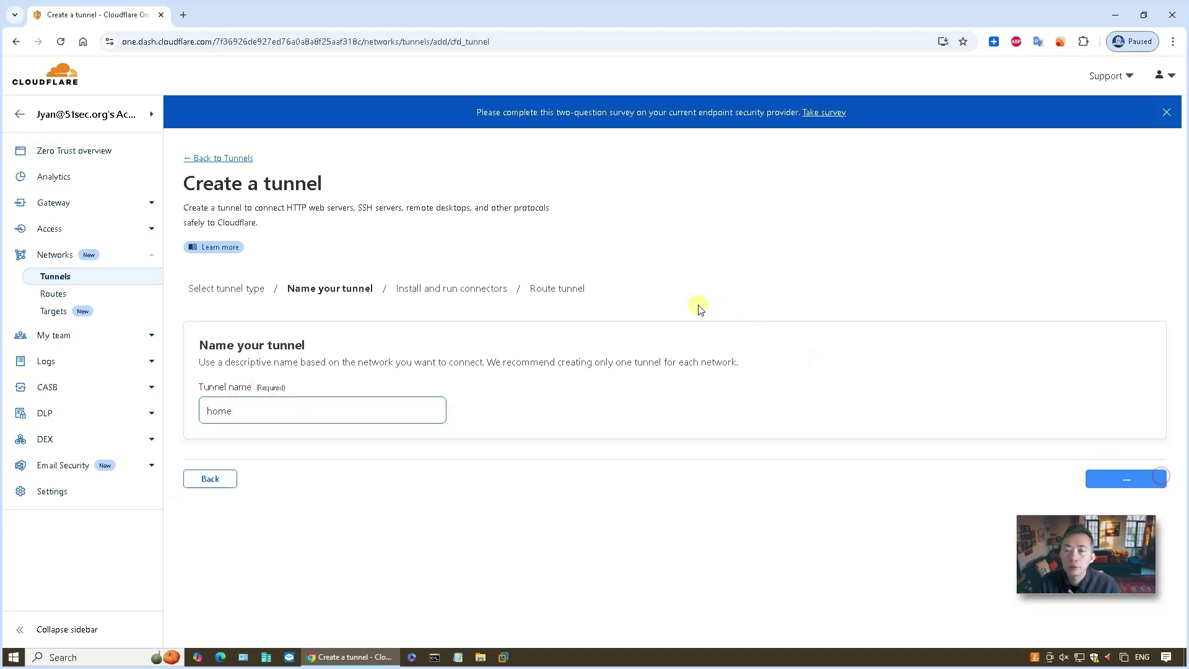
click(279, 308)
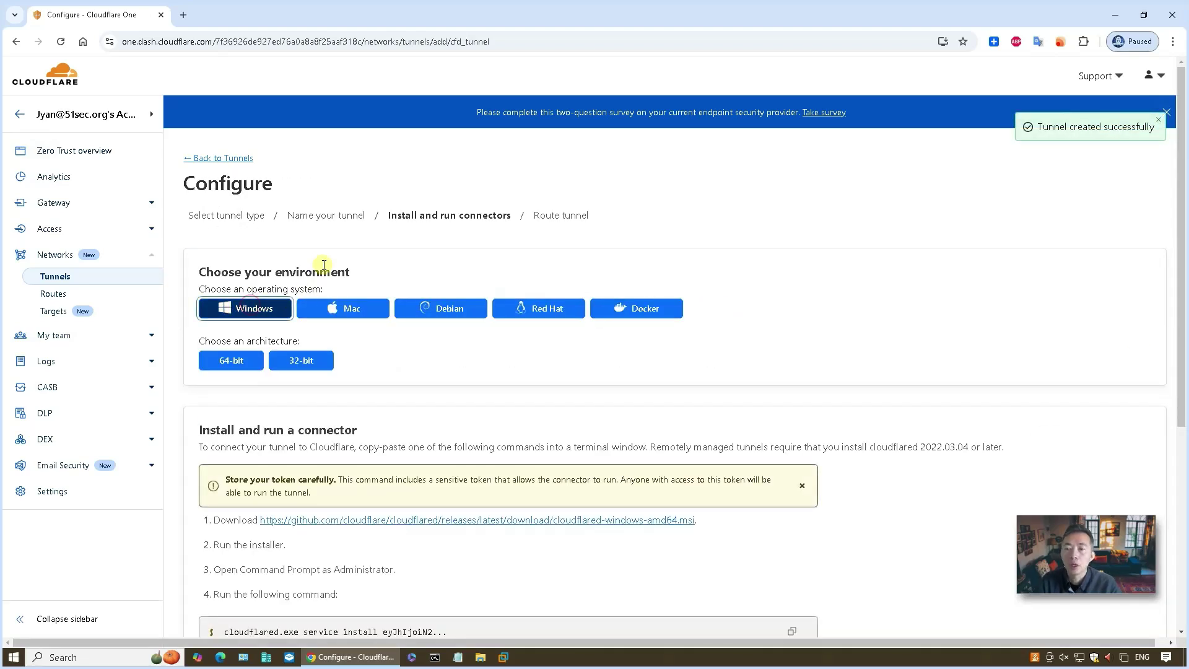
- Download cloudflared-windows-amd64.msi and run it past the security warning and admin prompt
scroll(328, 273, down, 3)
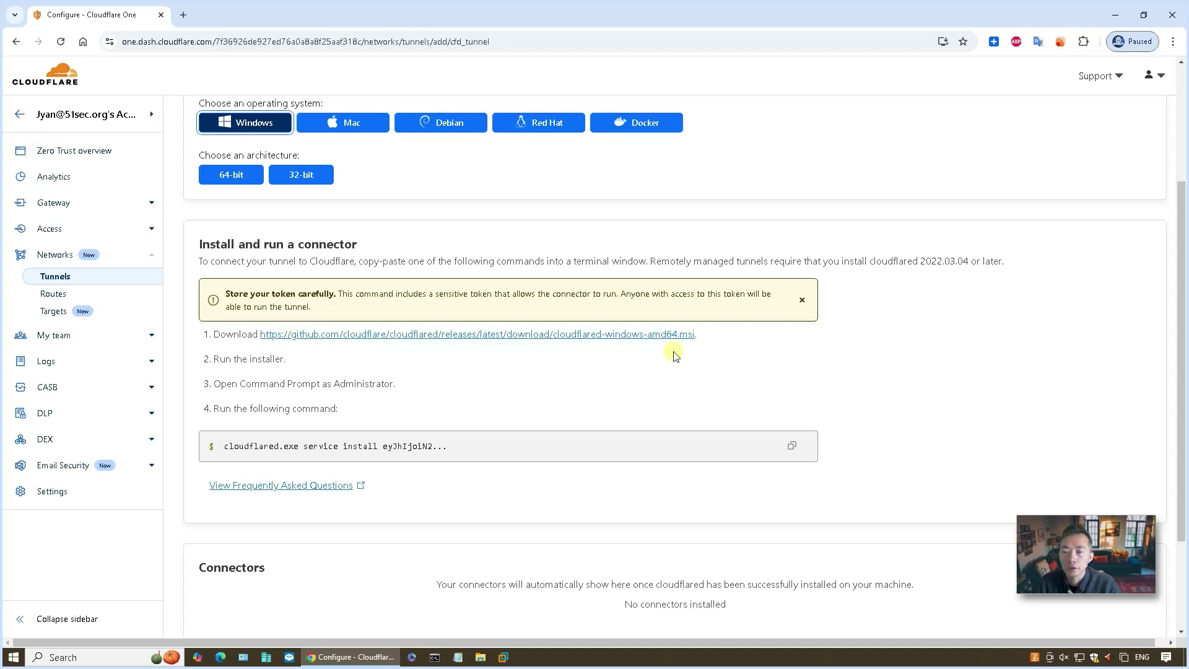
click(677, 335)
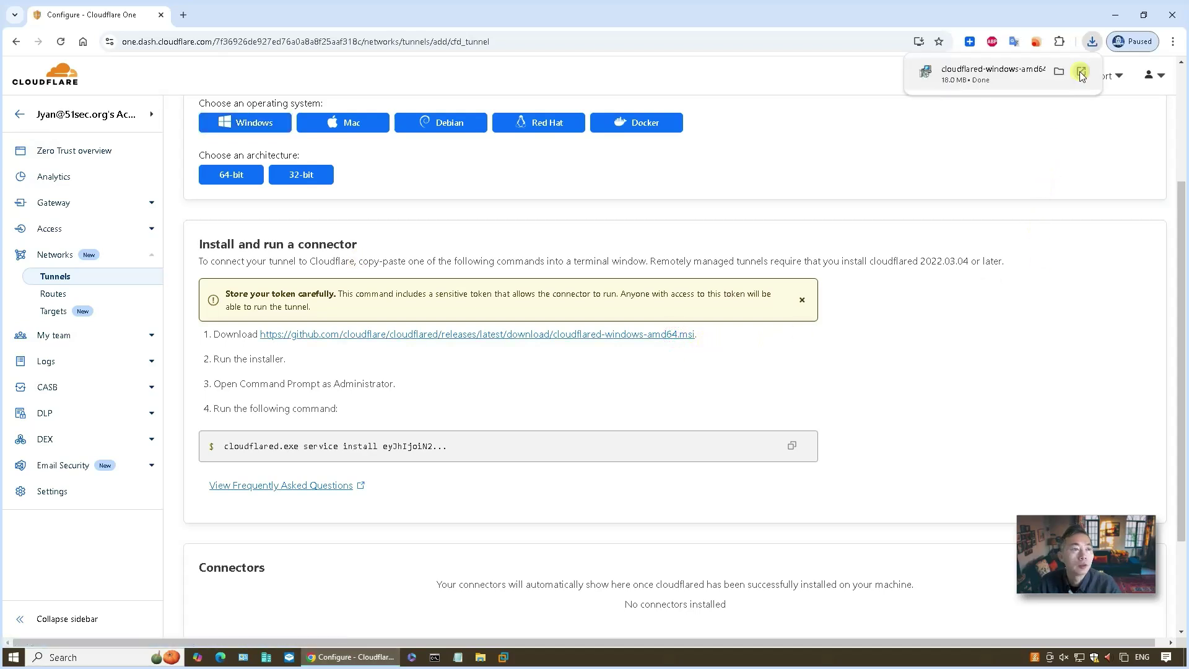
click(1004, 76)
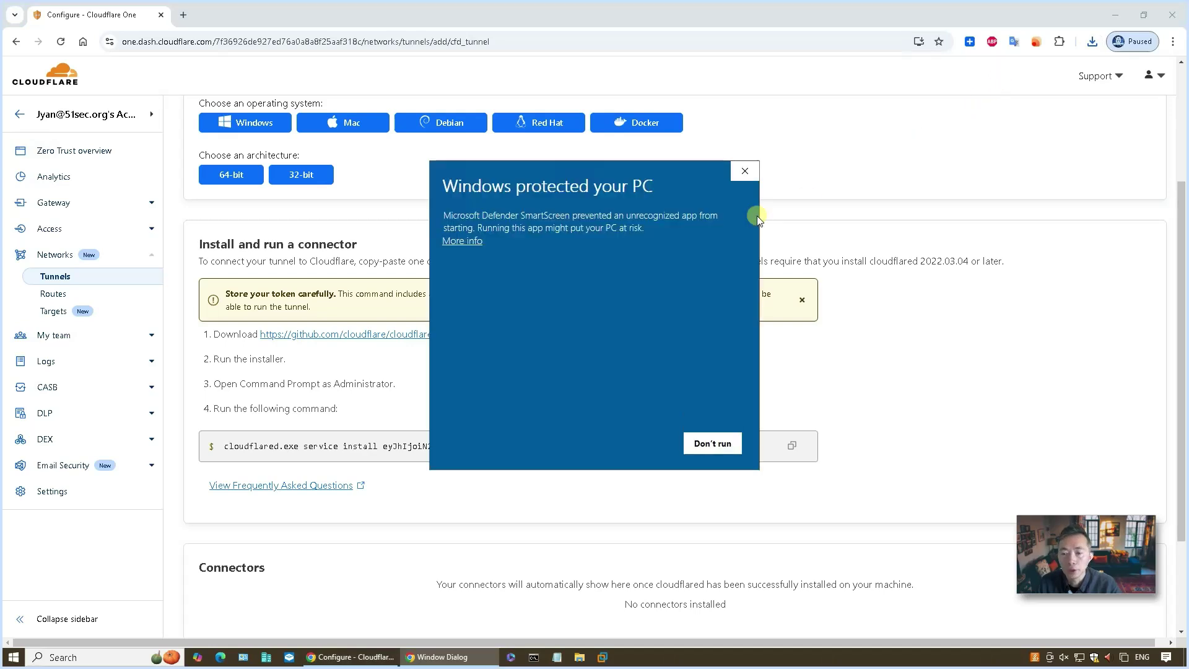
click(458, 243)
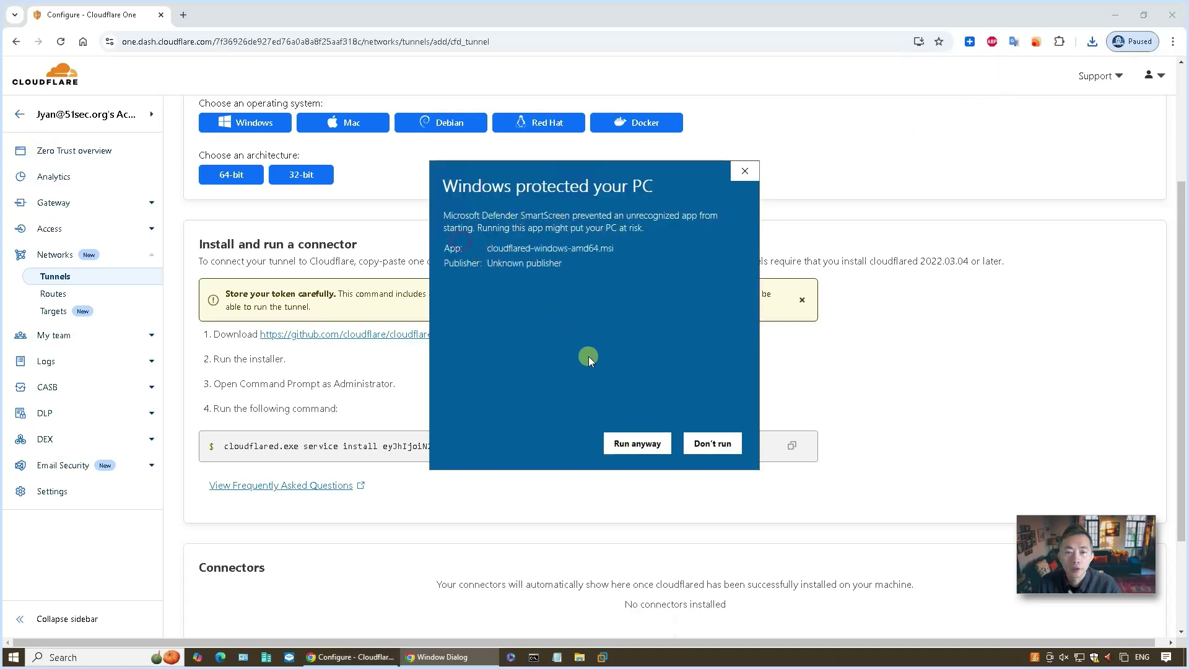
click(641, 444)
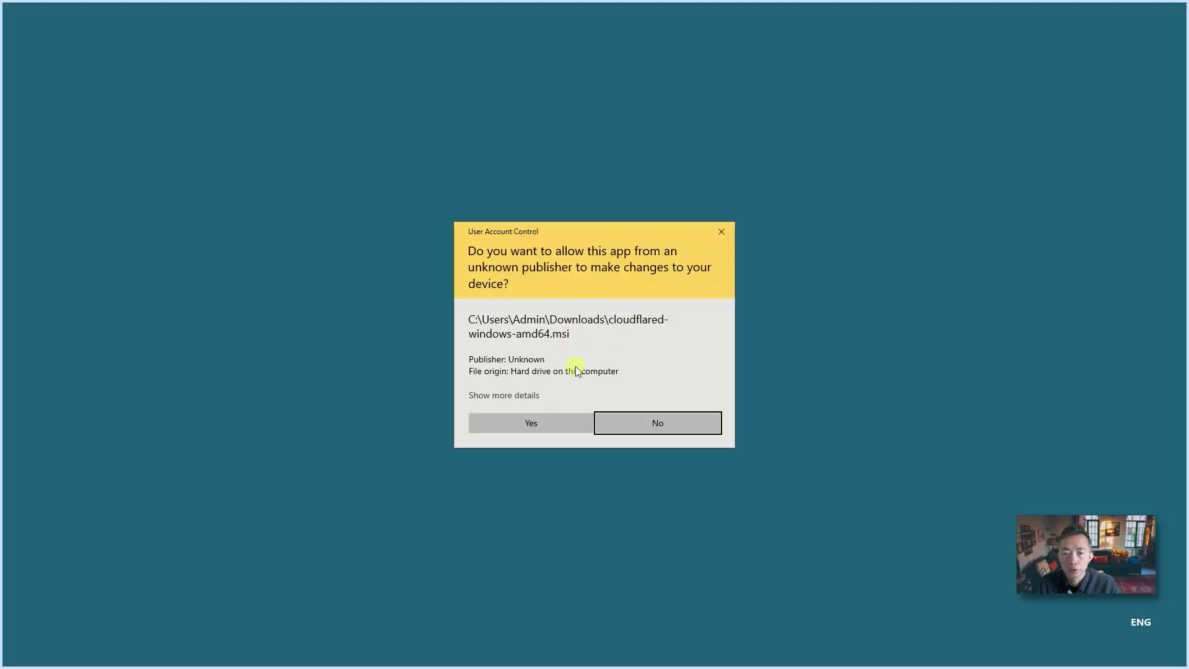
click(549, 421)
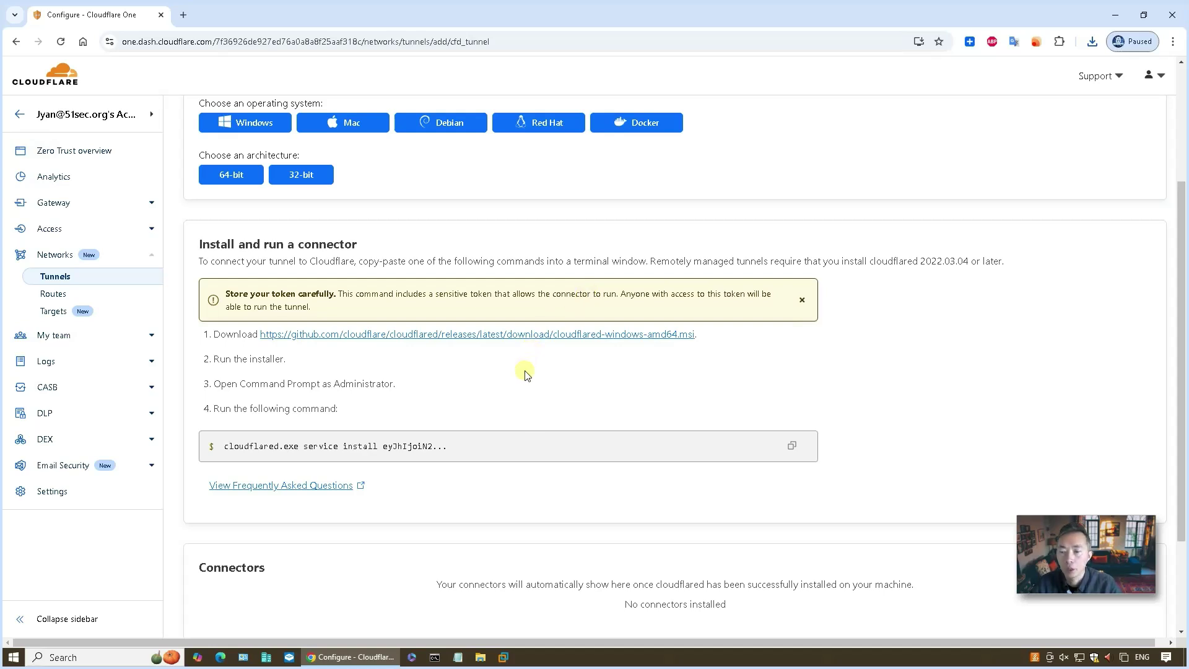
- Copy the connector install command and run it in a regular Command Prompt opened with cmd
click(800, 448)
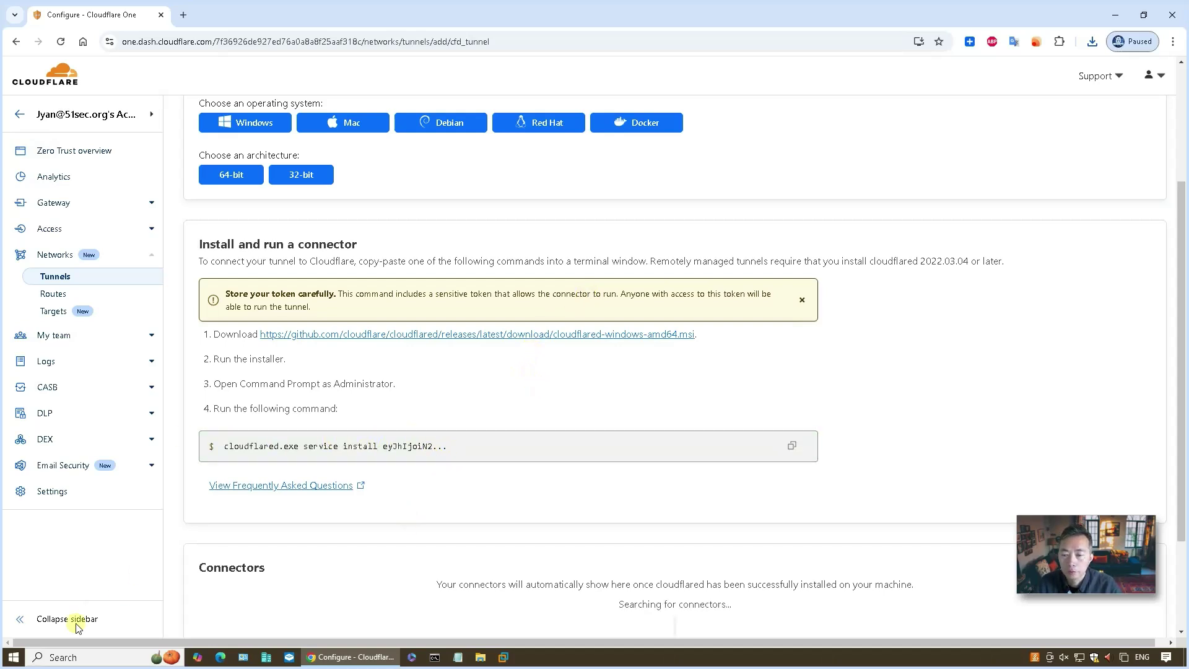
right_click(13, 656)
click(49, 601)
text(cmd)
key(Return)
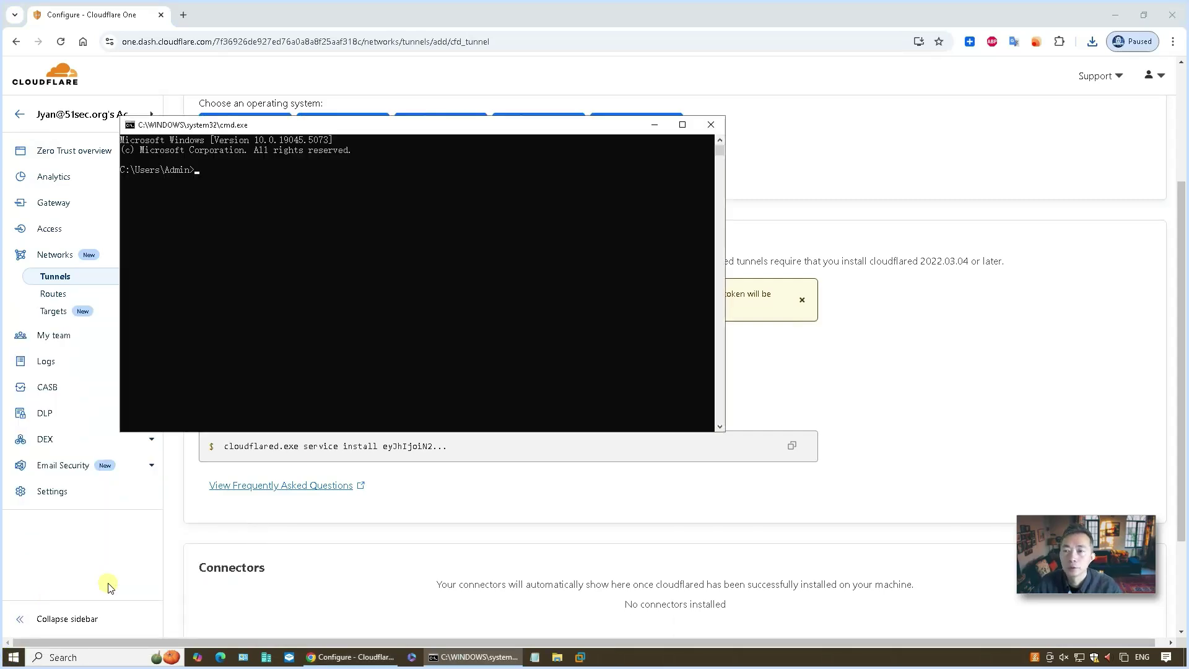
right_click(340, 225)
key(Return)
- Run the cloudflared service install command again in an administrator Command Prompt
right_click(473, 656)
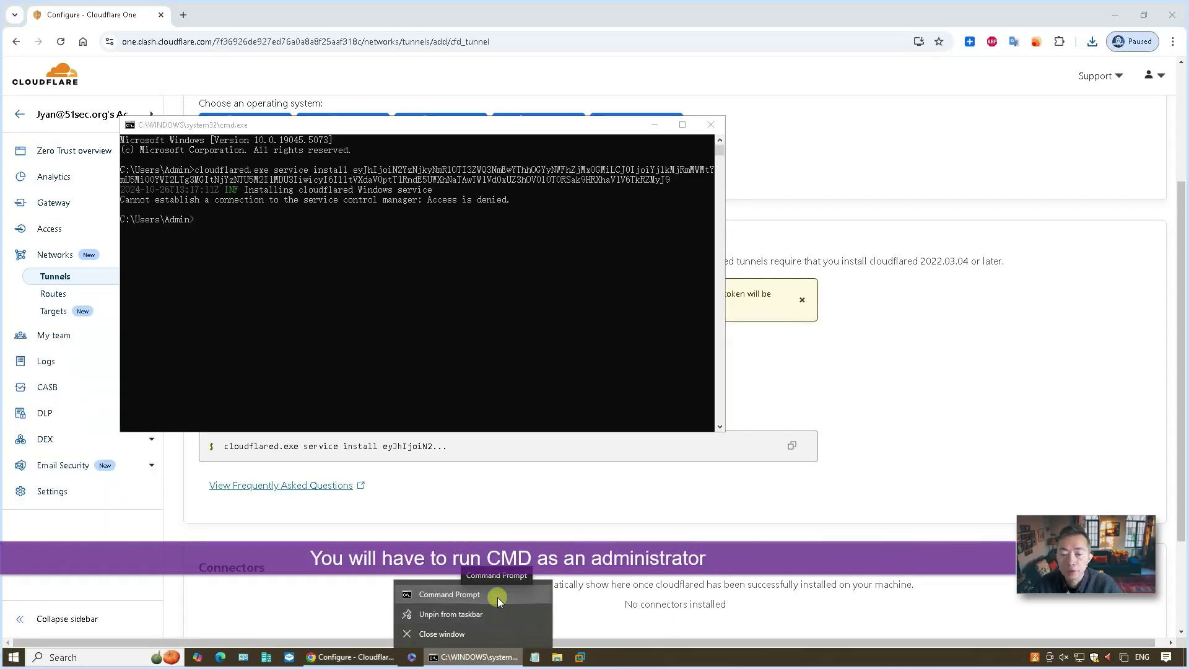
right_click(499, 595)
click(568, 525)
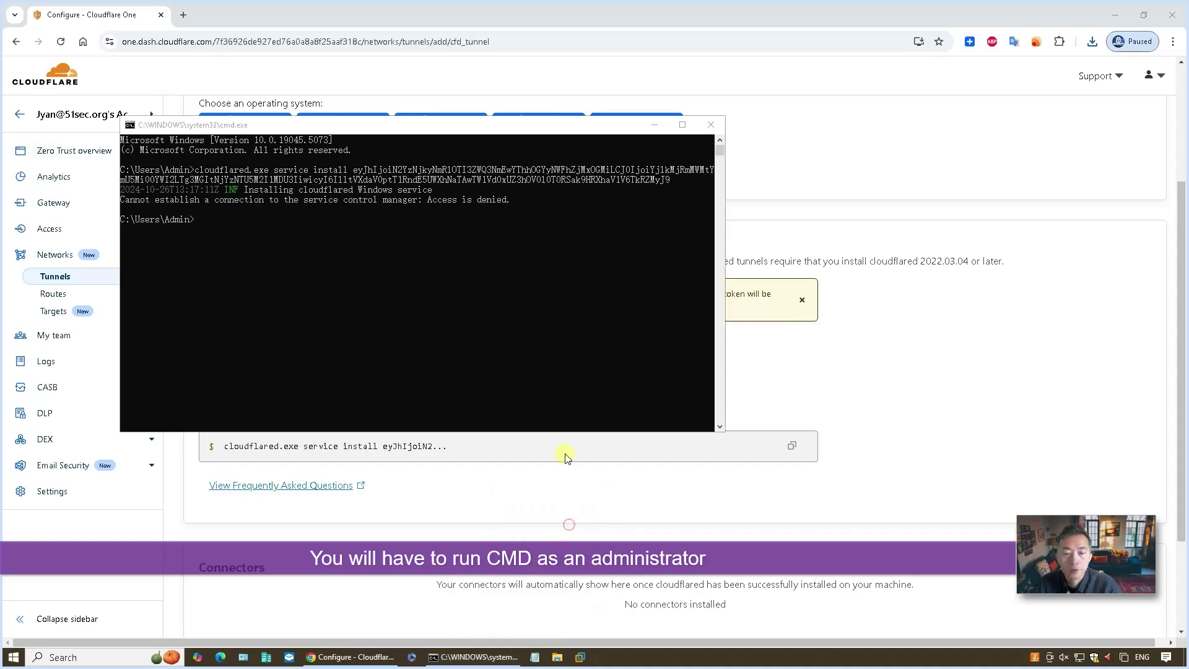
click(538, 398)
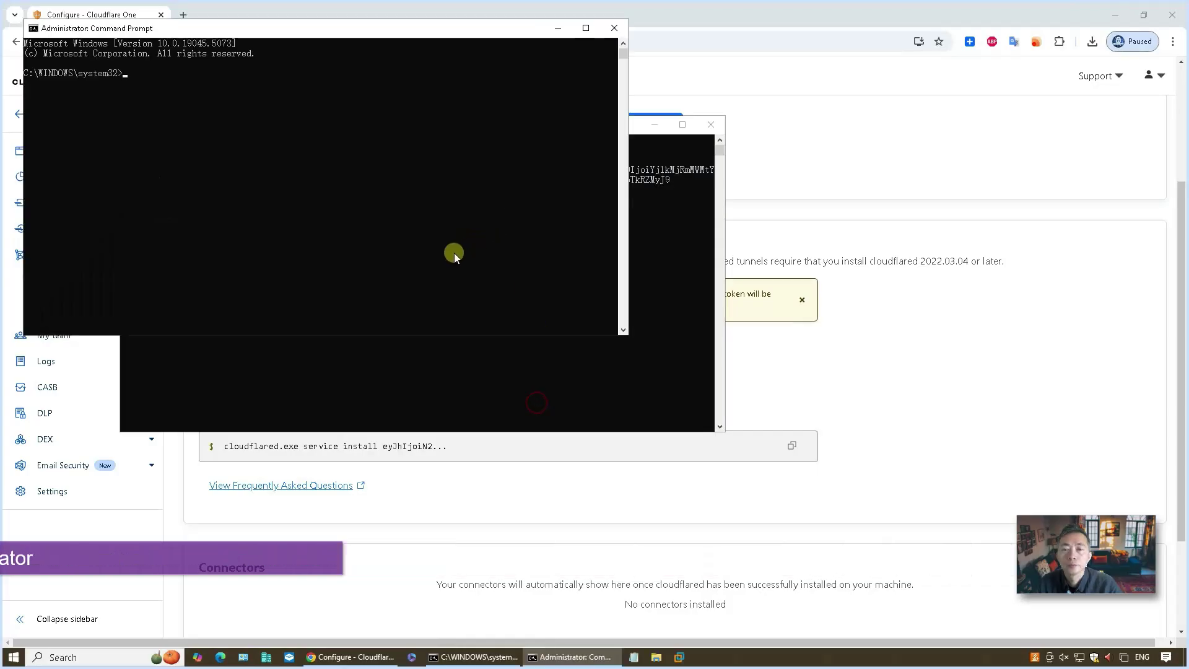
drag(317, 27, 596, 242)
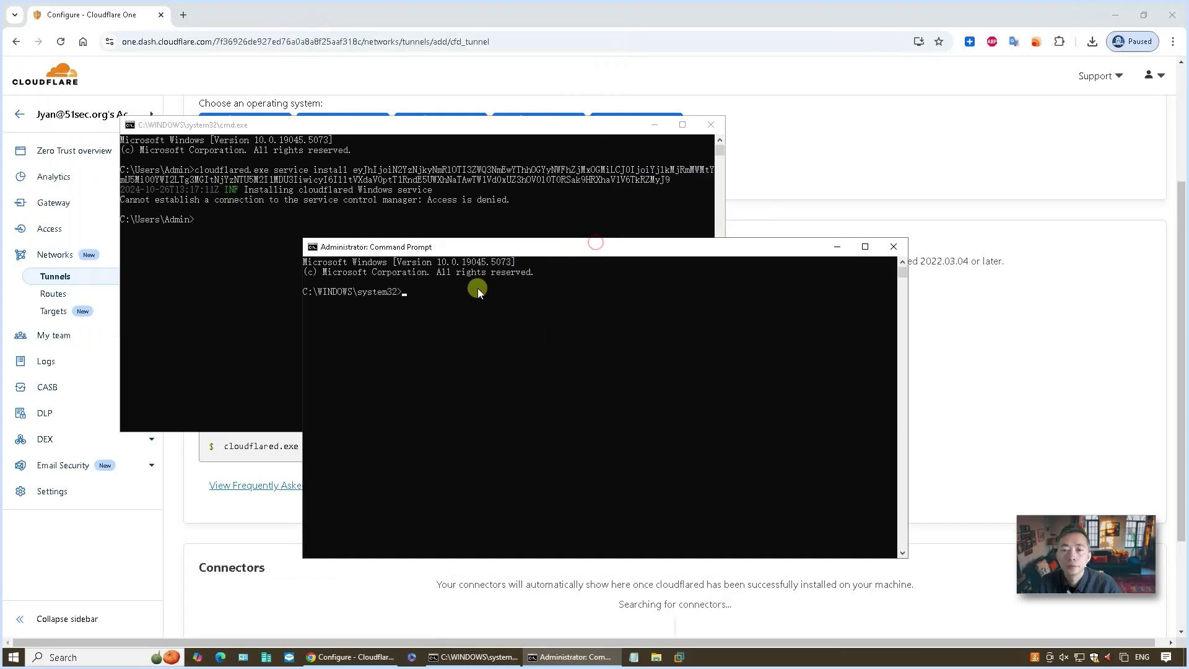
right_click(477, 306)
key(Return)
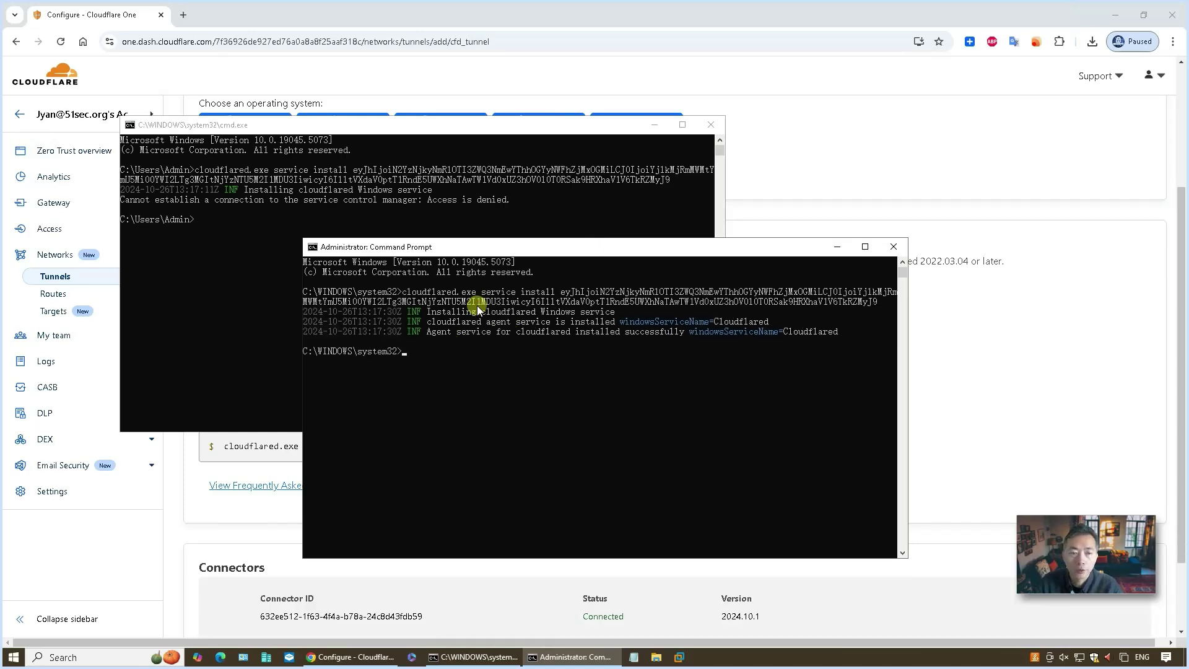
click(249, 513)
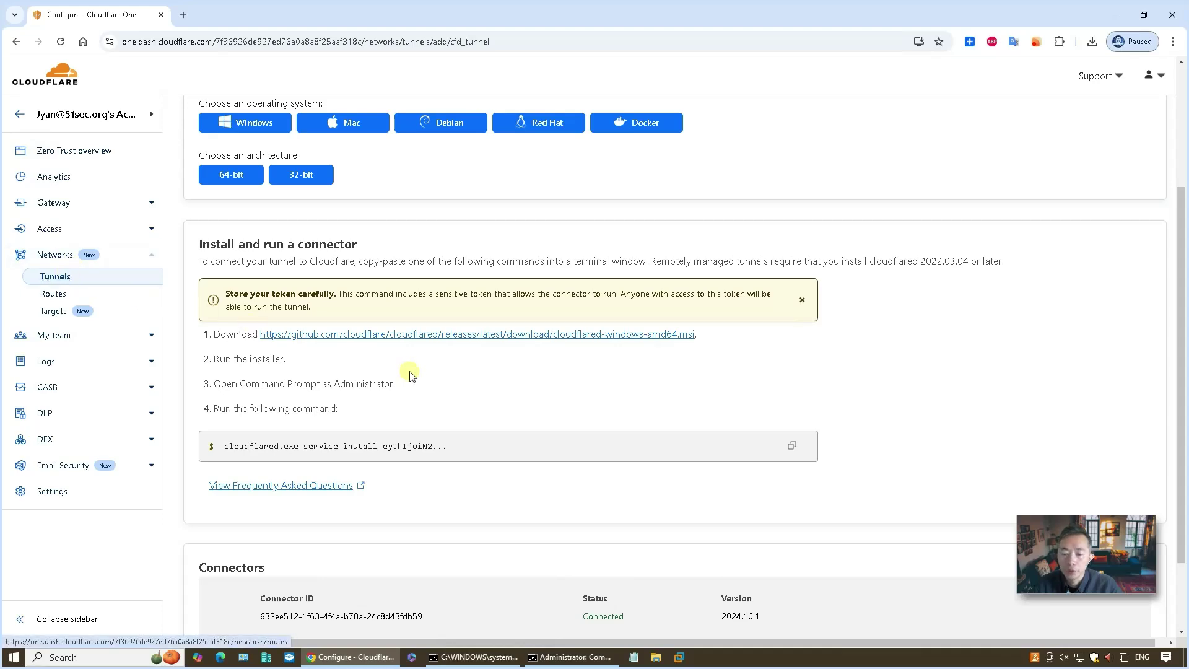
- Check the connector shows Connected, then leave the setup wizard for the Tunnels list
scroll(421, 378, down, 2)
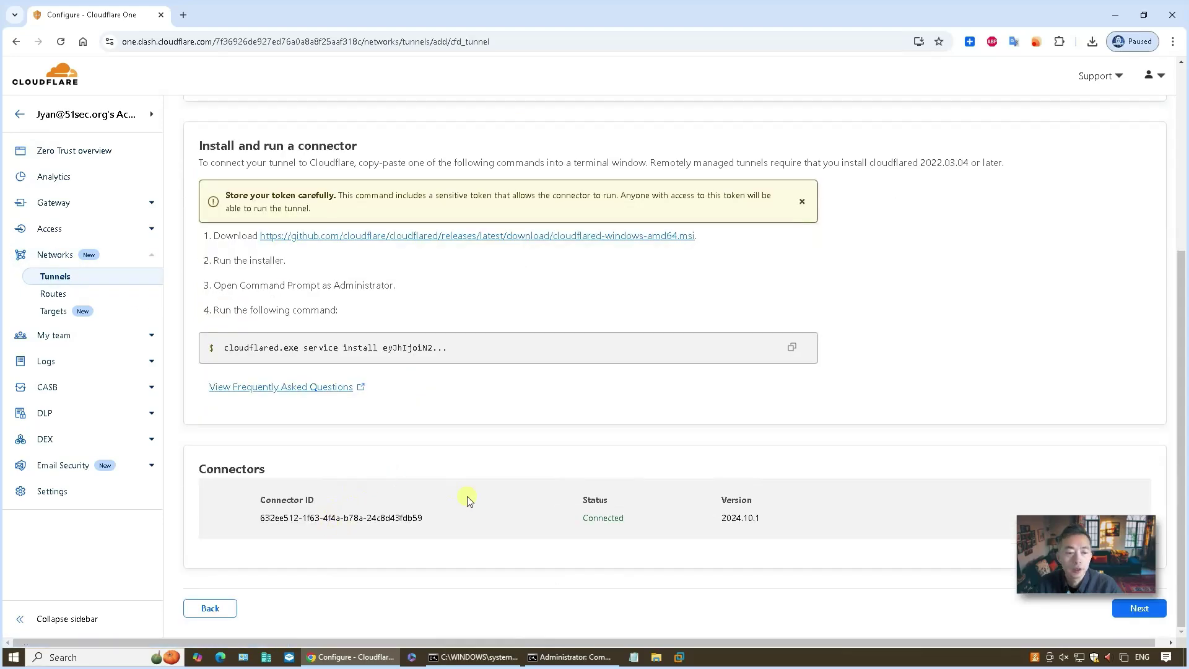
drag(639, 523, 554, 517)
drag(253, 514, 373, 520)
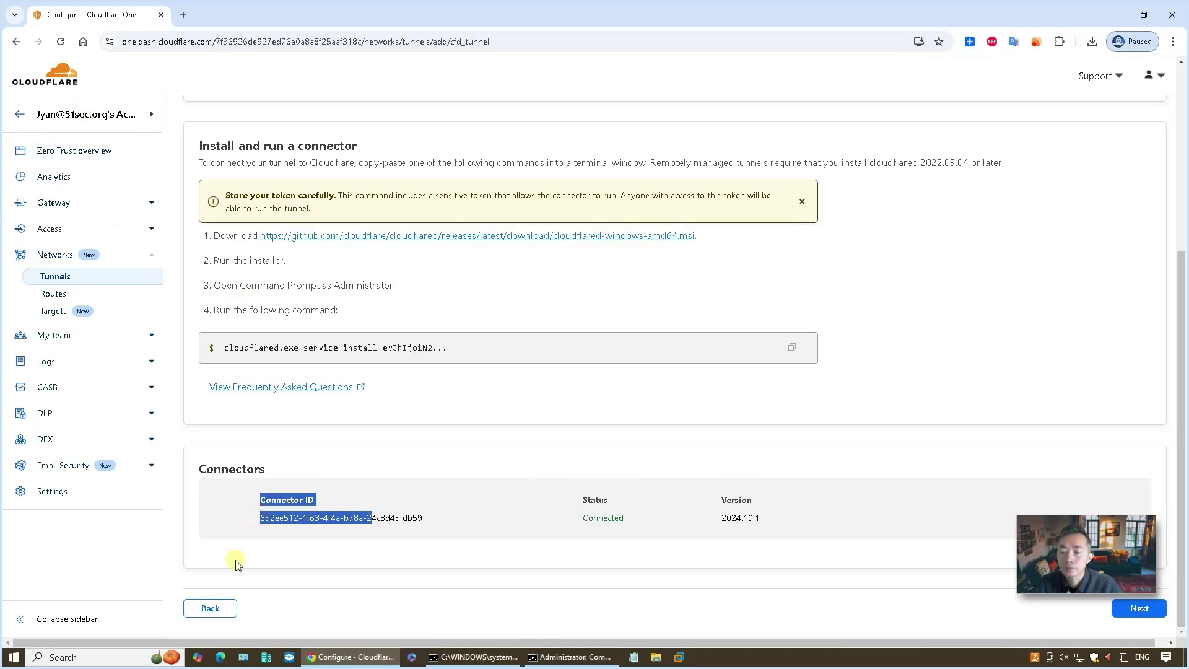
click(221, 605)
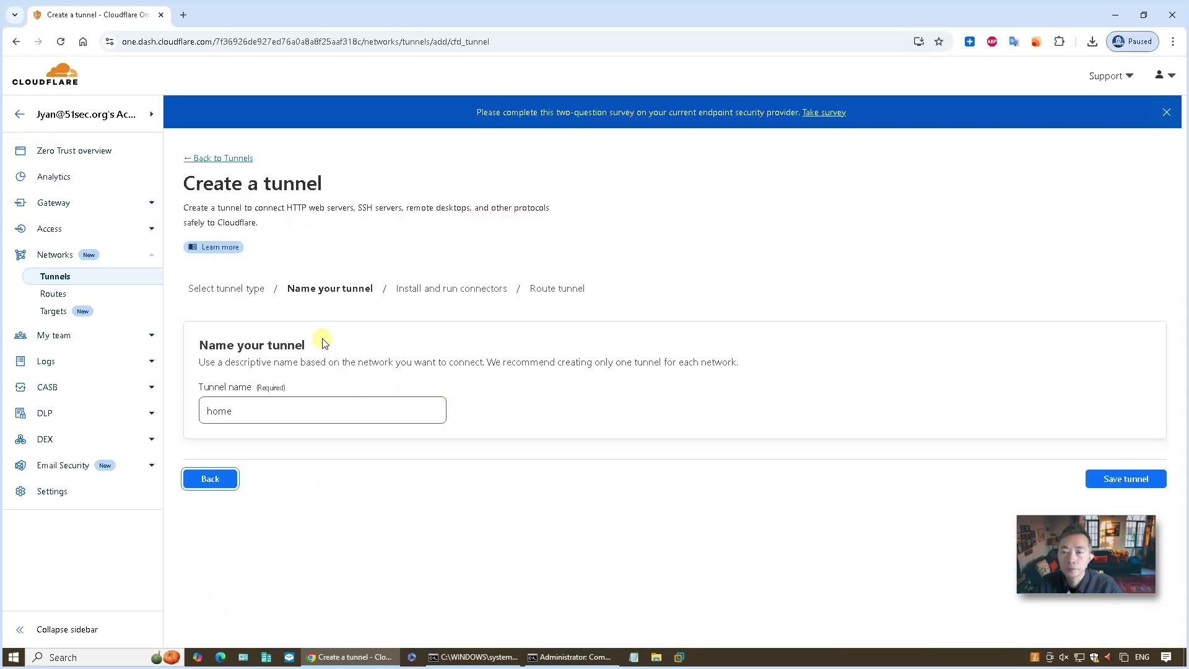
click(220, 160)
click(732, 392)
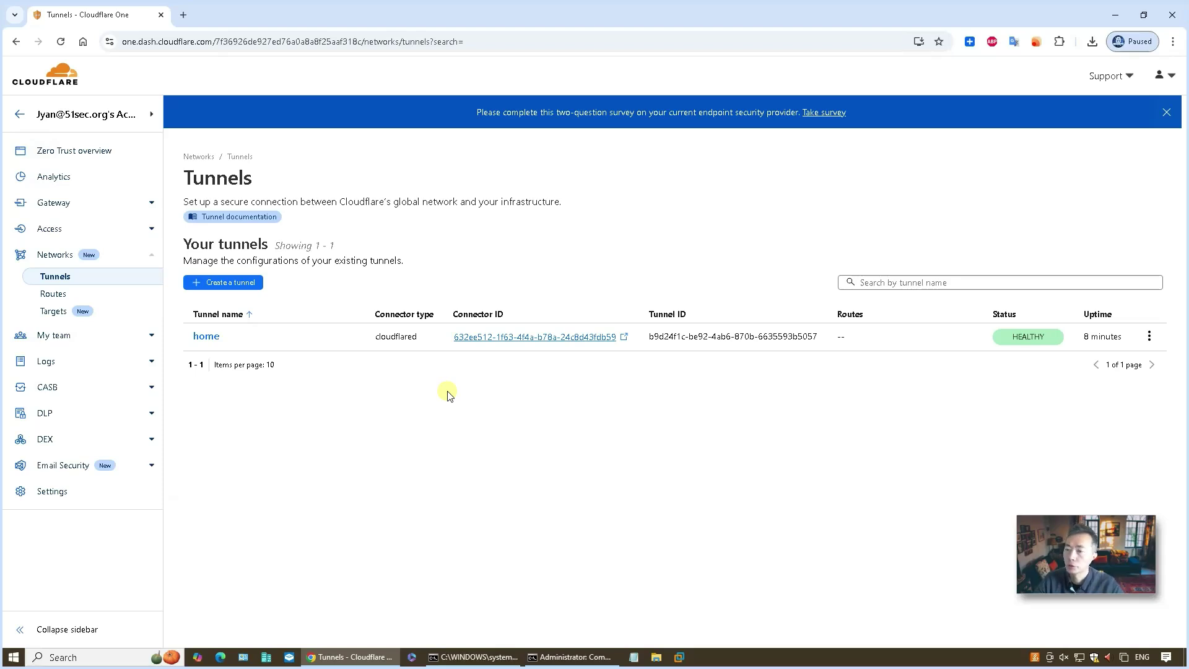
- Open the home tunnel's configuration on its Public Hostname tab
click(1150, 335)
click(1133, 361)
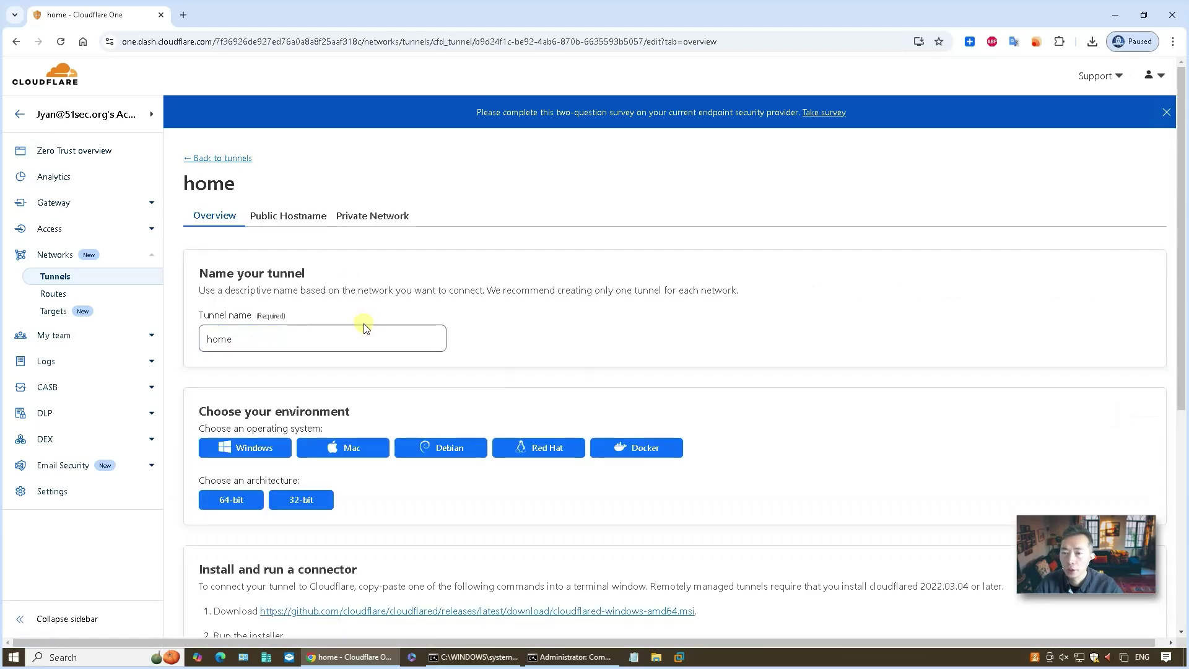
click(286, 221)
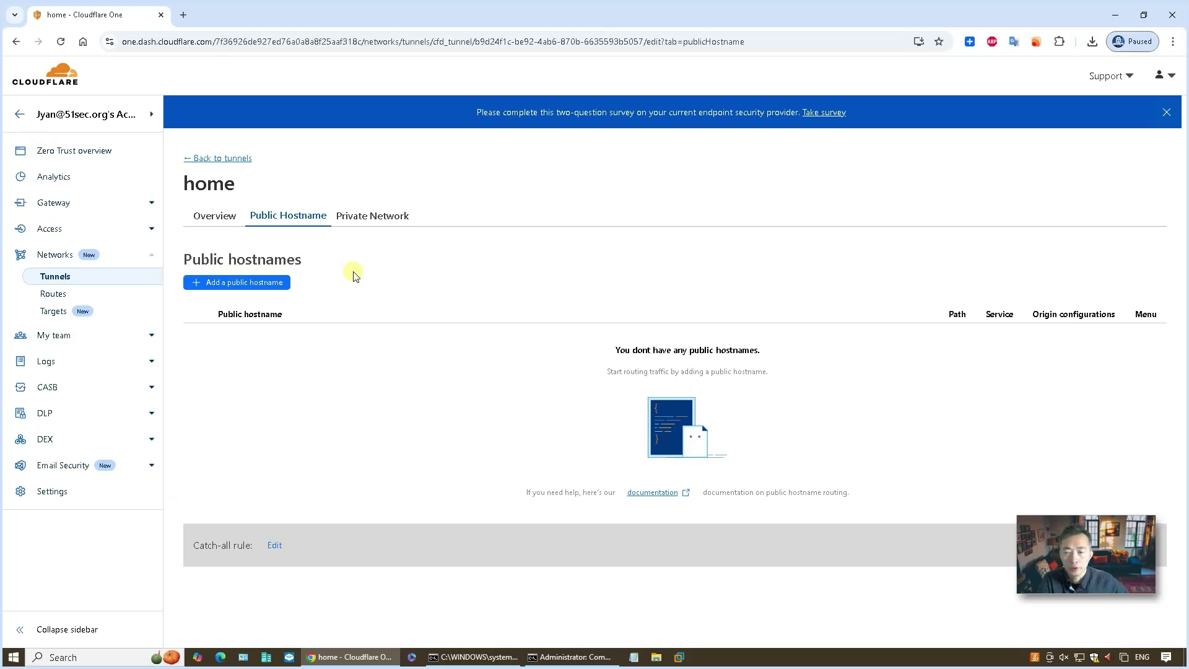
- Start a new public hostname with subdomain rdphome1 on domain 51sec.eu.org
click(265, 281)
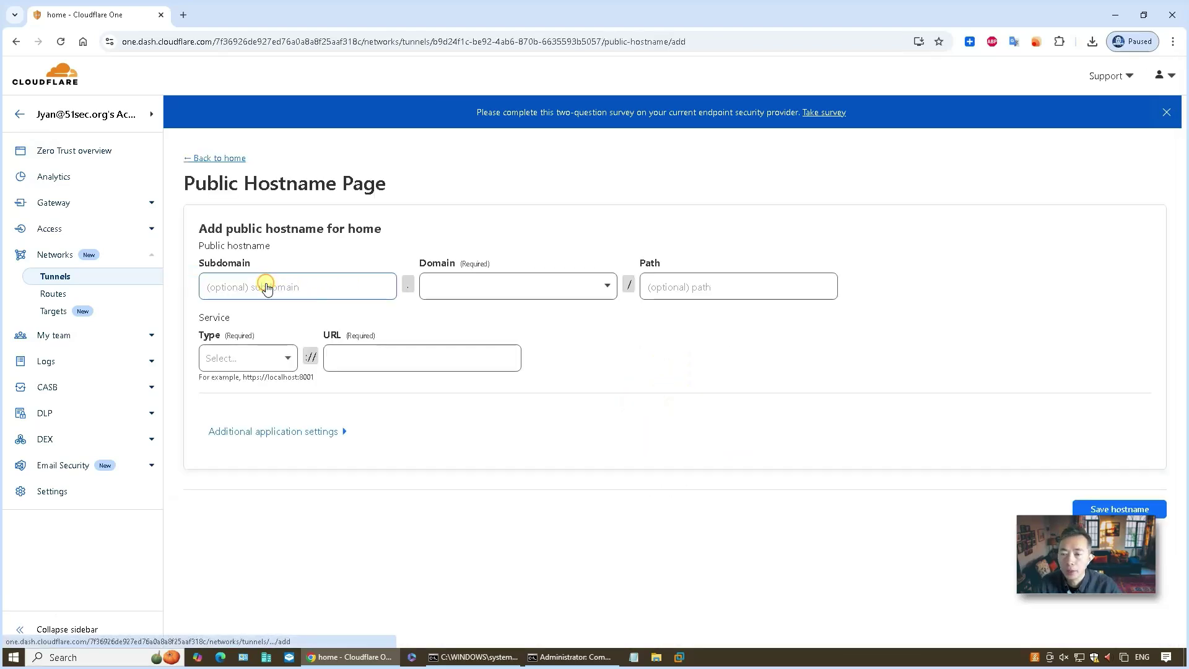
click(277, 287)
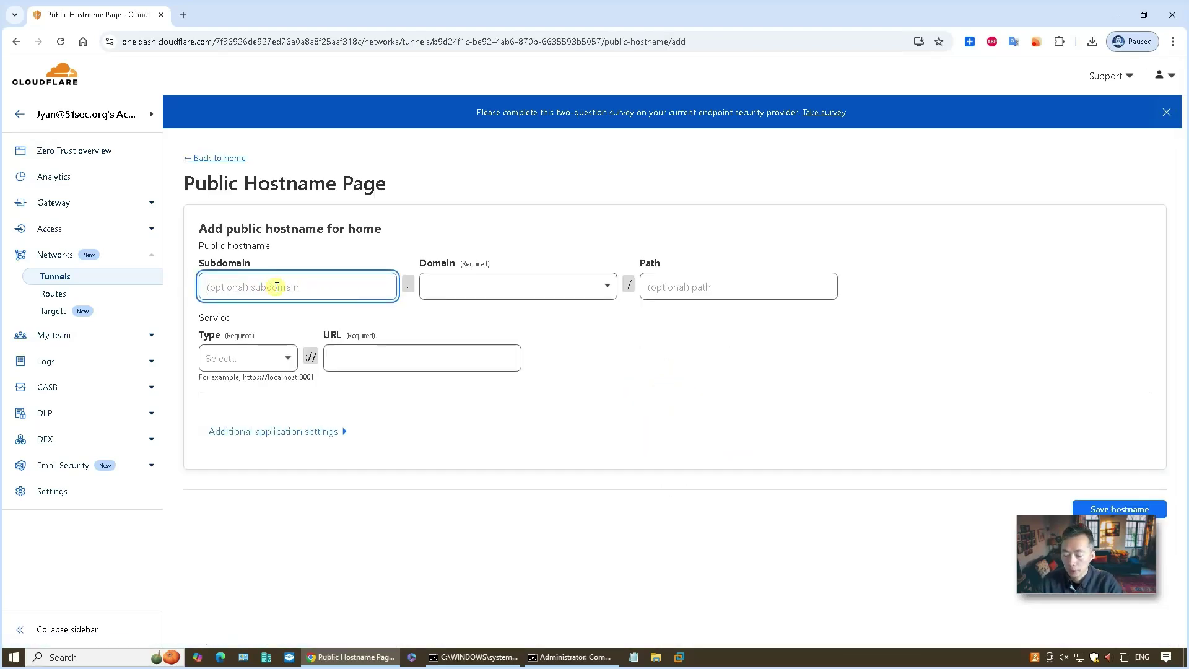
text(rdphome1)
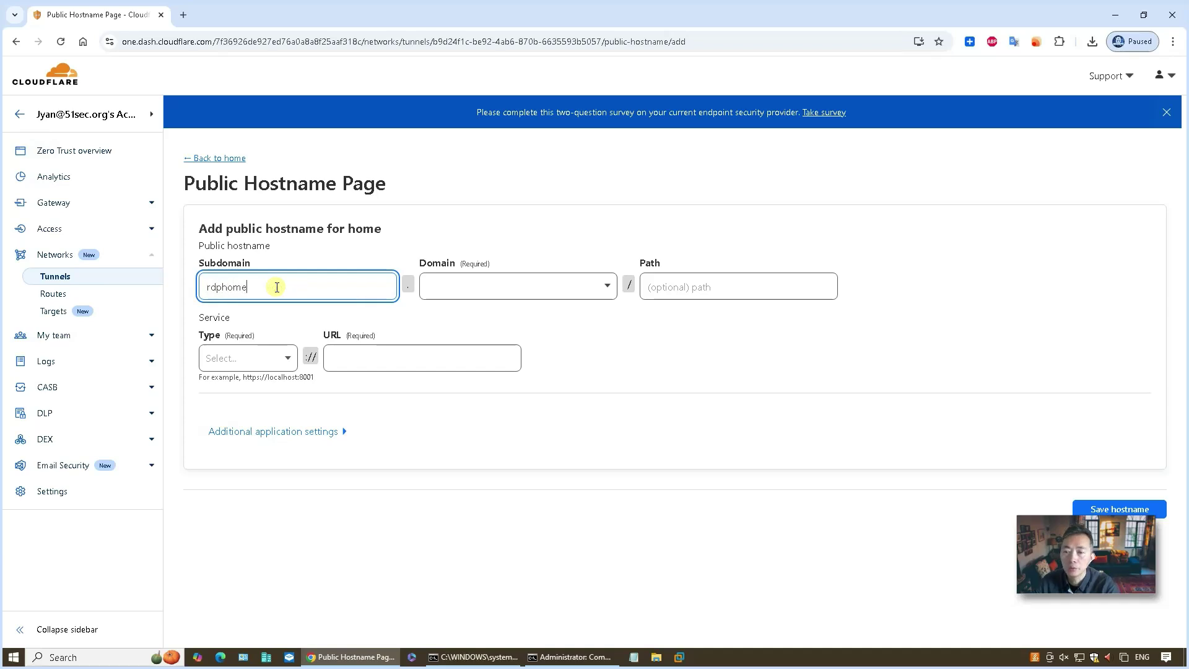
click(520, 285)
click(507, 349)
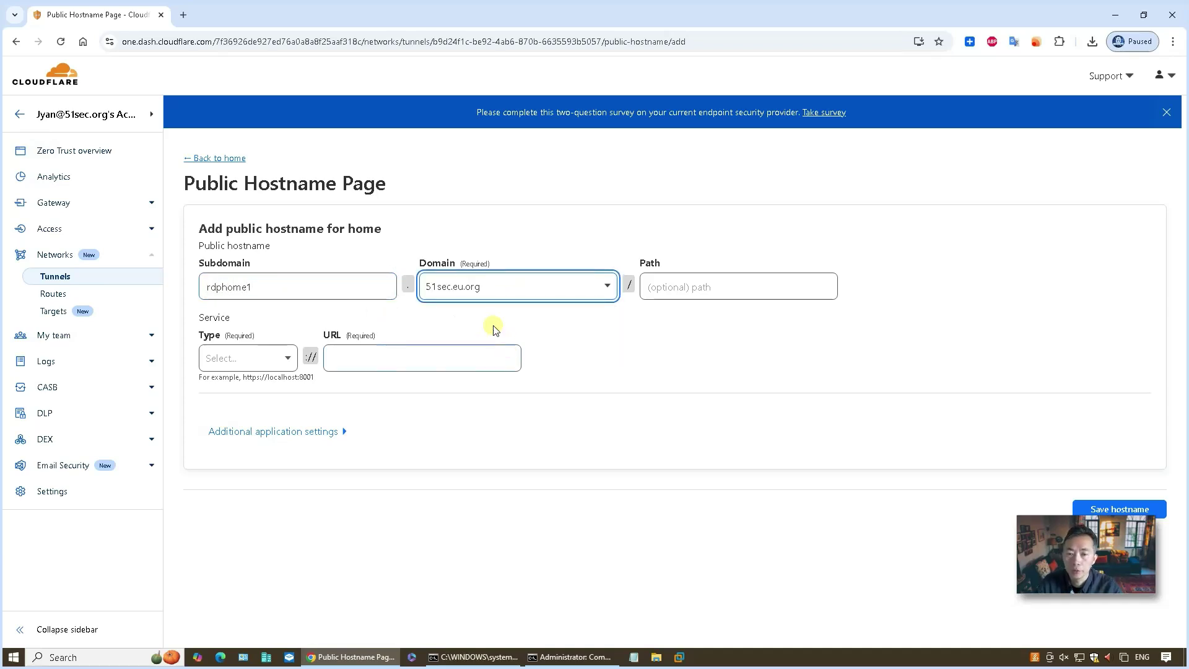
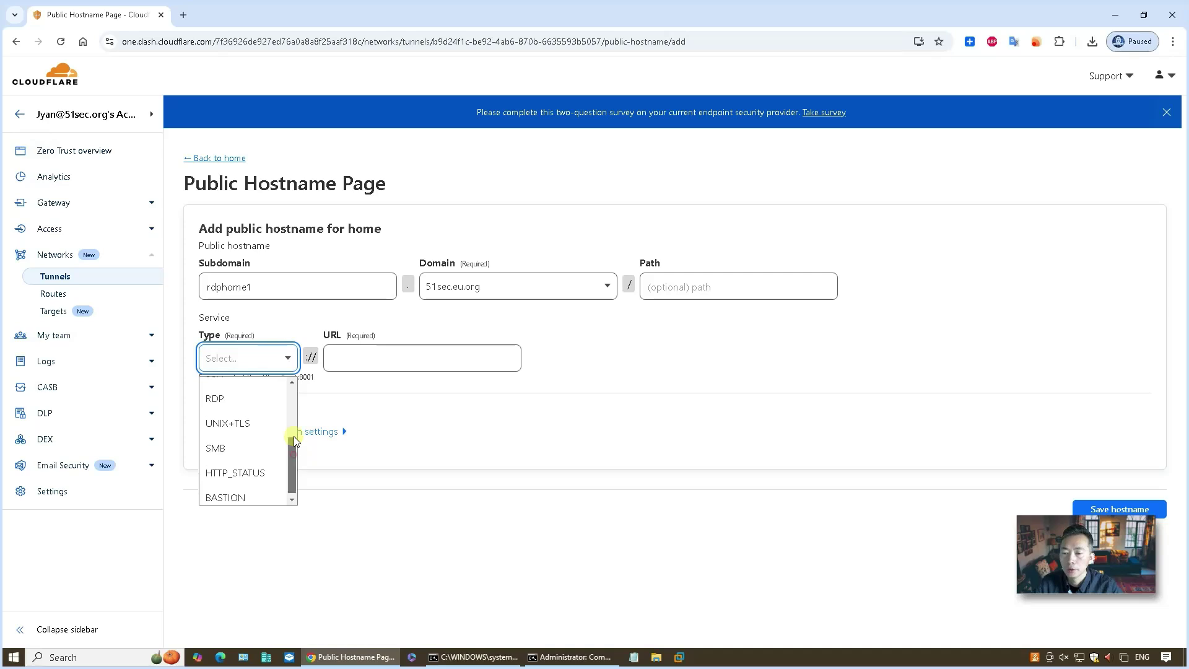
- Set the rdphome1 public hostname's service type to RDP
scroll(286, 425, down, 2)
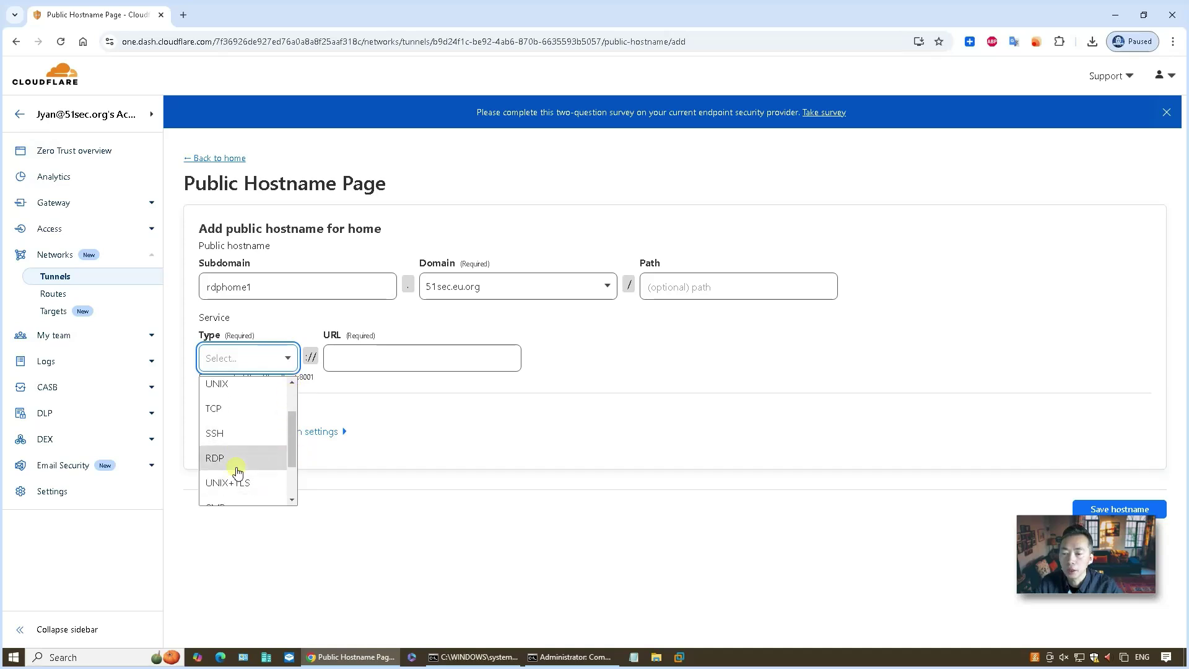
scroll(293, 409, up, 2)
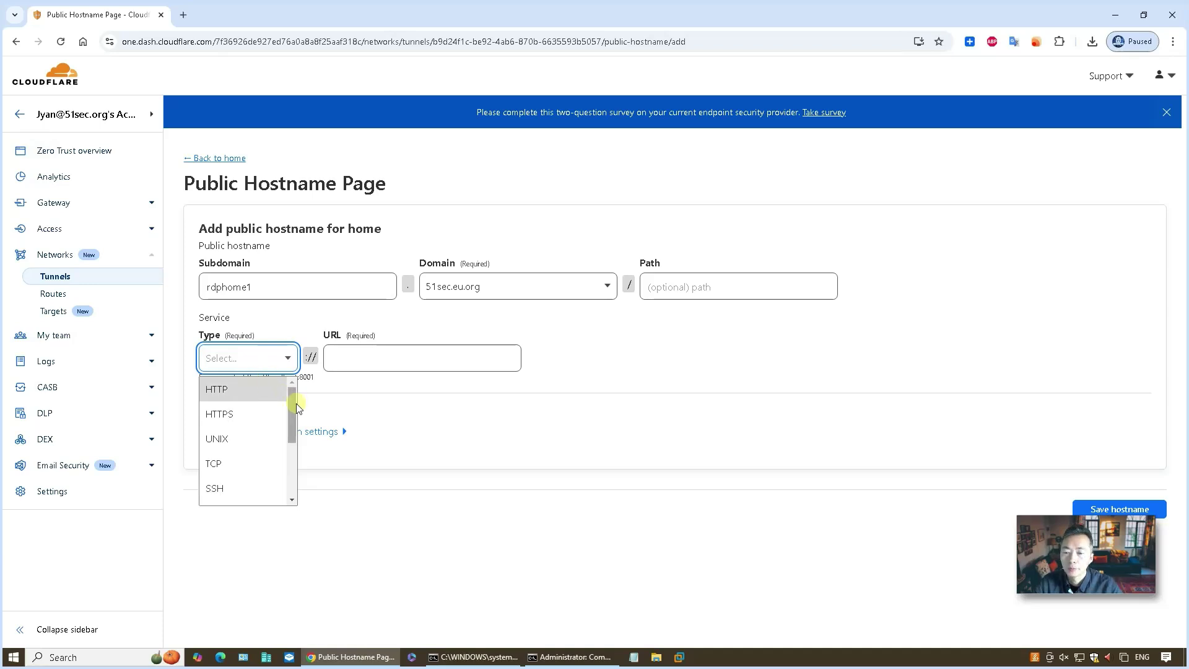
drag(294, 410, 291, 469)
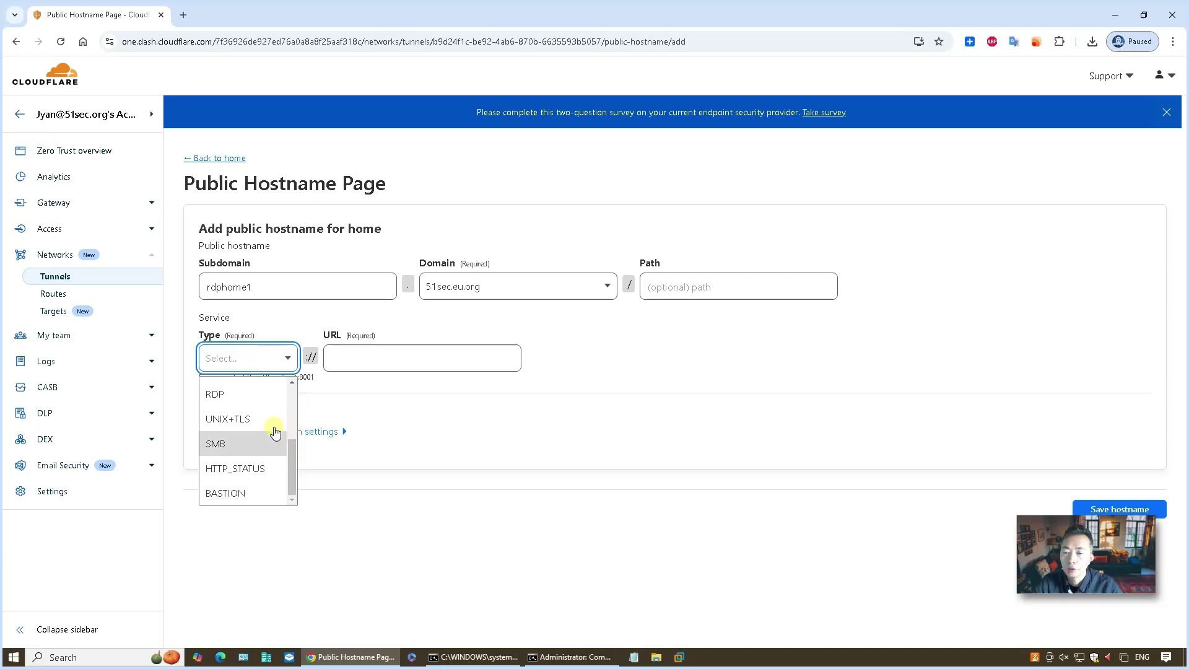
click(262, 397)
- Enter 'localhost' as the service URL, removing the port number
click(366, 356)
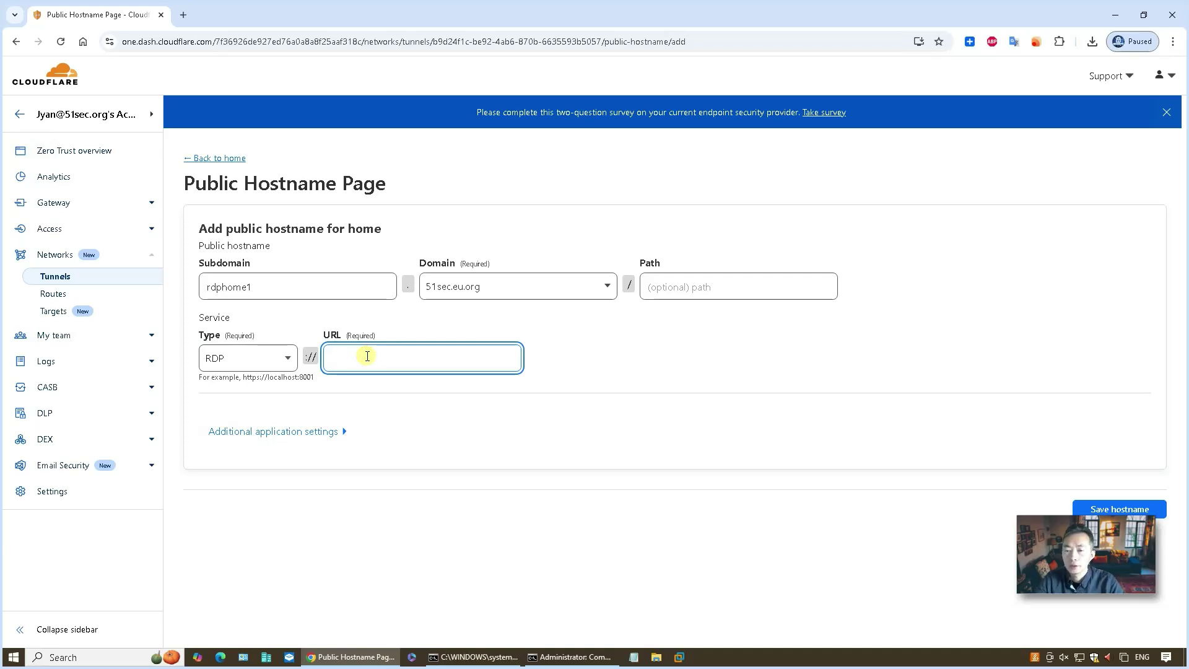
mouse_move(264, 378)
mouse_down()
mouse_move(310, 378)
mouse_move(281, 381)
mouse_up()
click(298, 377)
double_click(303, 378)
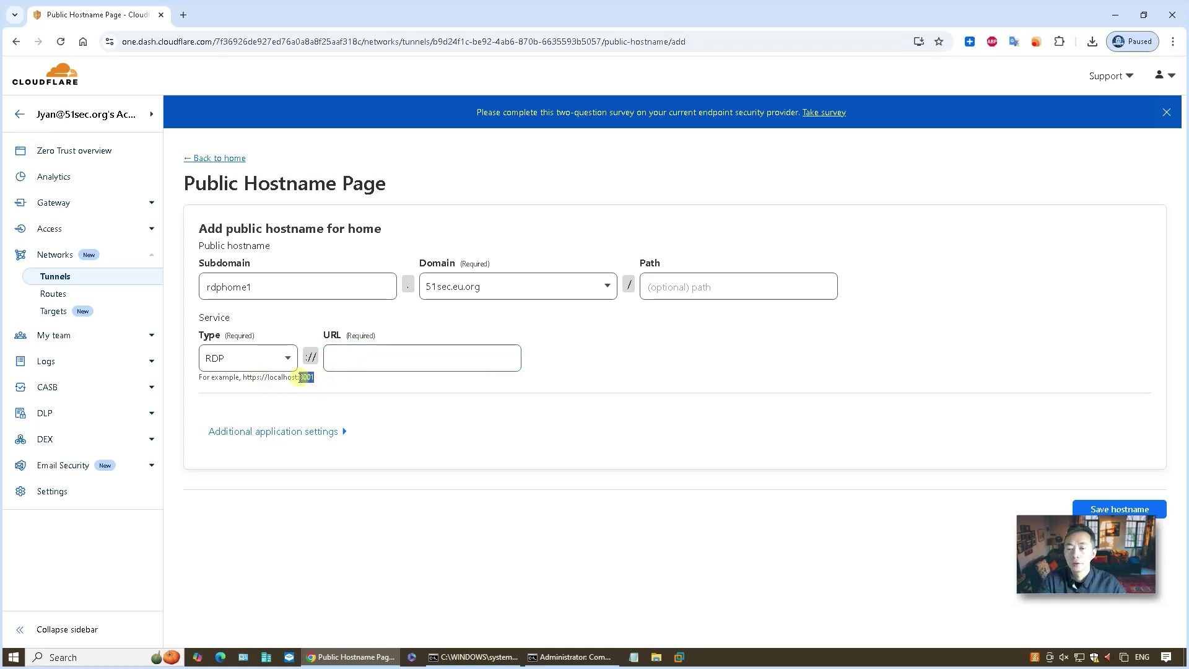
click(389, 353)
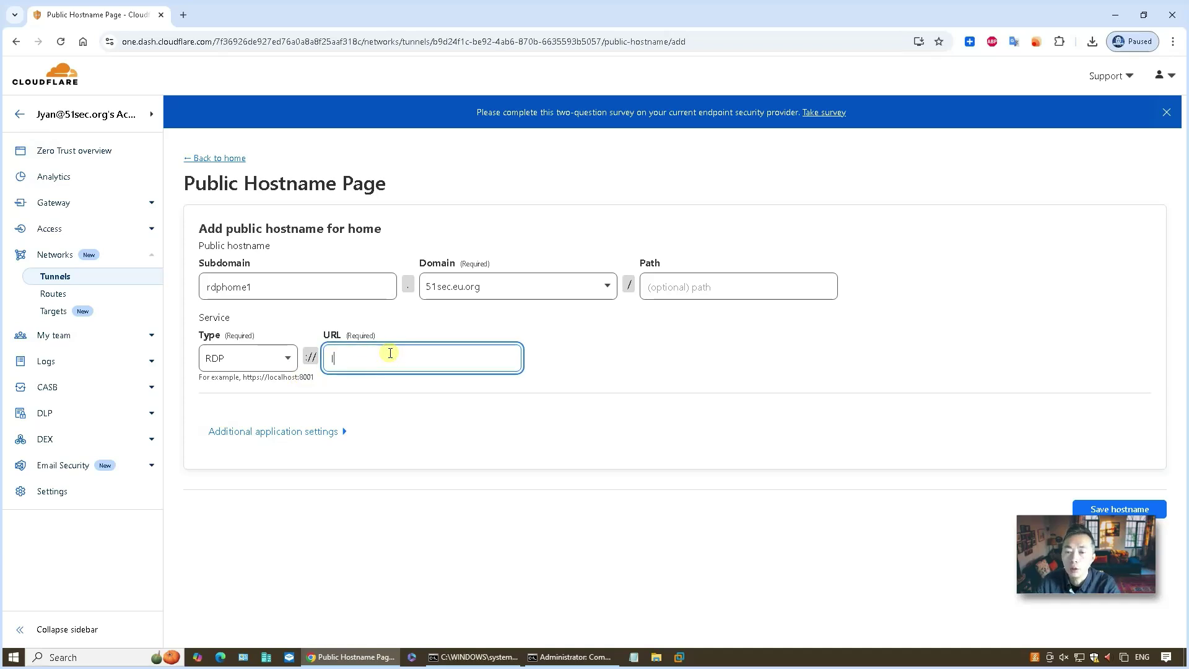
text(localhost:3389)
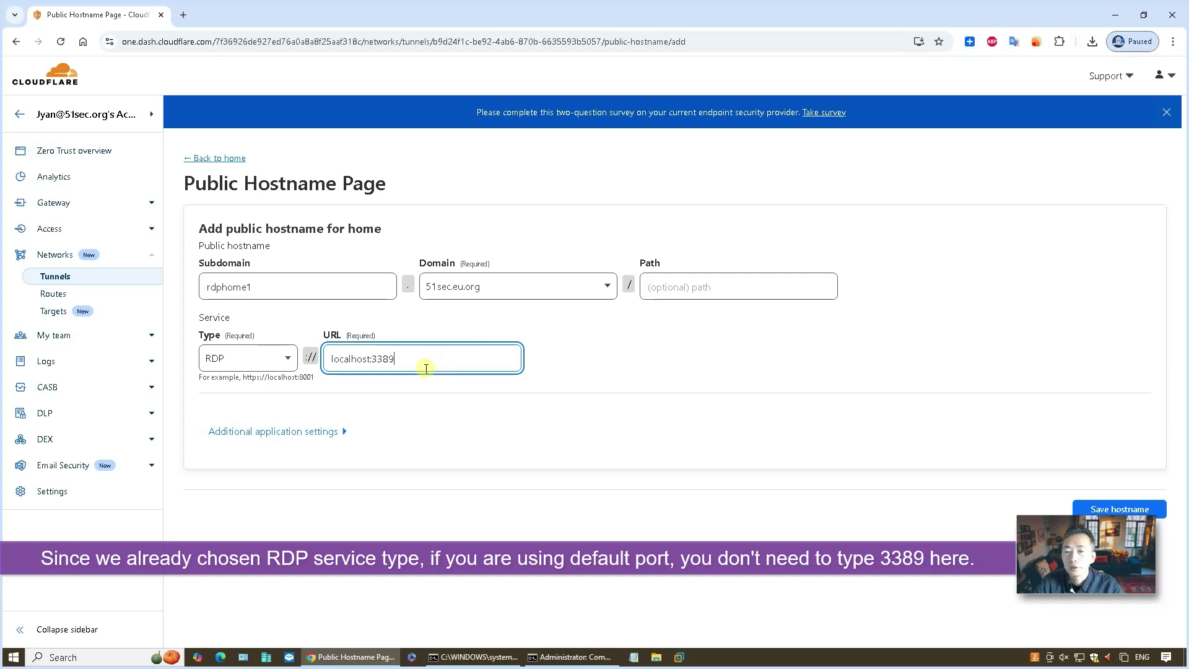
drag(370, 360, 451, 360)
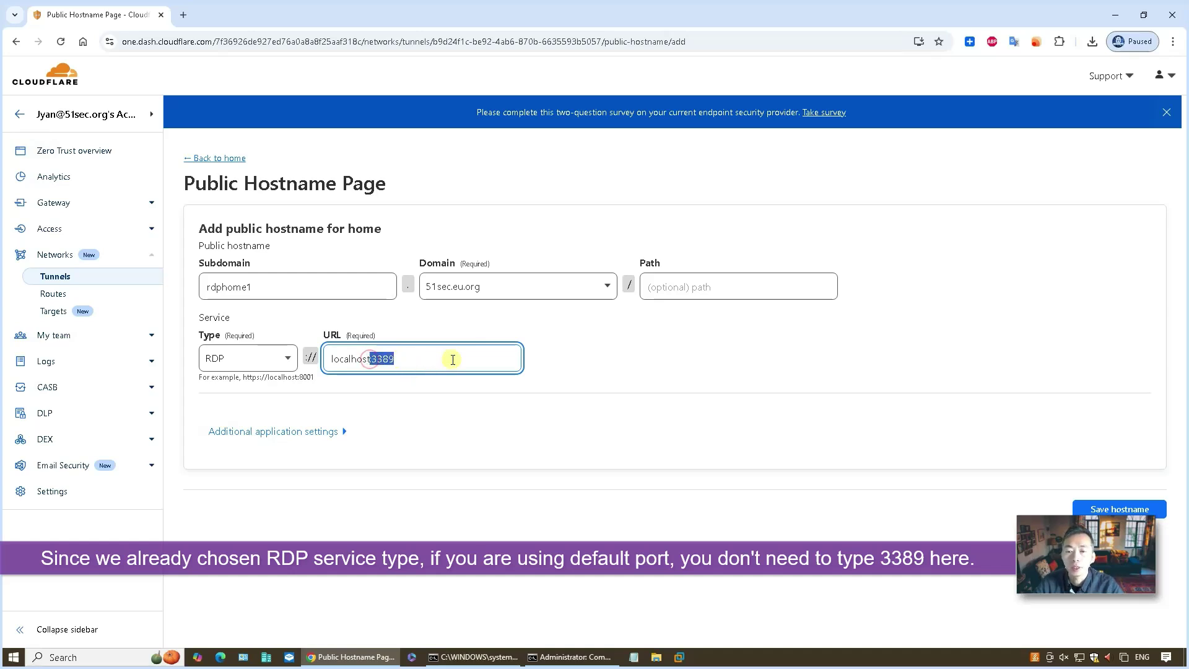
key(BackSpace)
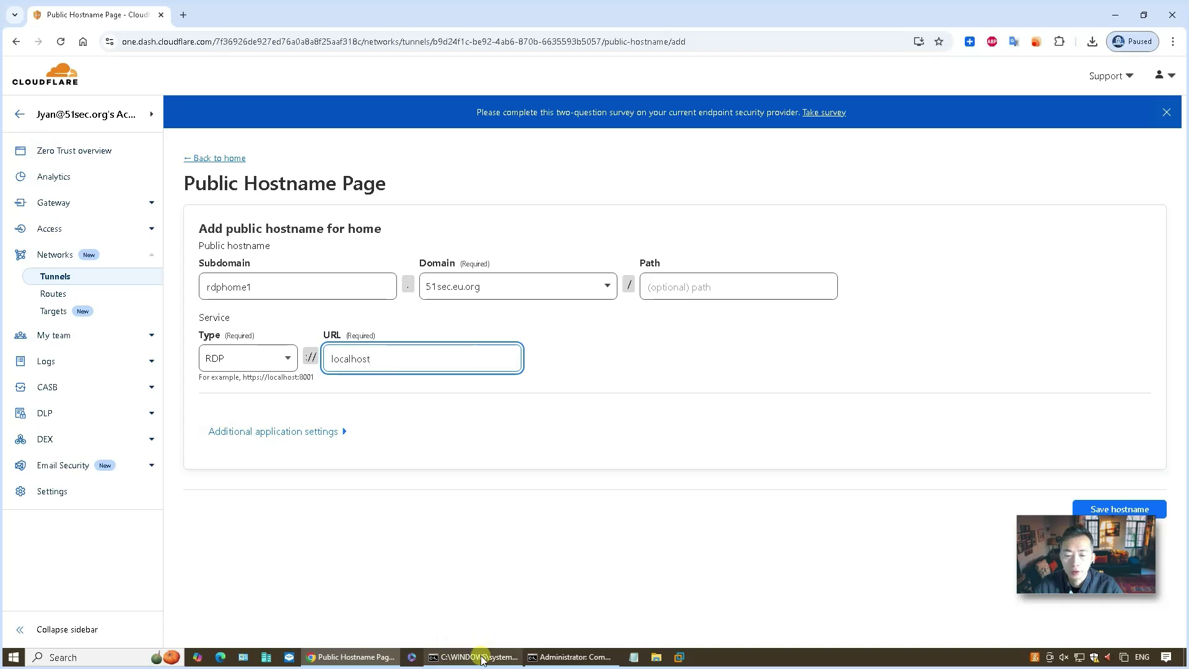
click(447, 655)
drag(448, 127, 644, 366)
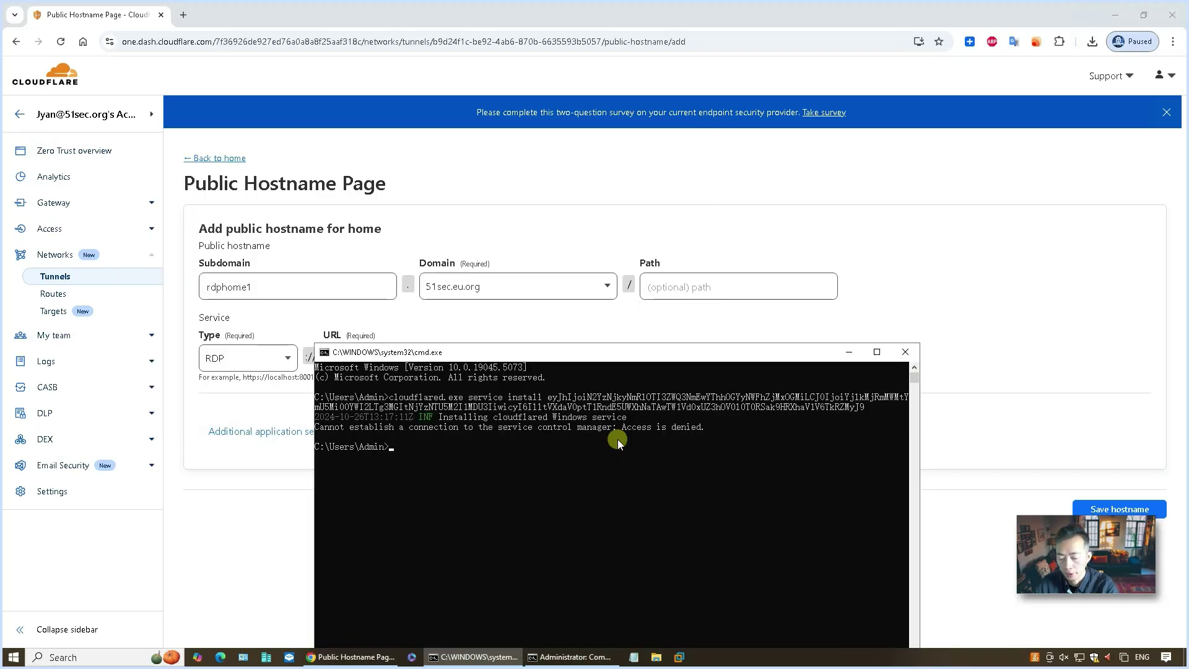
text(ping localhost)
key(Return)
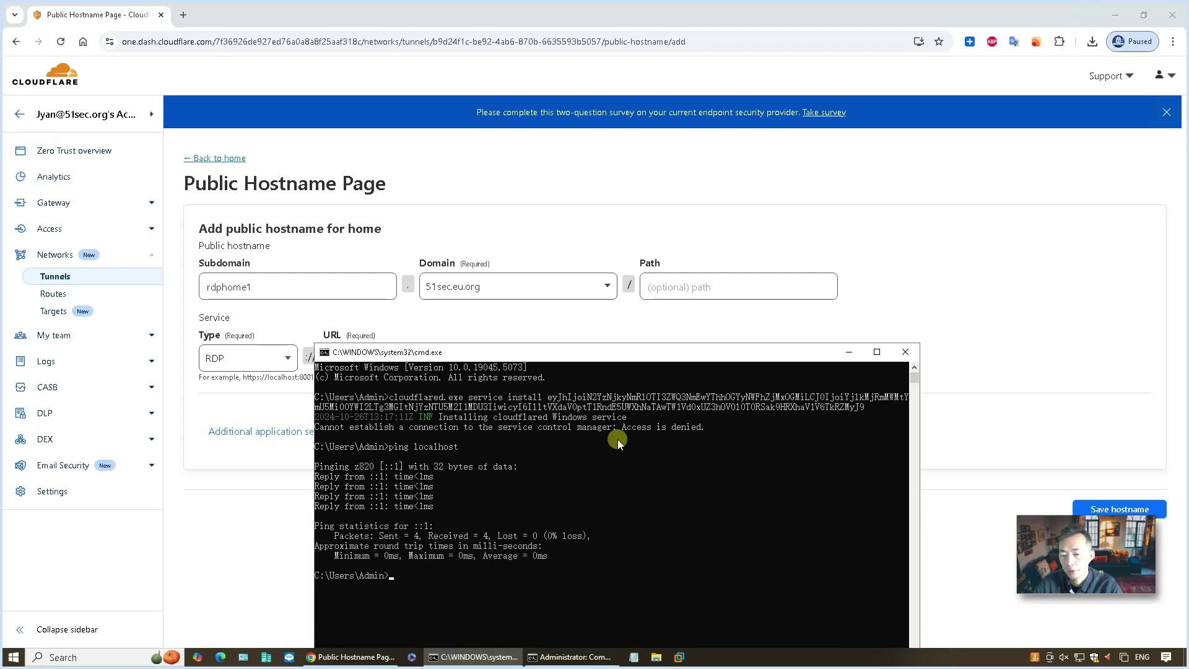
click(847, 352)
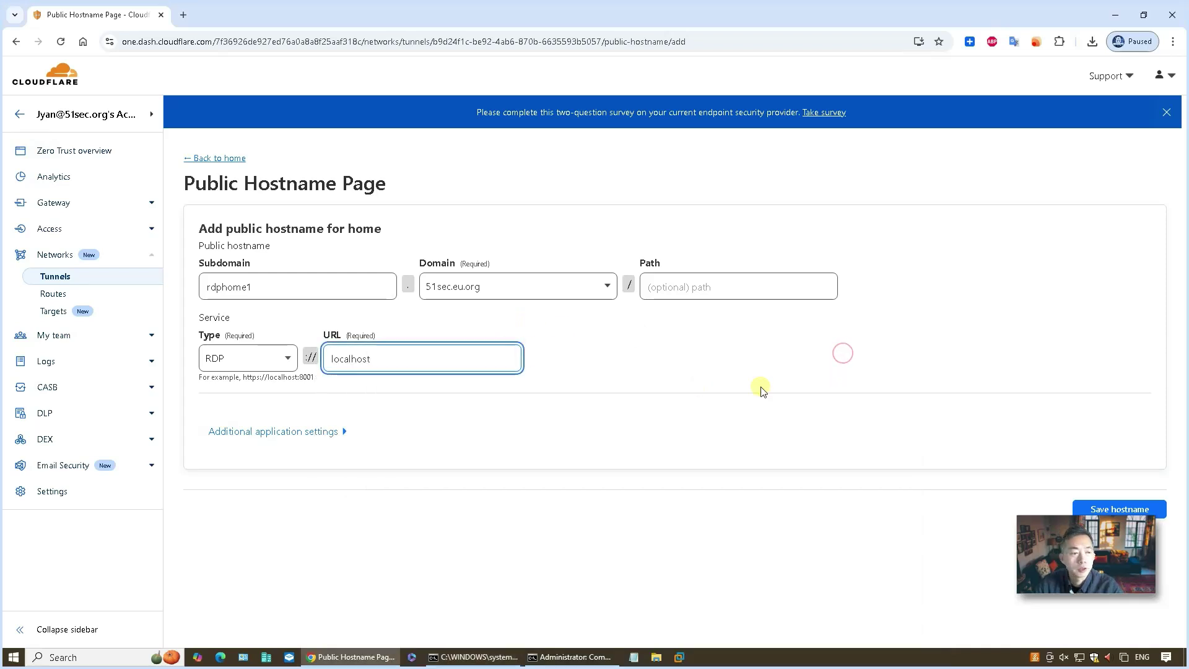
- Save the rdphome1.51sec.eu.org RDP hostname on the home tunnel
click(1160, 512)
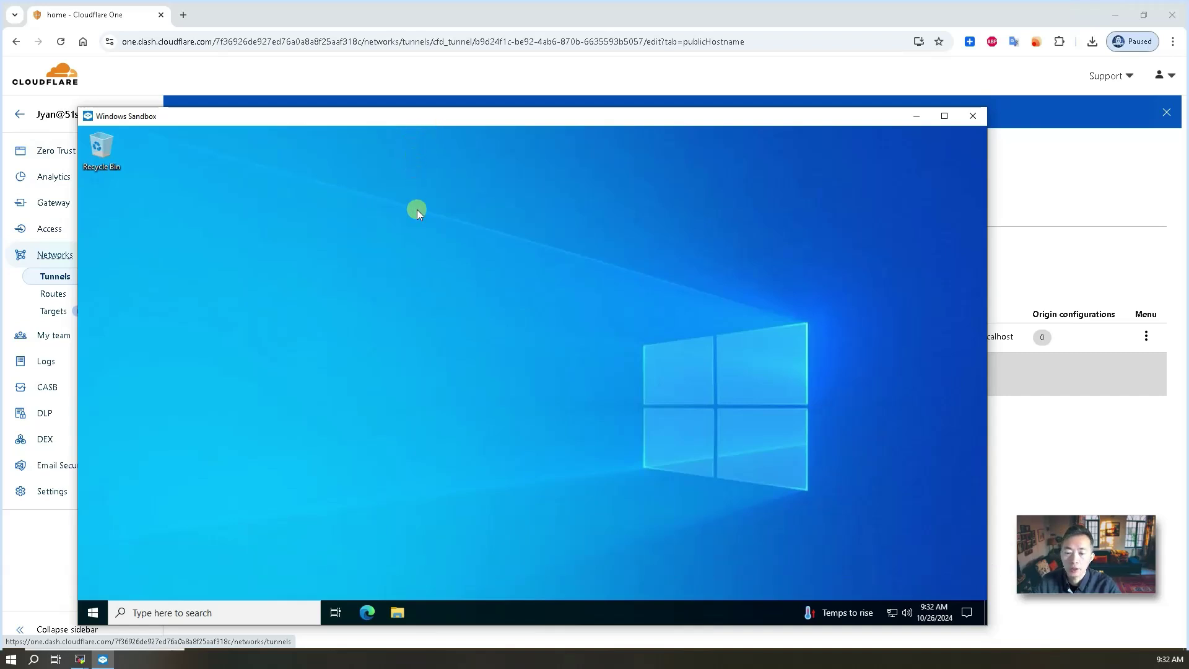
- In the sandbox's Edge, search Bing for 'cloudflared download' and maximize the window
click(367, 612)
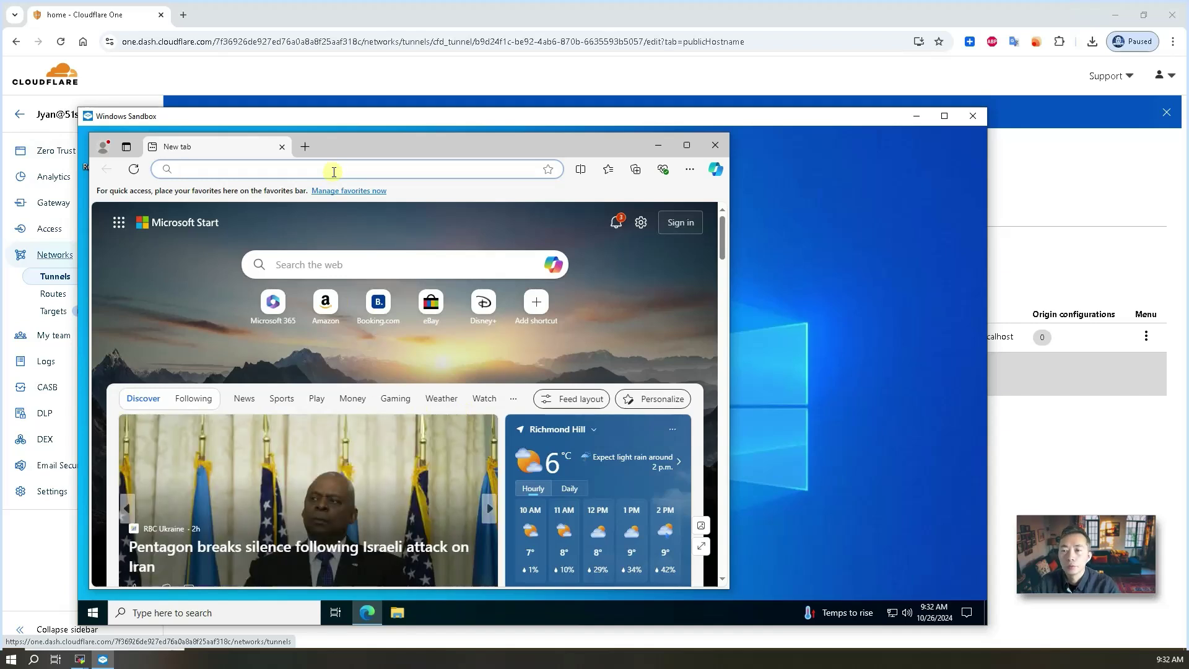
text(cloudflared)
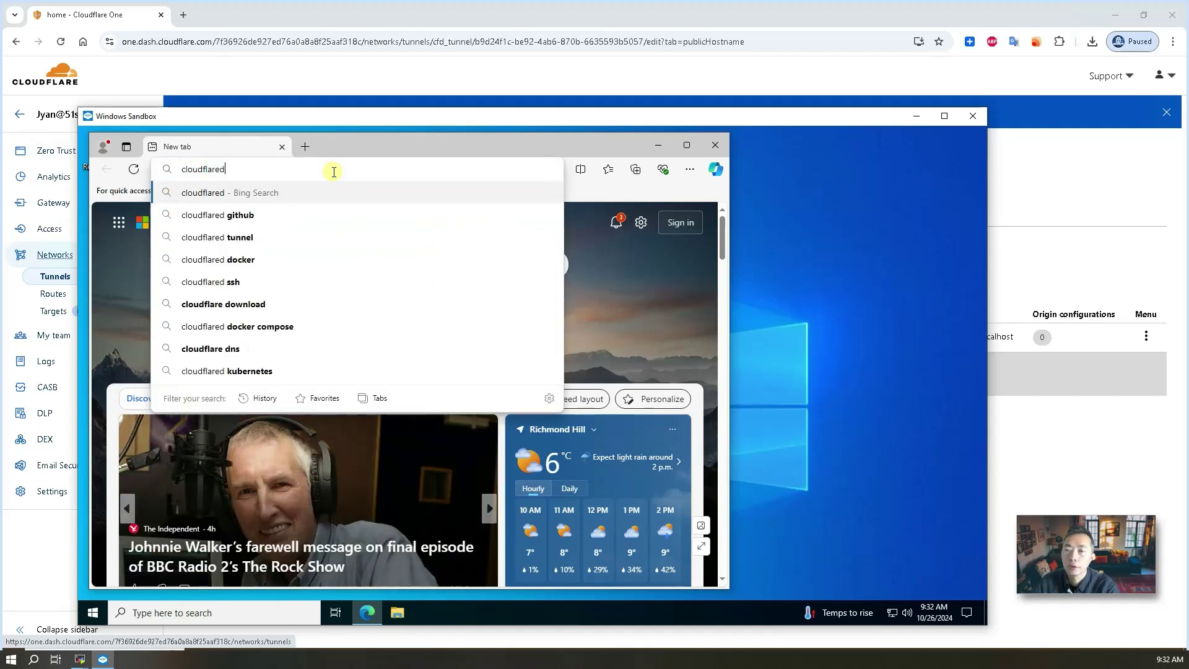
text( download)
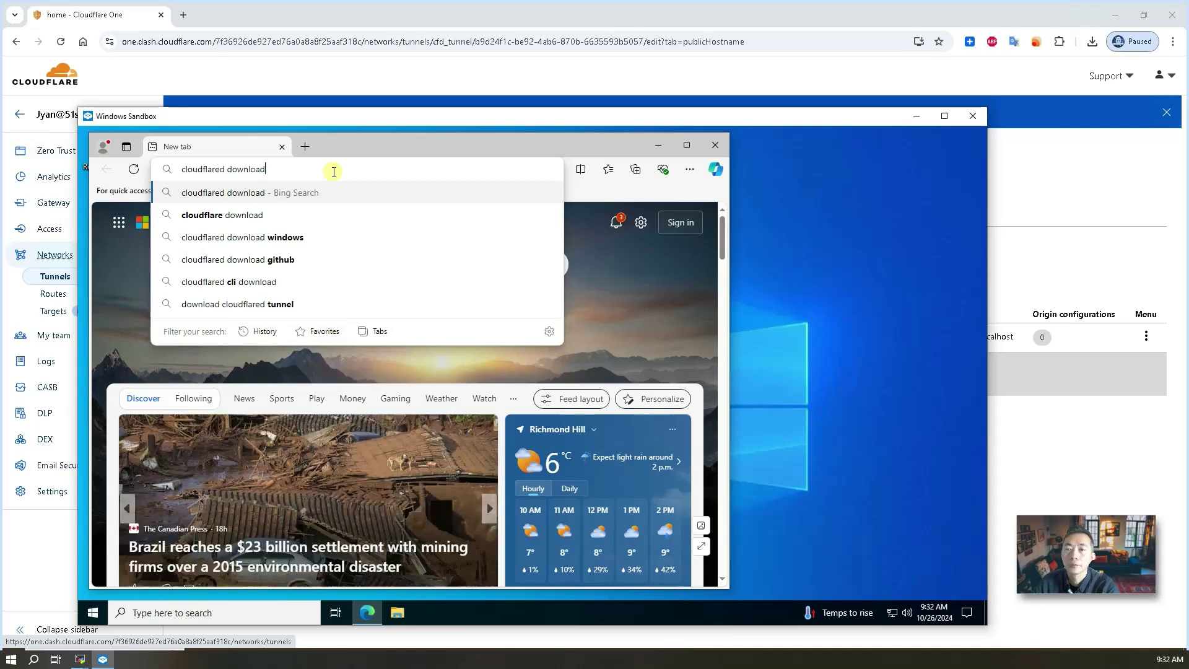
key(Return)
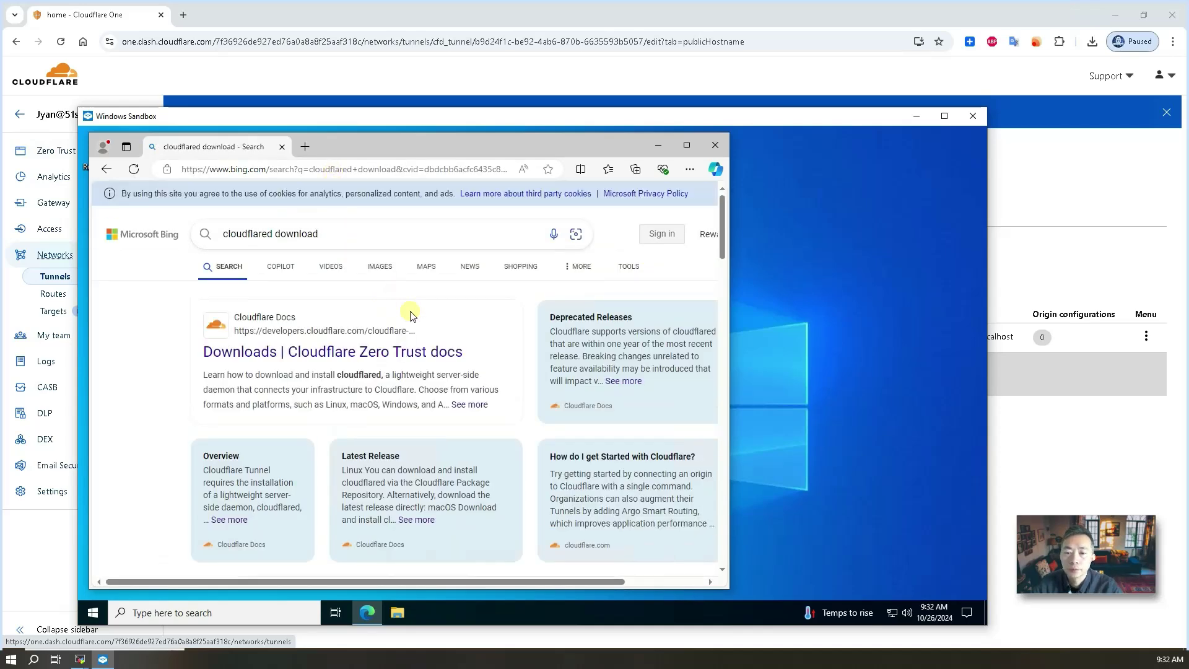
click(687, 145)
- Open the Cloudflare Zero Trust Downloads docs result in a new tab and scroll to Windows
right_click(364, 340)
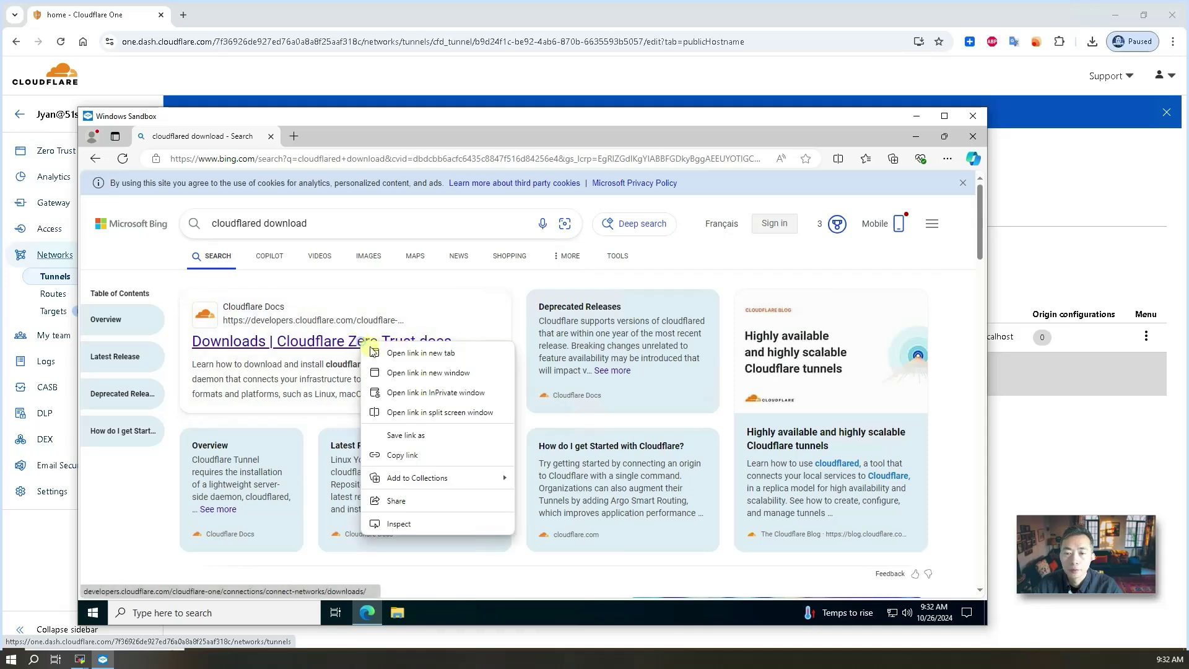
click(387, 345)
scroll(371, 359, down, 5)
click(342, 137)
scroll(489, 393, down, 3)
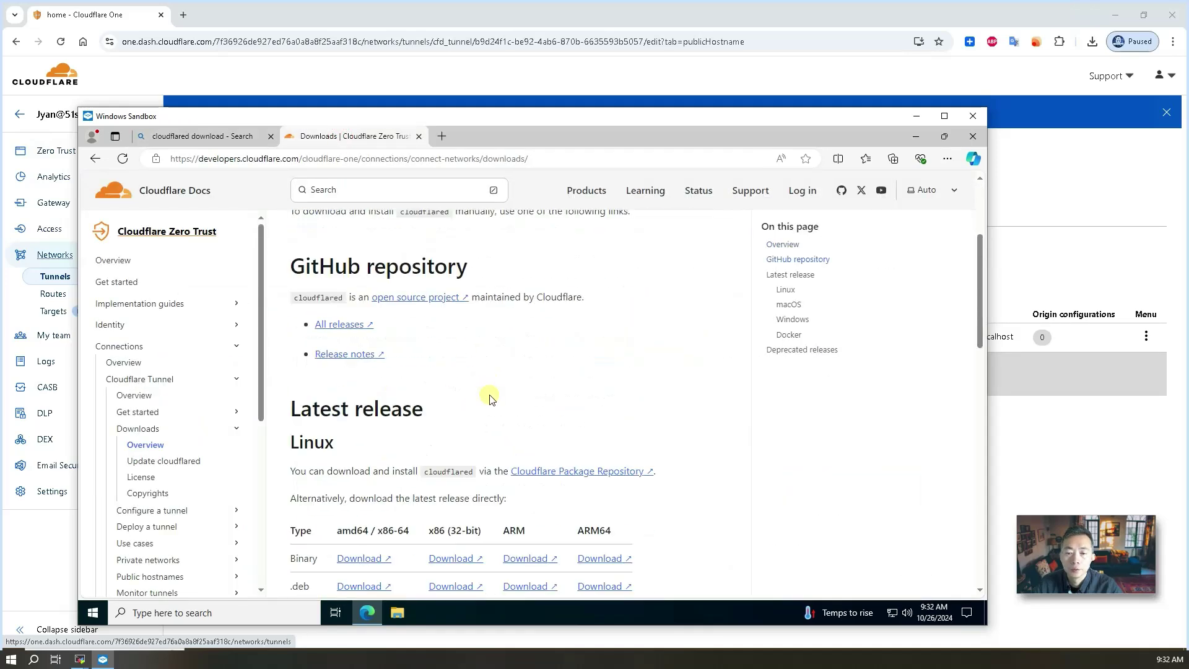
scroll(390, 353, down, 2)
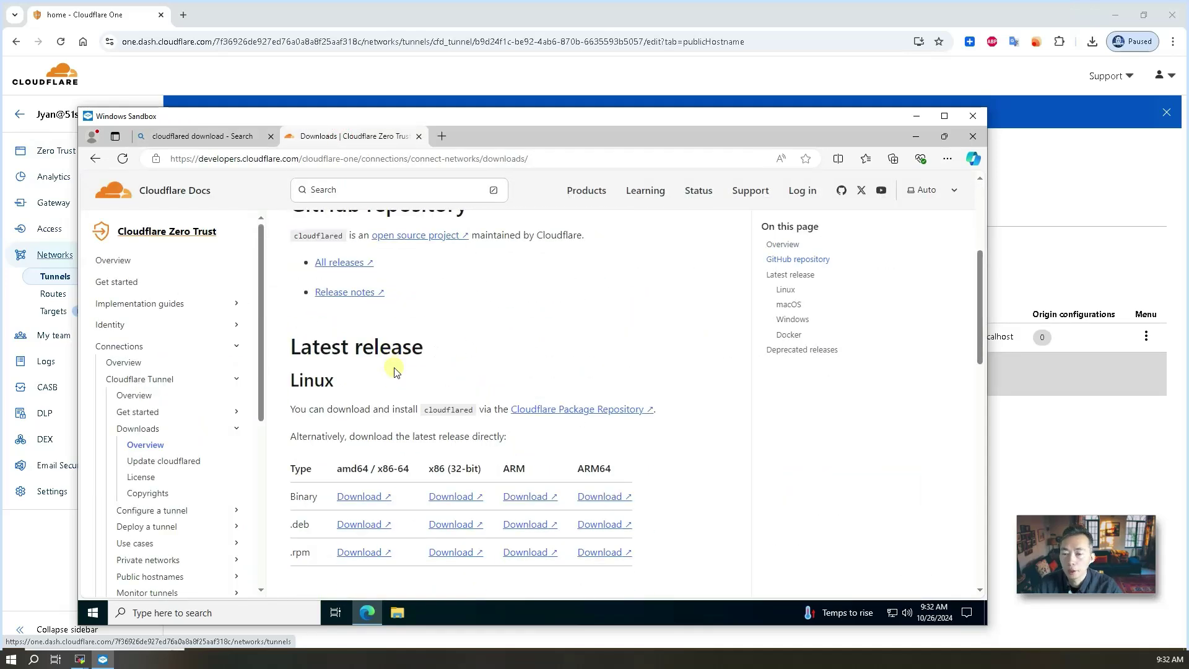
scroll(394, 375, down, 8)
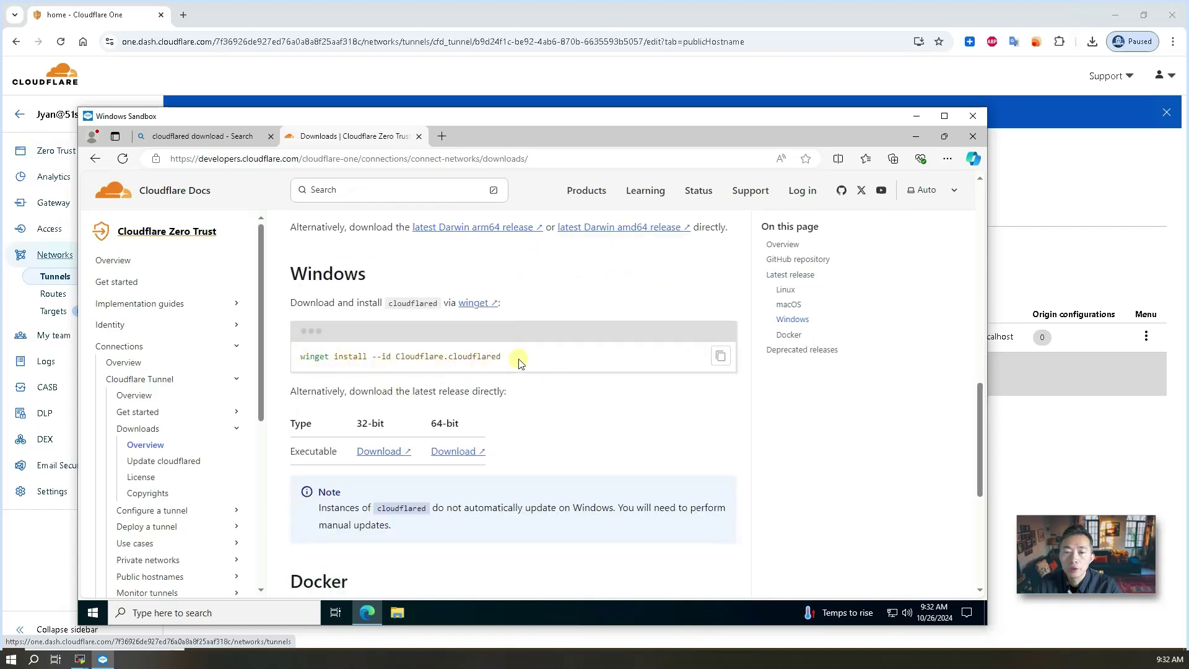
- Download cloudflared-windows-amd64.exe (64-bit) and open its Downloads folder
drag(519, 358, 299, 358)
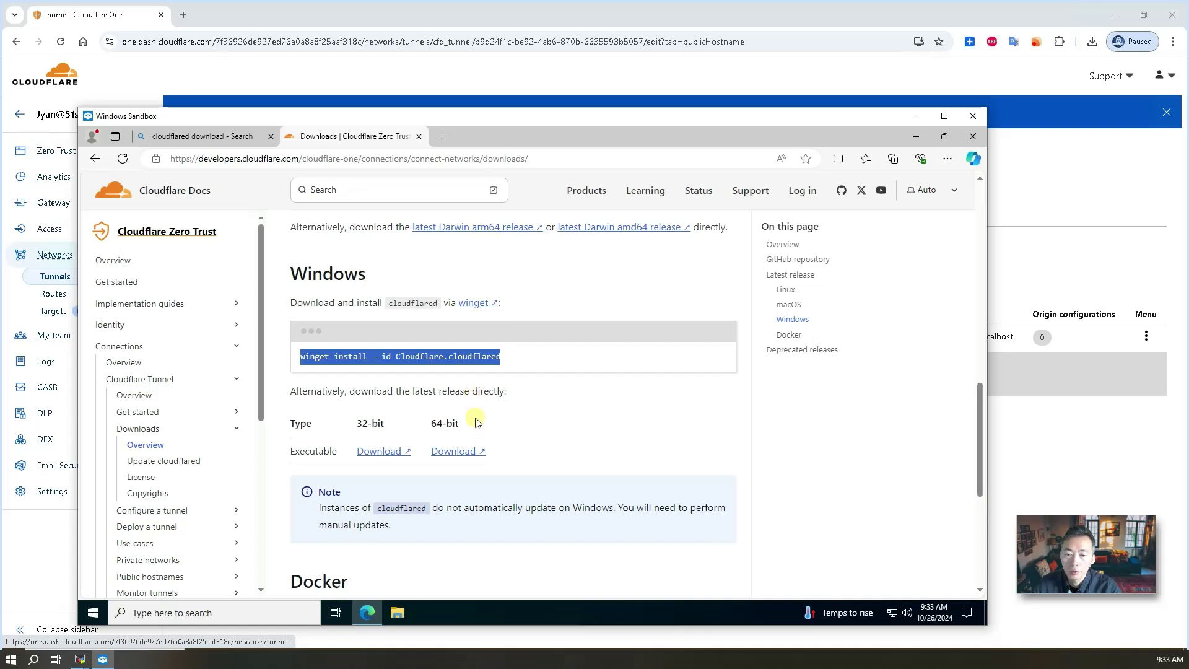
click(469, 453)
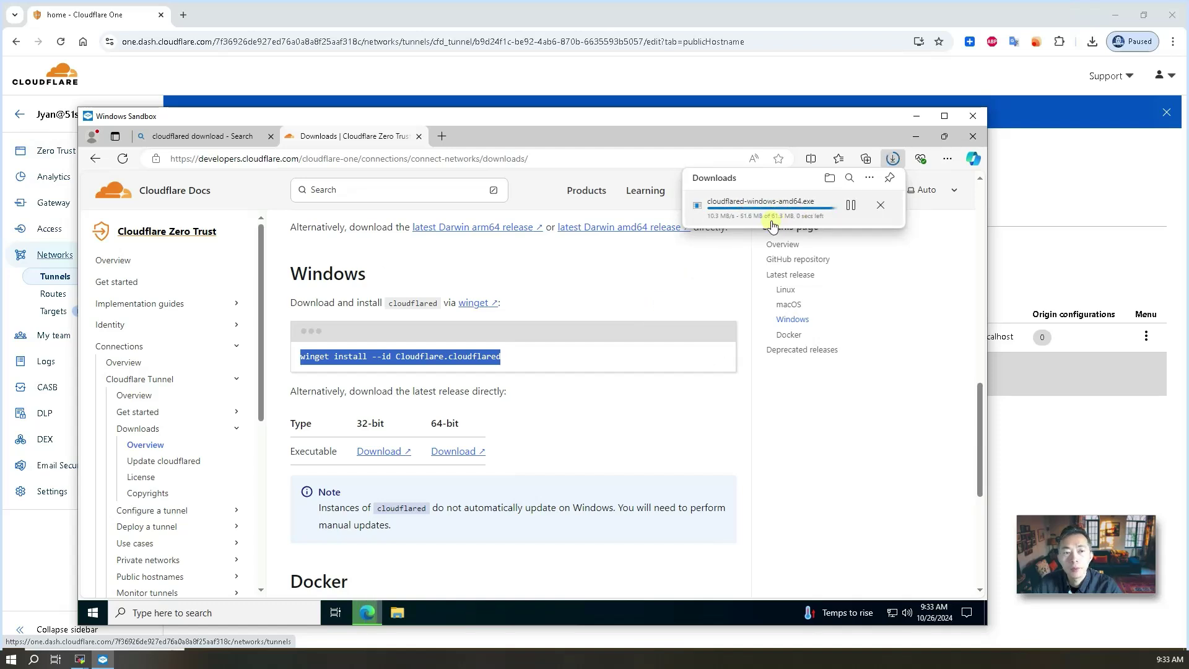
click(852, 207)
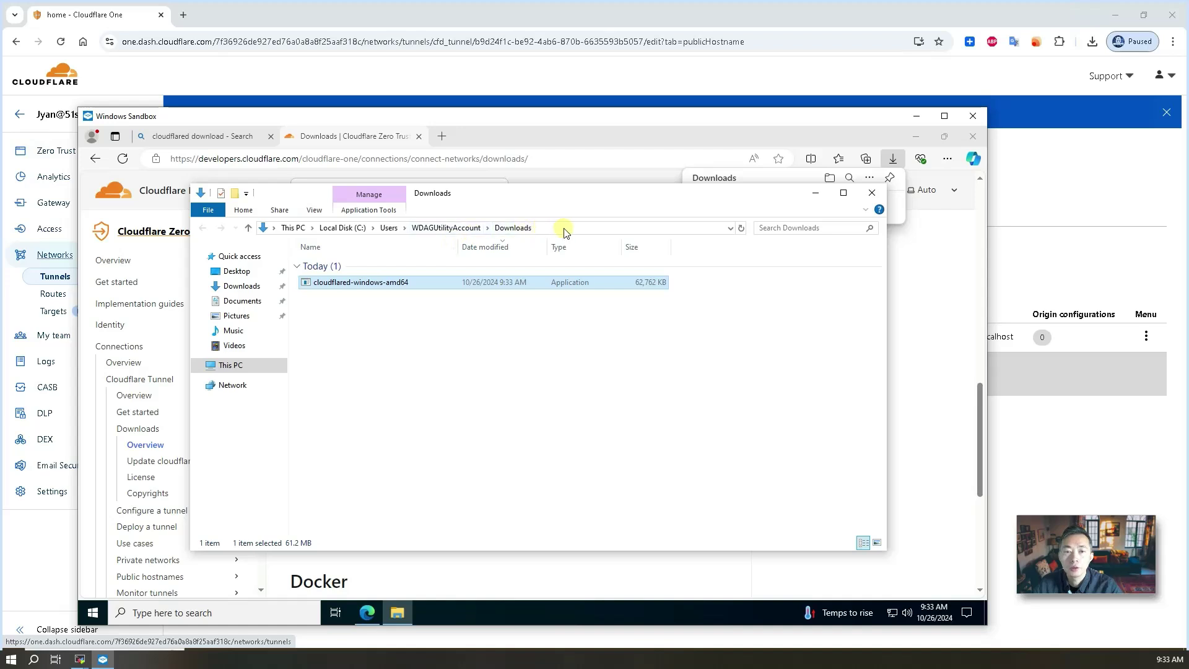
- Open a Command Prompt in the Downloads folder via 'cmd' and list its files with dir
click(564, 231)
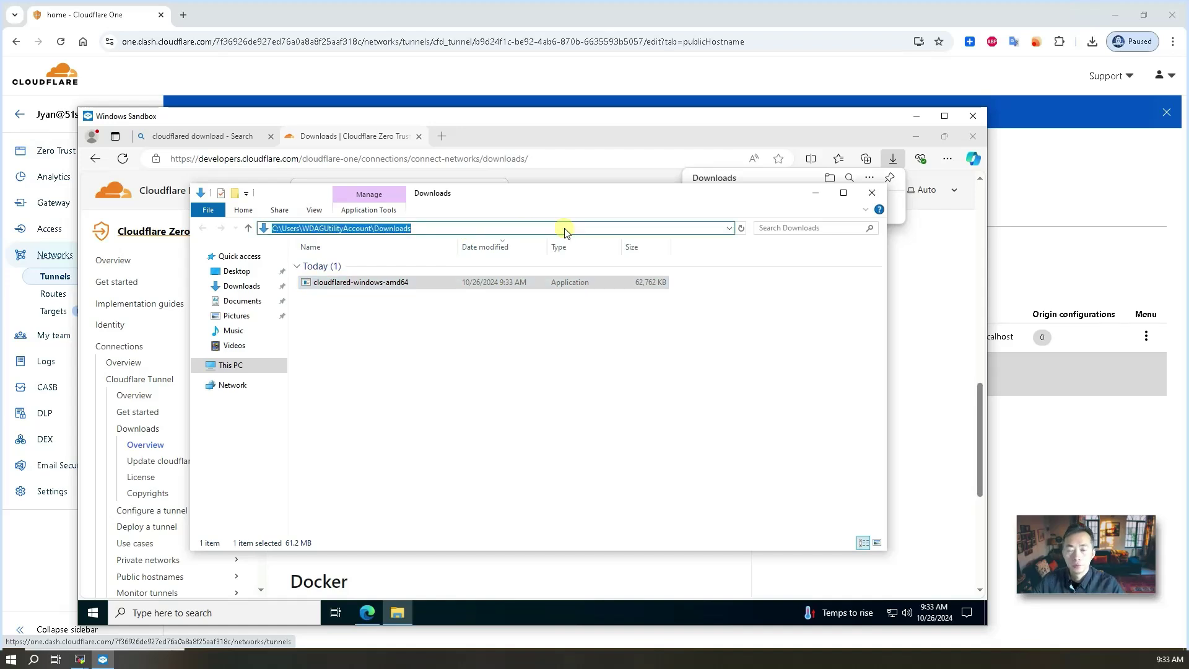
text(cmd)
key(Return)
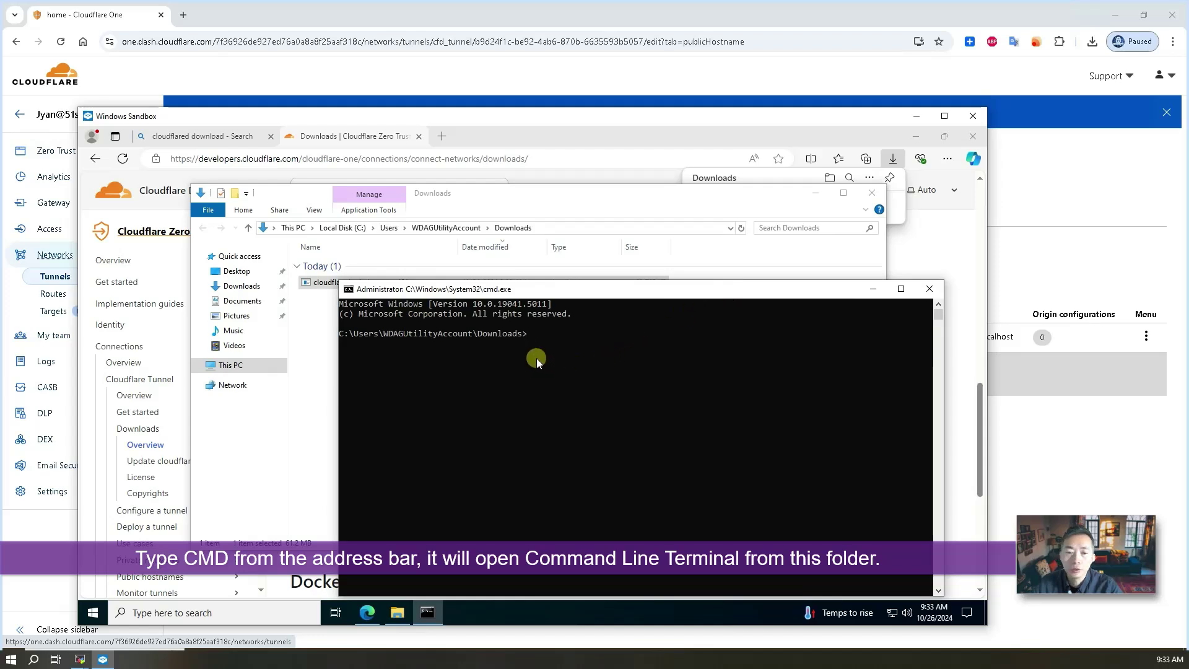
text(dir)
key(Return)
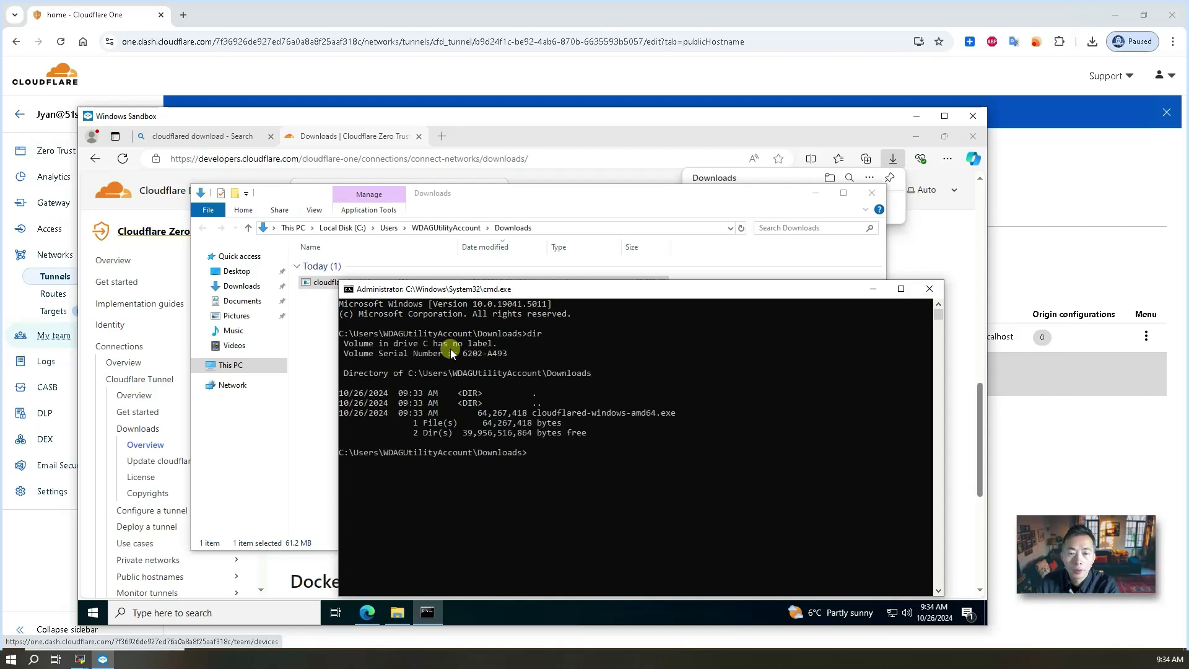
- Enter 'cloudflared-windows-amd64.exe access rdp --hostname rdp.example.com --url rdp://localhost:3390' without running it
text(cl)
key(Tab)
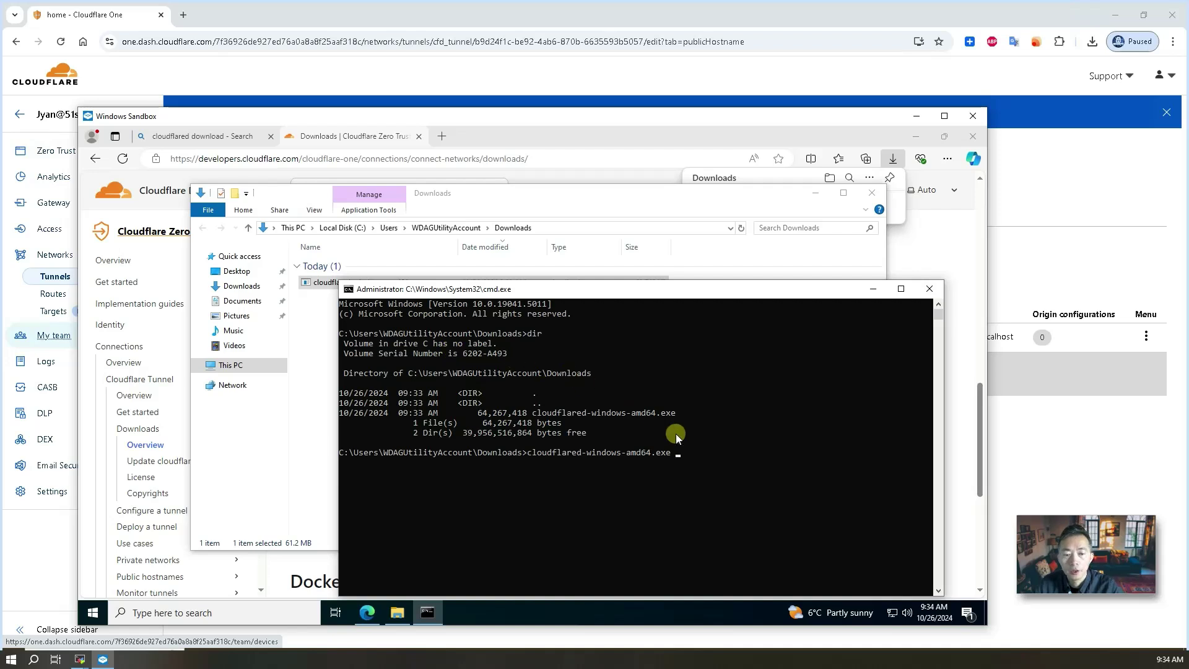
right_click(707, 453)
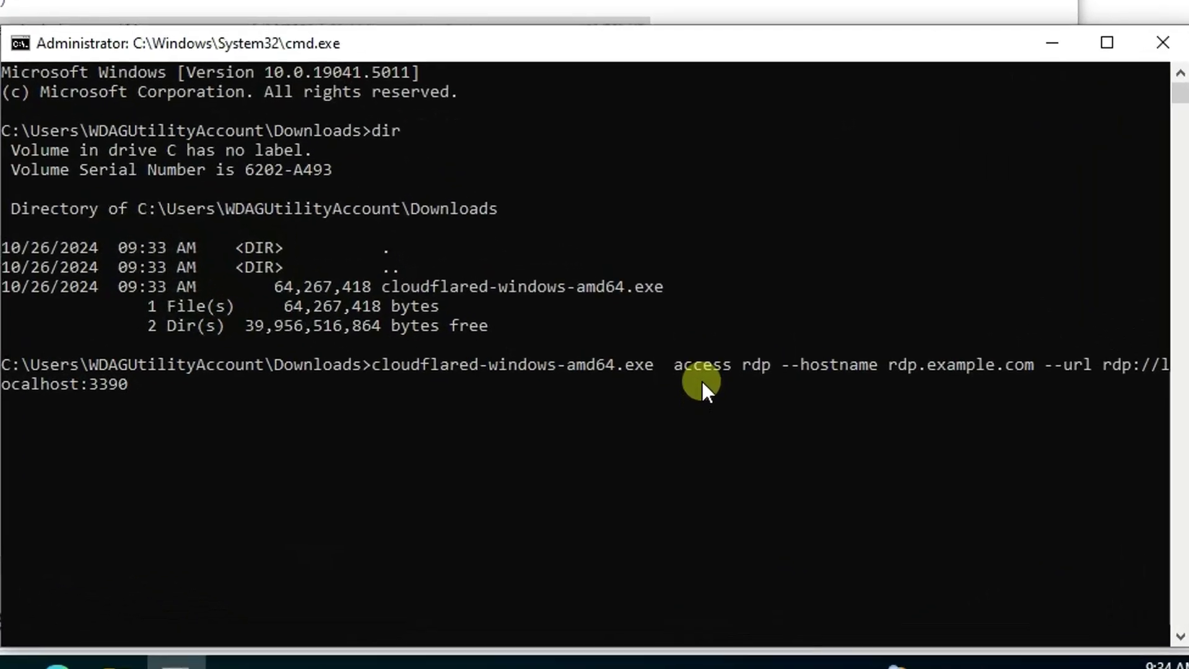
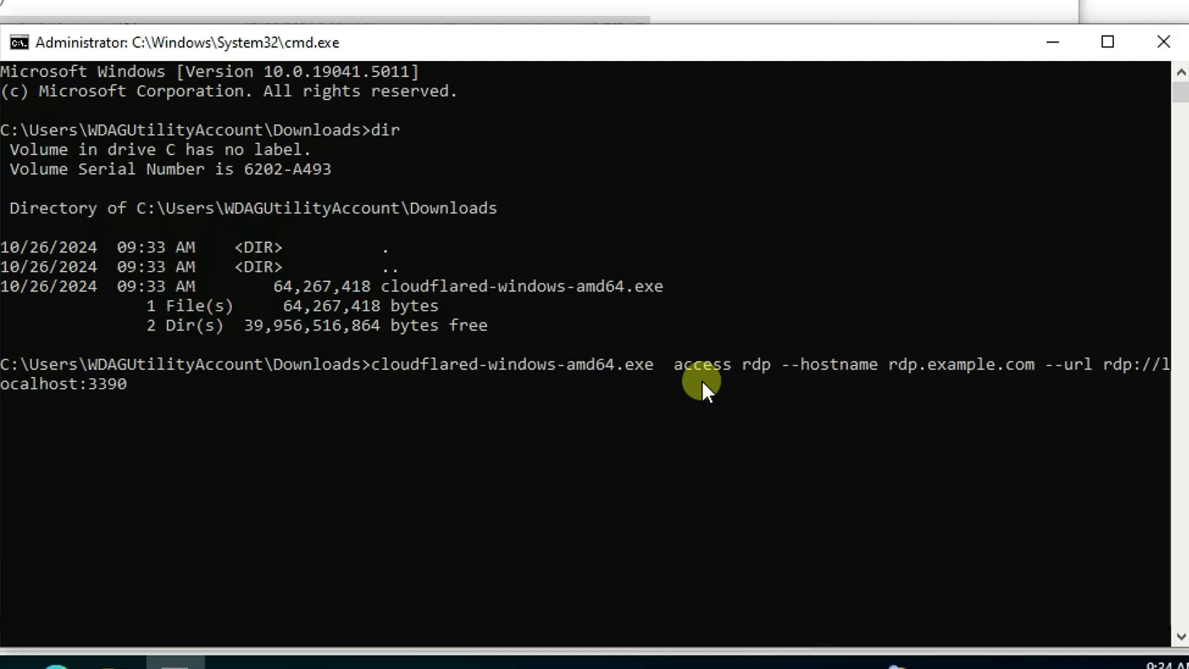
- Replace the example hostname rdp.example.com after --hostname with a custom one beginning 'rdphome'
key(BackSpace)
key(BackSpace)
key(BackSpace)
key(BackSpace)
key(BackSpace)
key(BackSpace)
key(BackSpace)
key(BackSpace)
key(BackSpace)
key(BackSpace)
key(BackSpace)
key(BackSpace)
key(BackSpace)
key(BackSpace)
key(BackSpace)
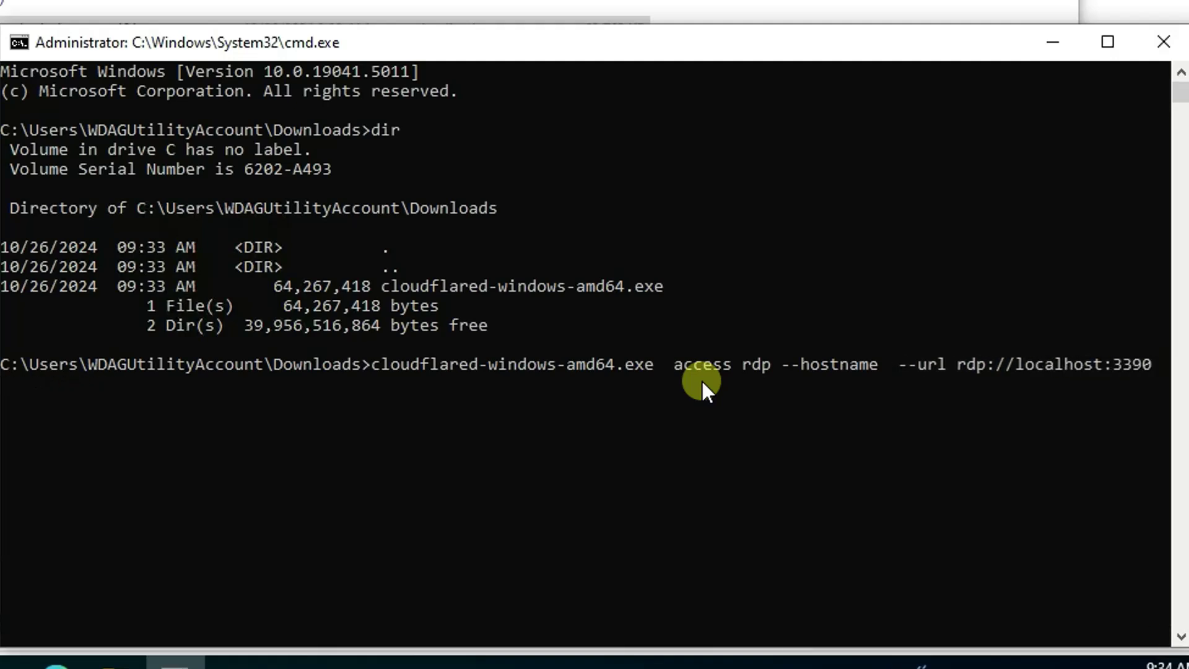
text(rdphome1.51sec.eu.org)
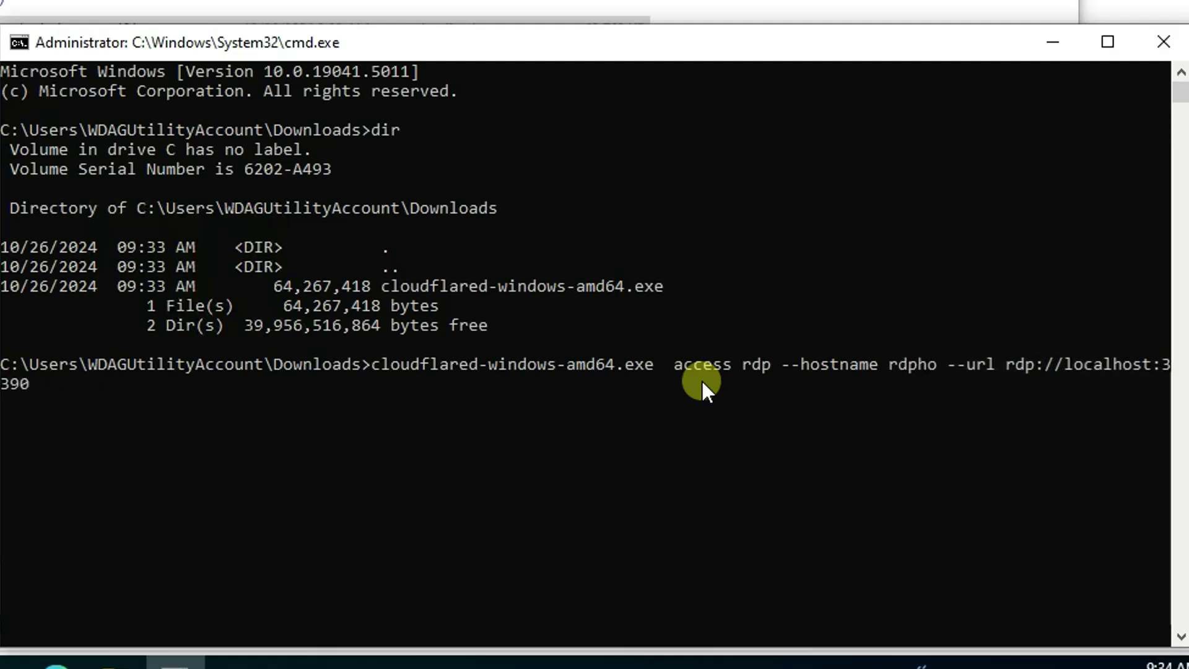
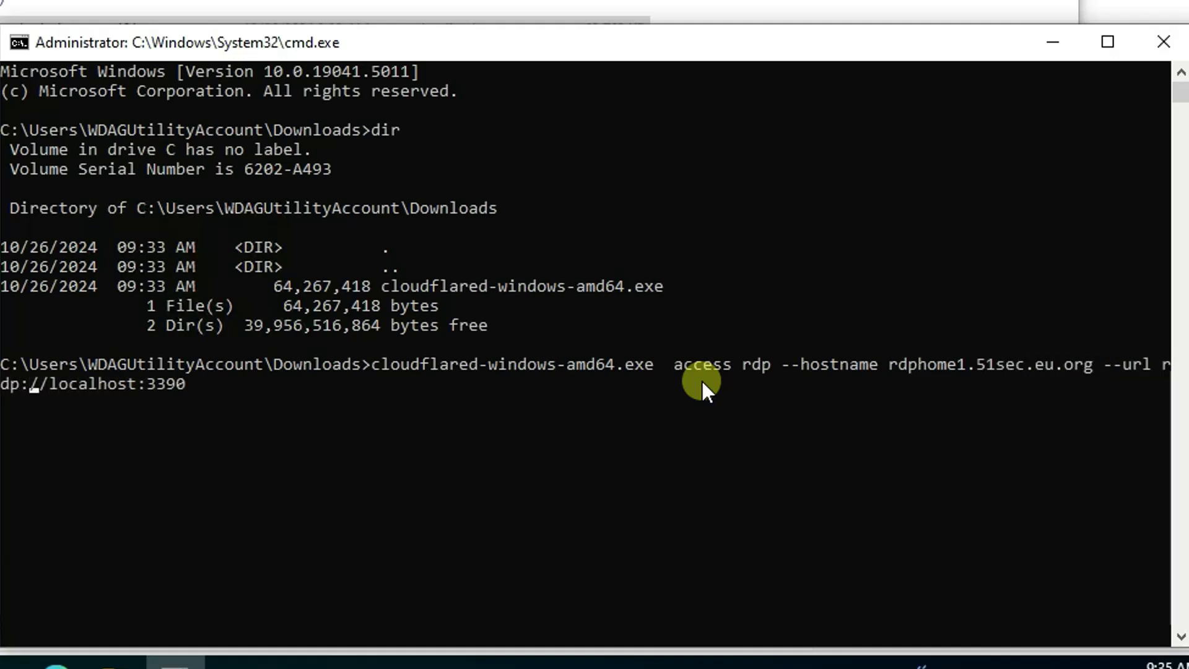
key(Right)
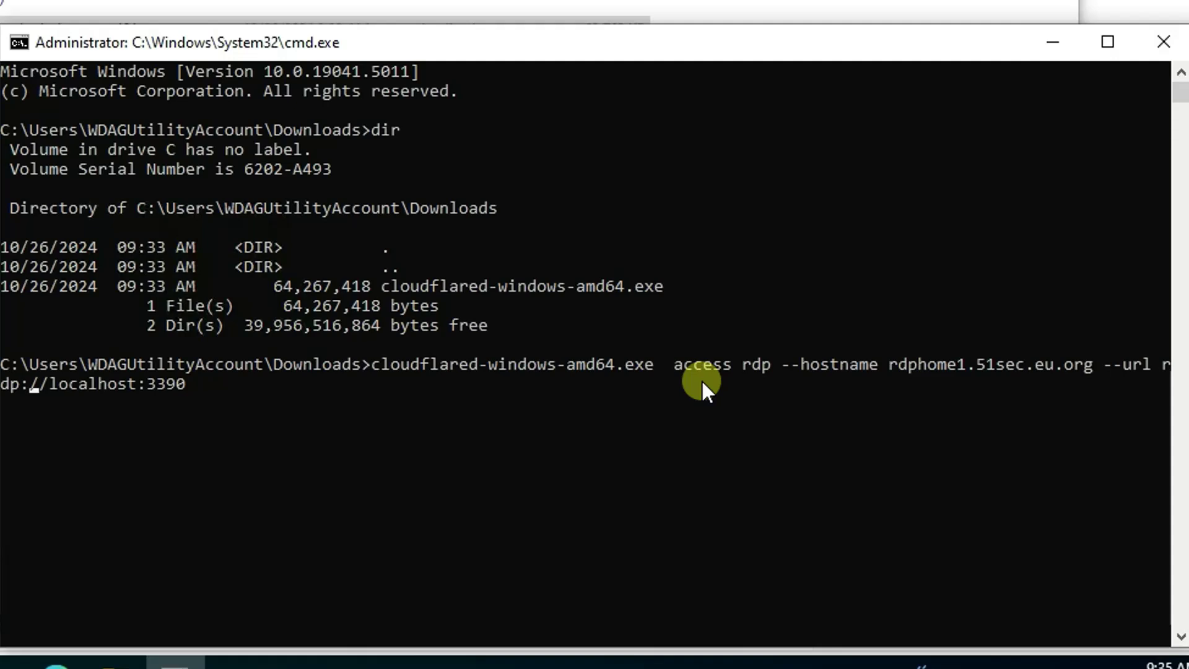
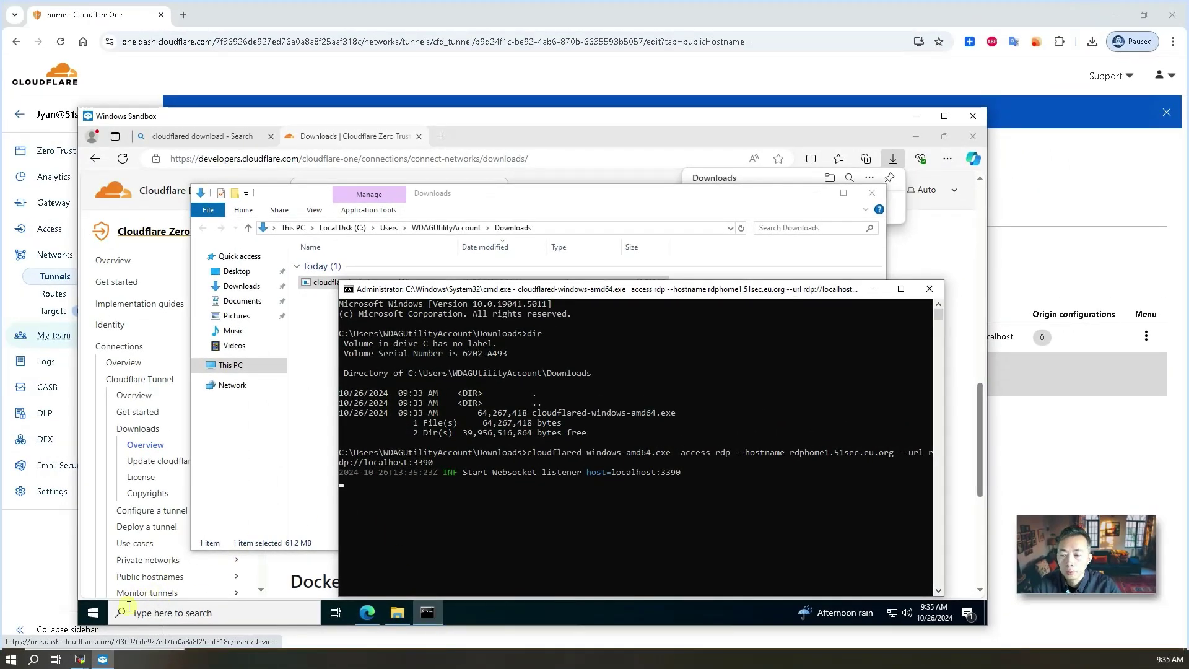
- Launch Remote Desktop Connection with mstsc from the Run prompt
click(94, 613)
right_click(93, 615)
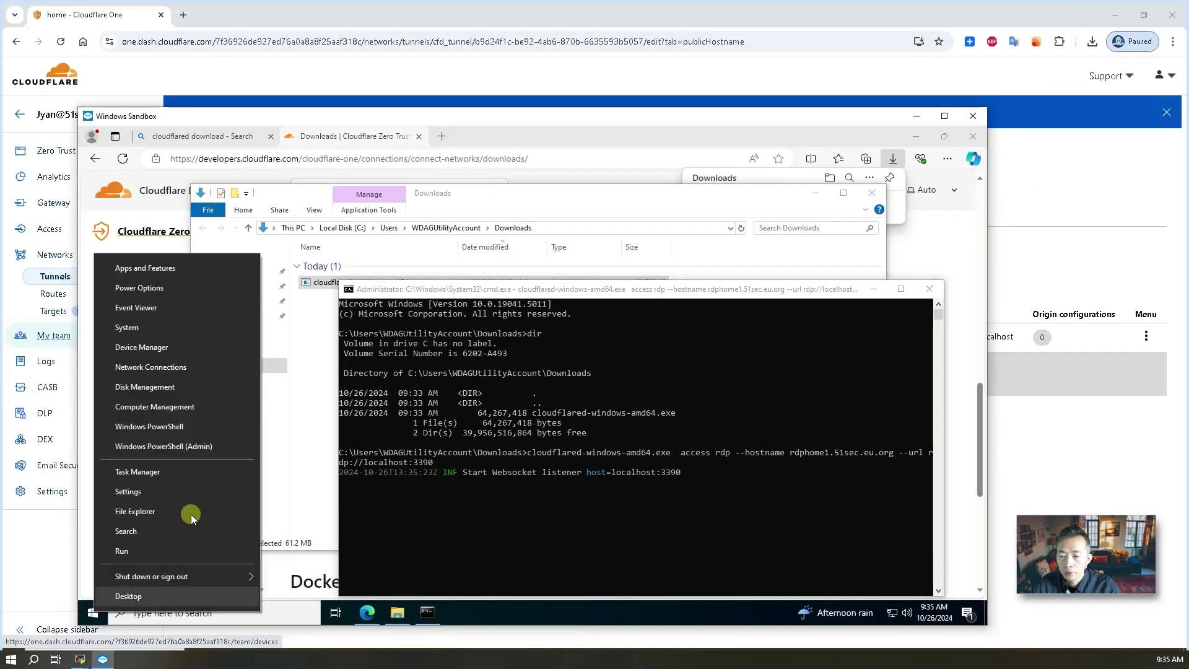
click(208, 550)
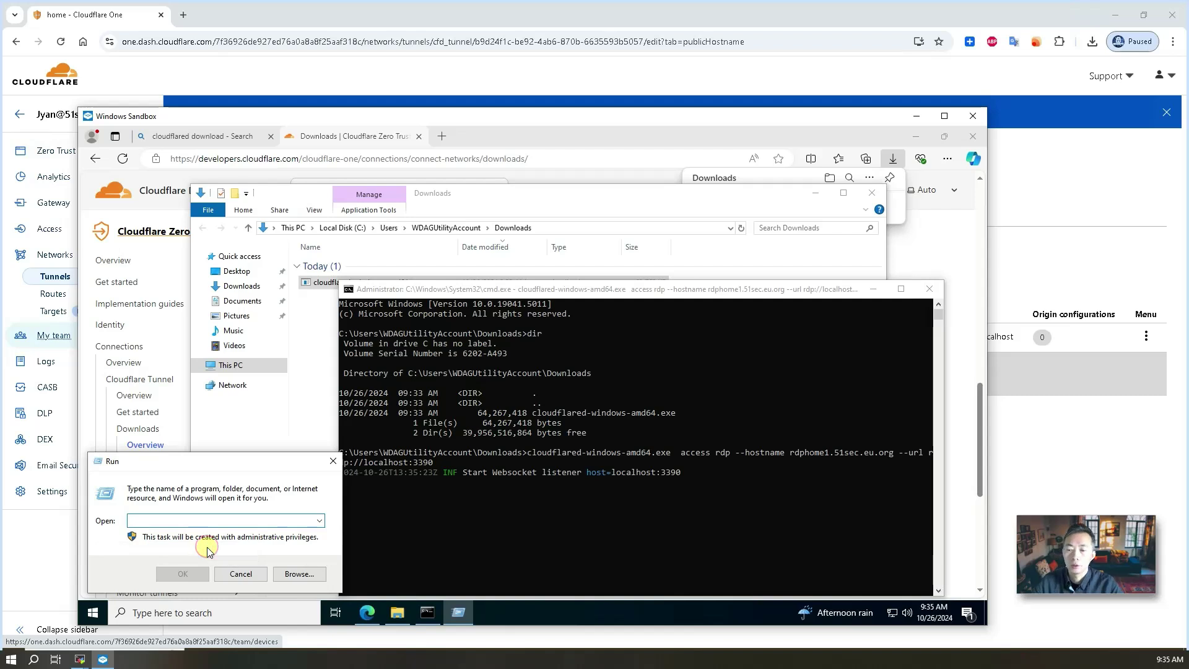
text(mstsc)
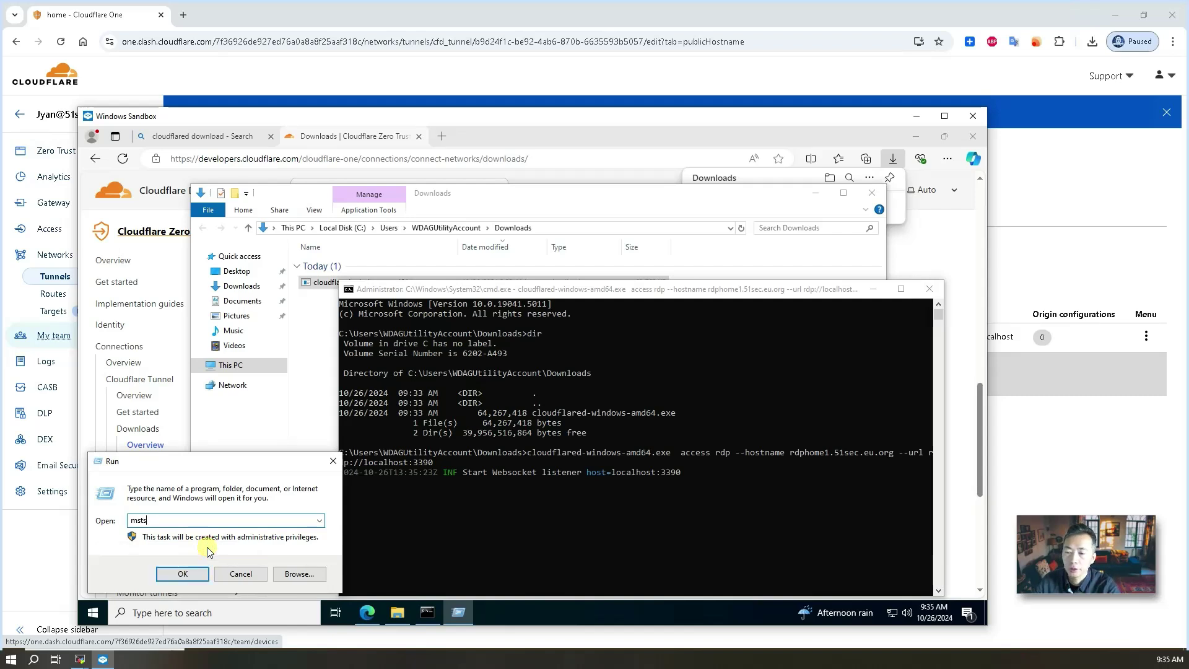
key(Return)
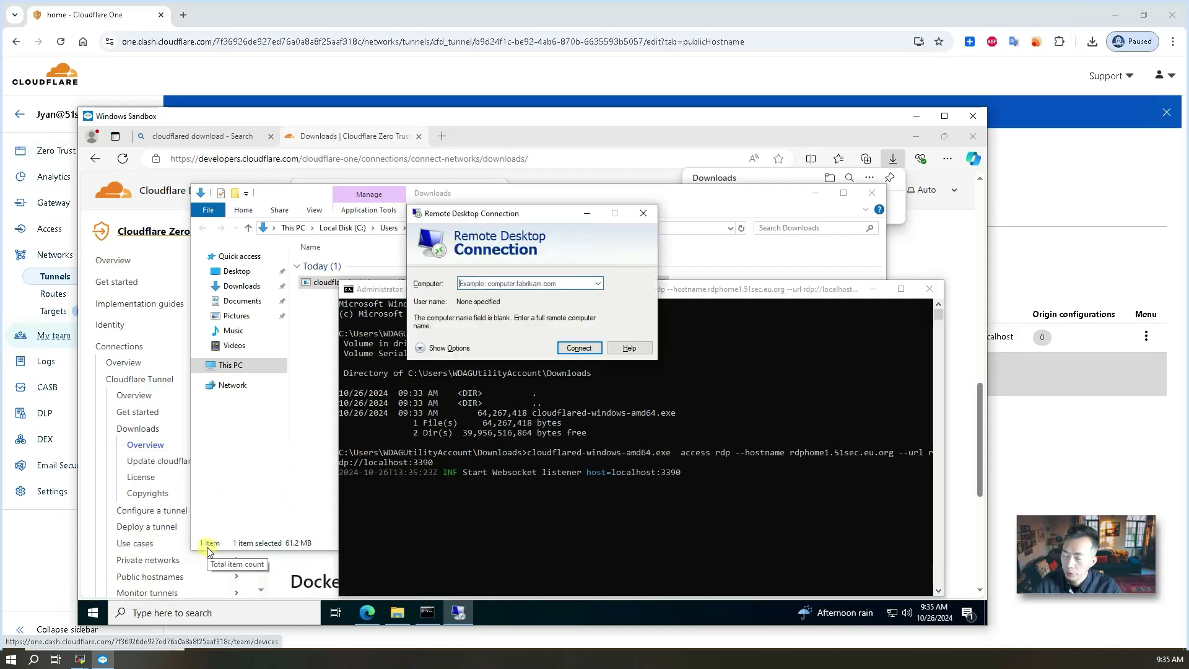
- Connect Remote Desktop to localhost:3390
drag(545, 214, 334, 223)
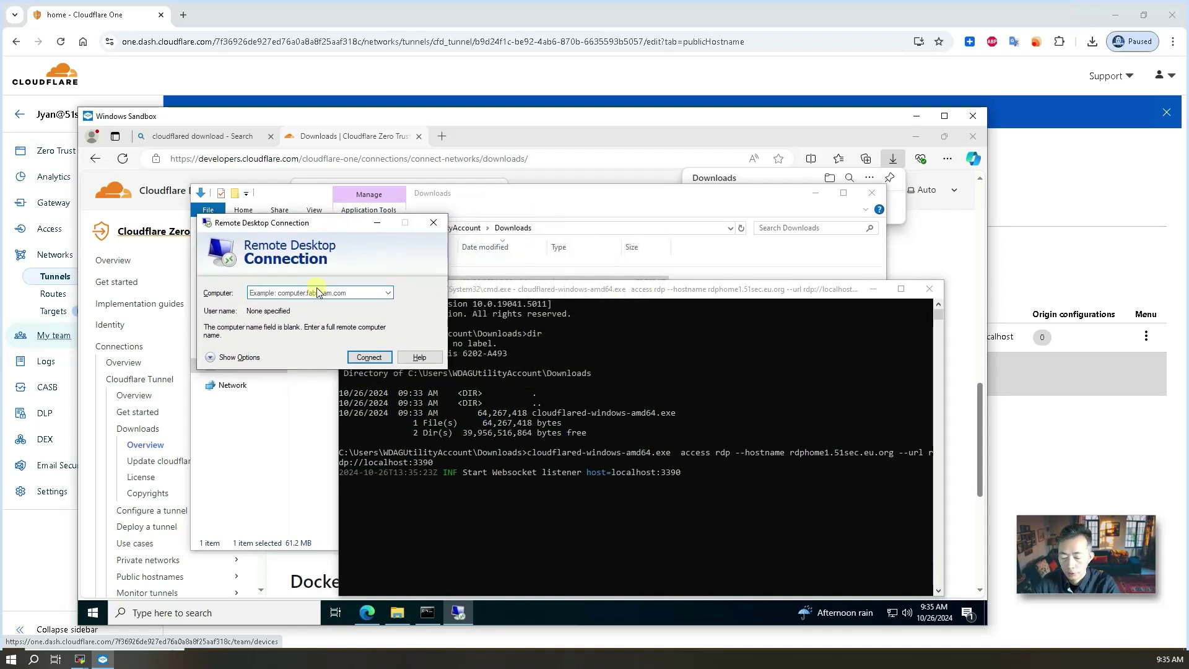
text(loca)
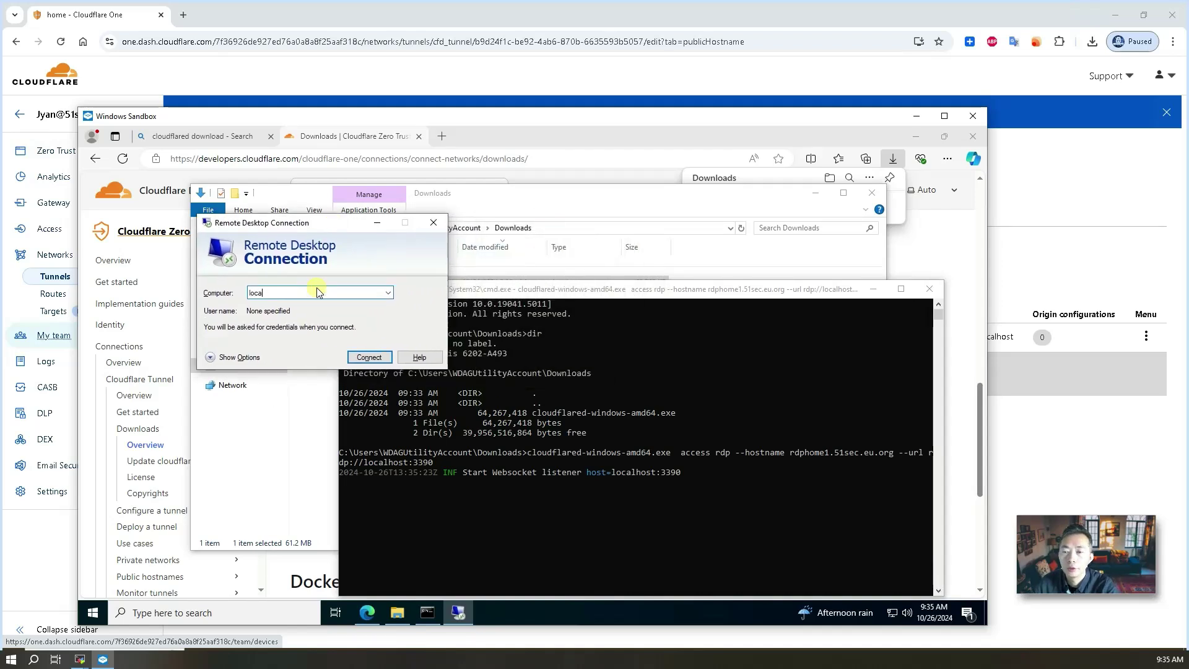
text(lhost)
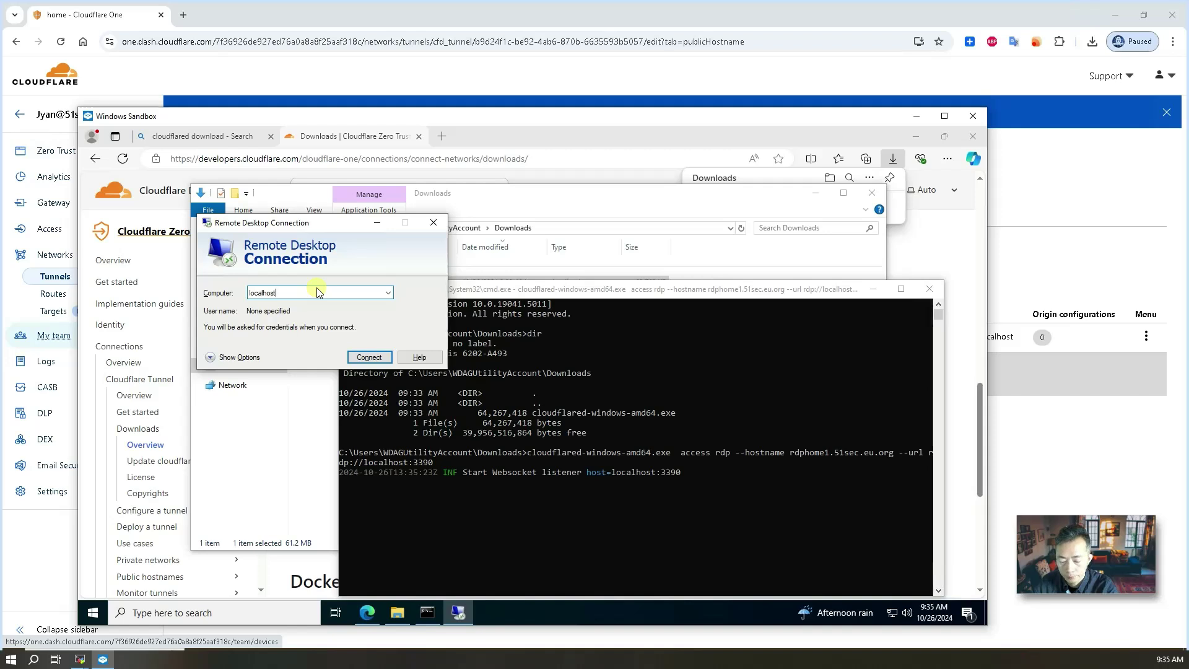
text(:3390)
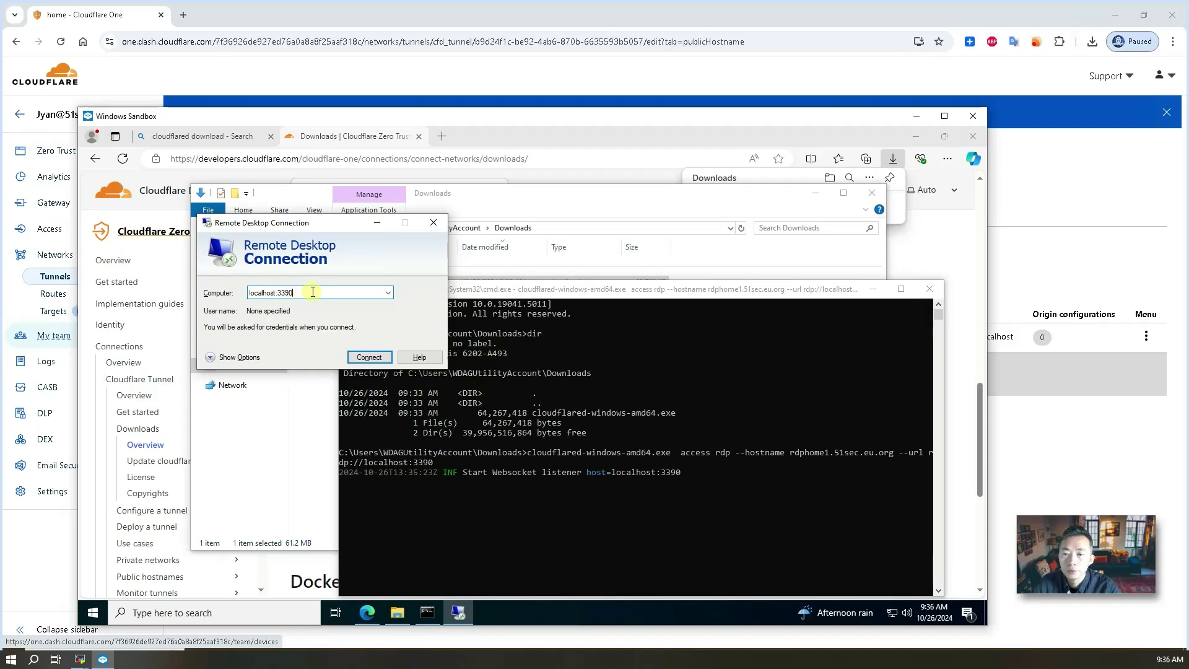
drag(313, 292, 251, 292)
click(370, 358)
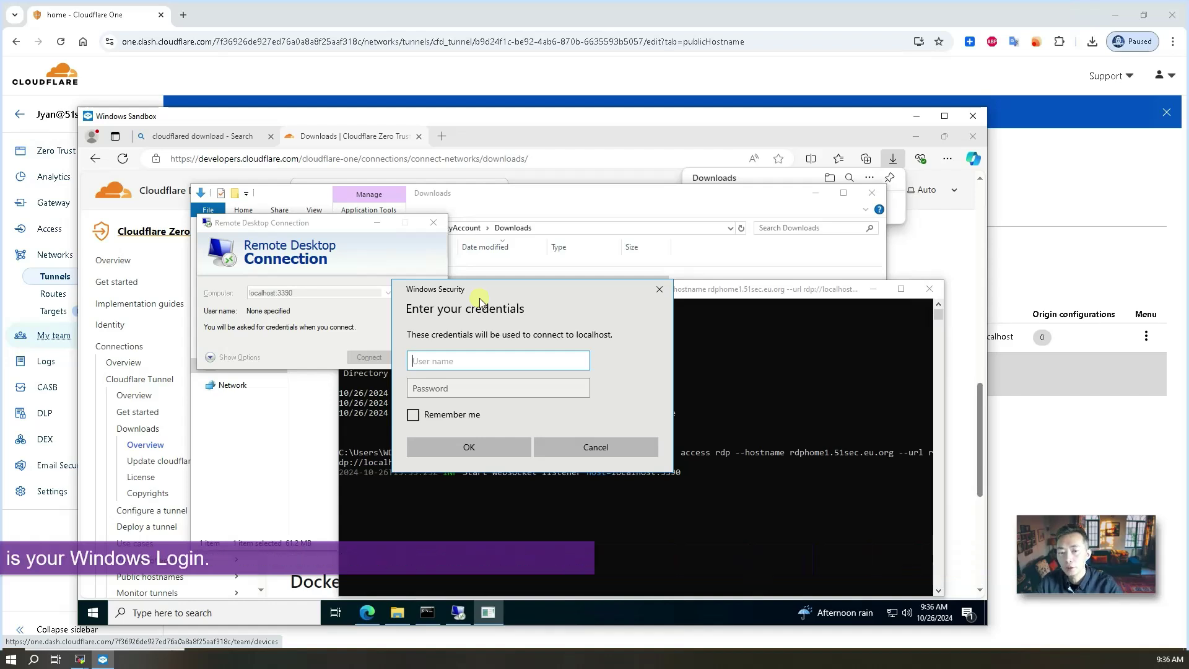
- Try signing in as admin with the Windows password, then return to the Cloudflare dashboard
text(admin)
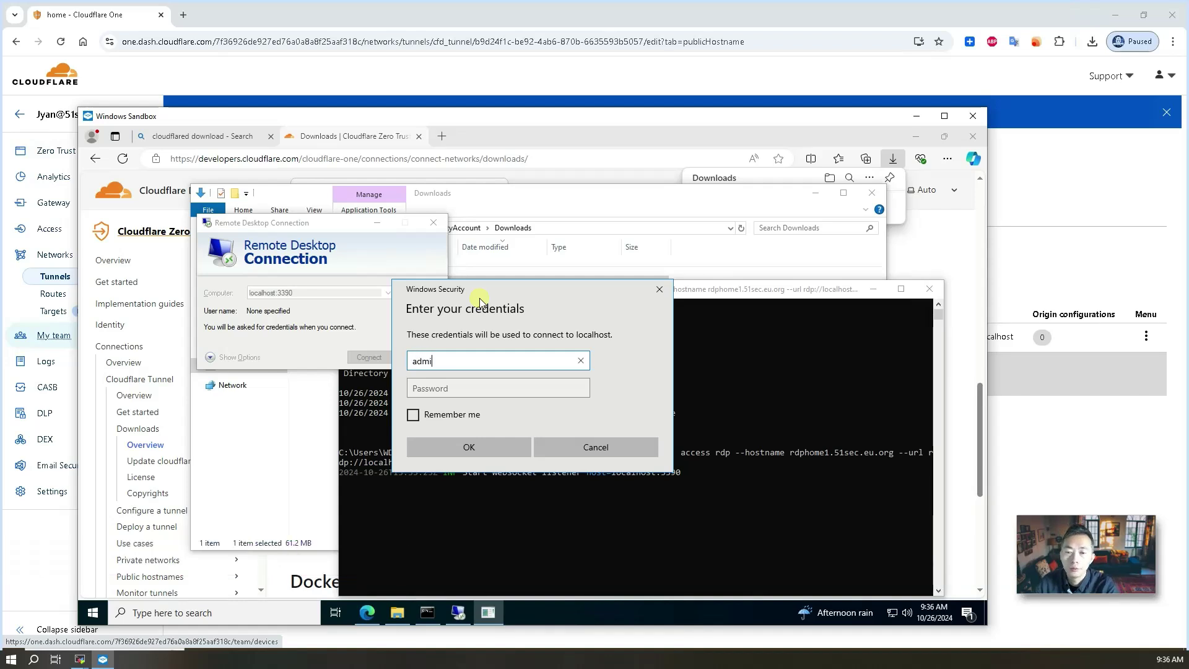
key(Tab)
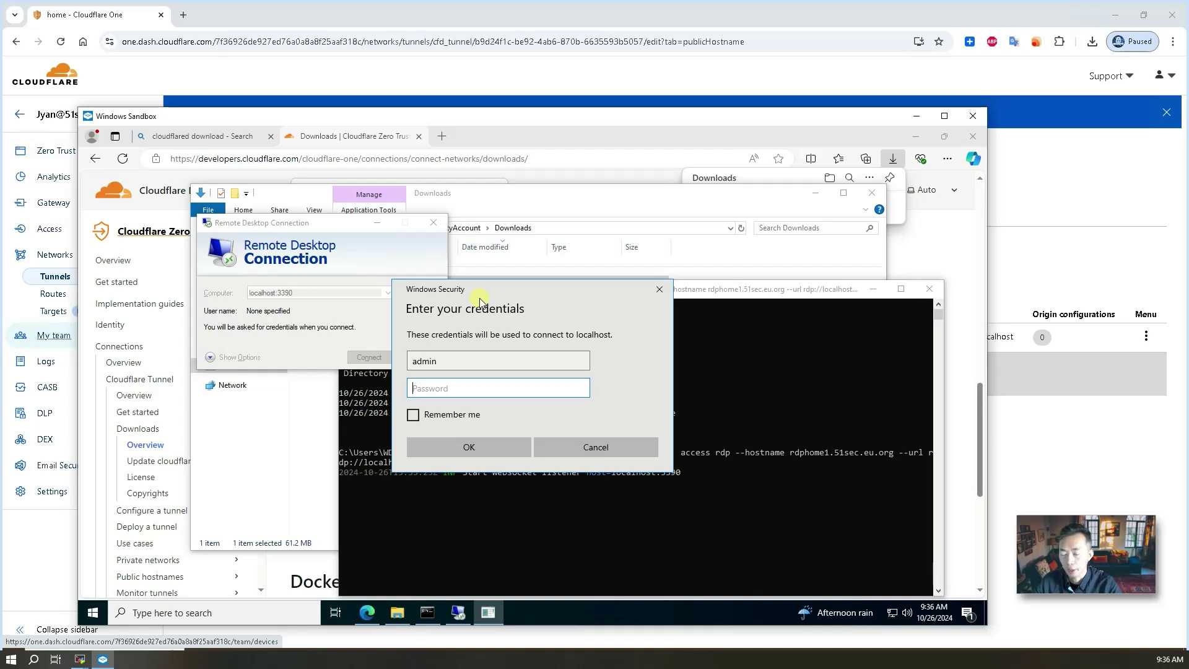
key(Return)
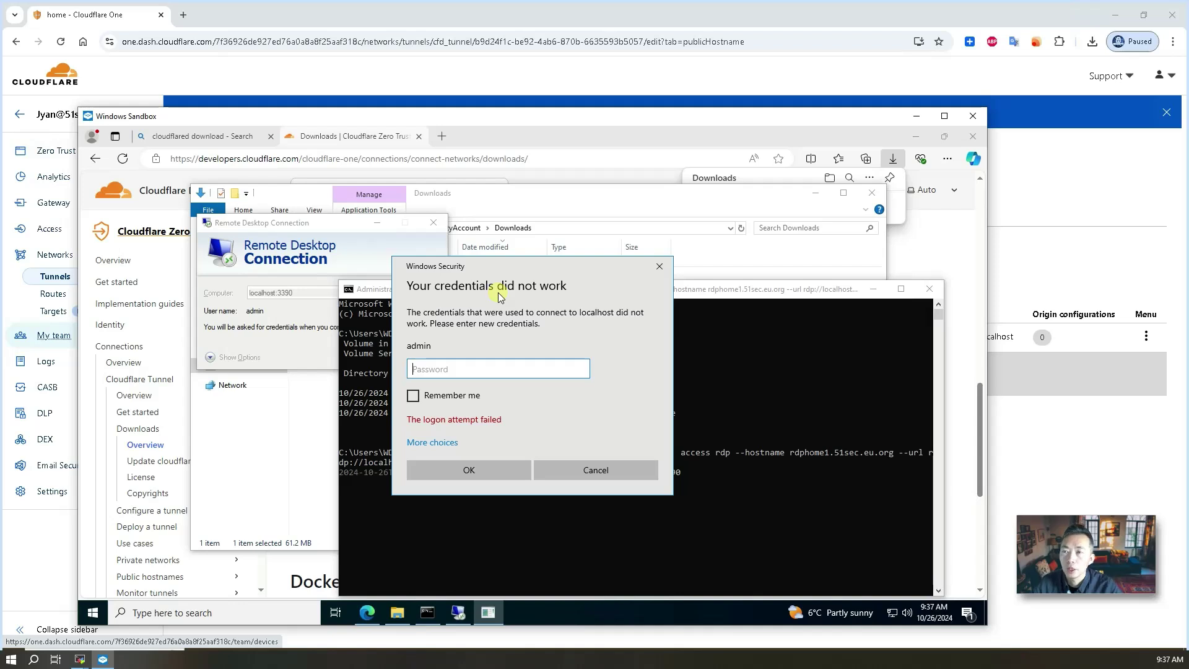
click(314, 87)
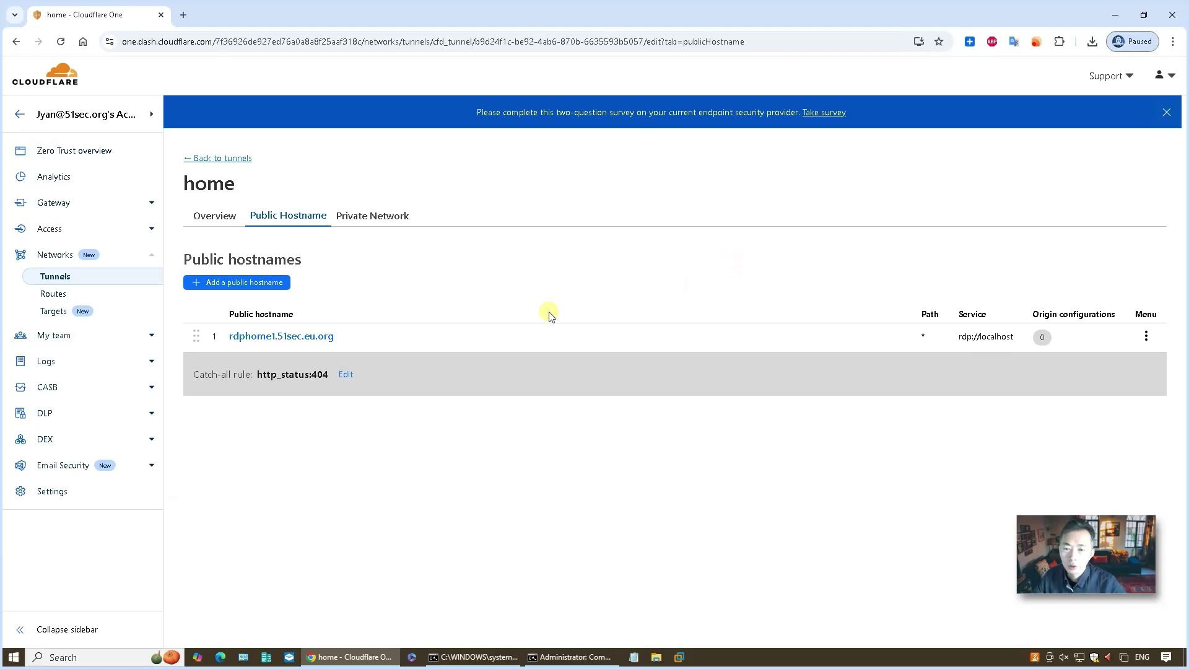
- Start adding a new self-hosted application under Access > Applications
click(101, 236)
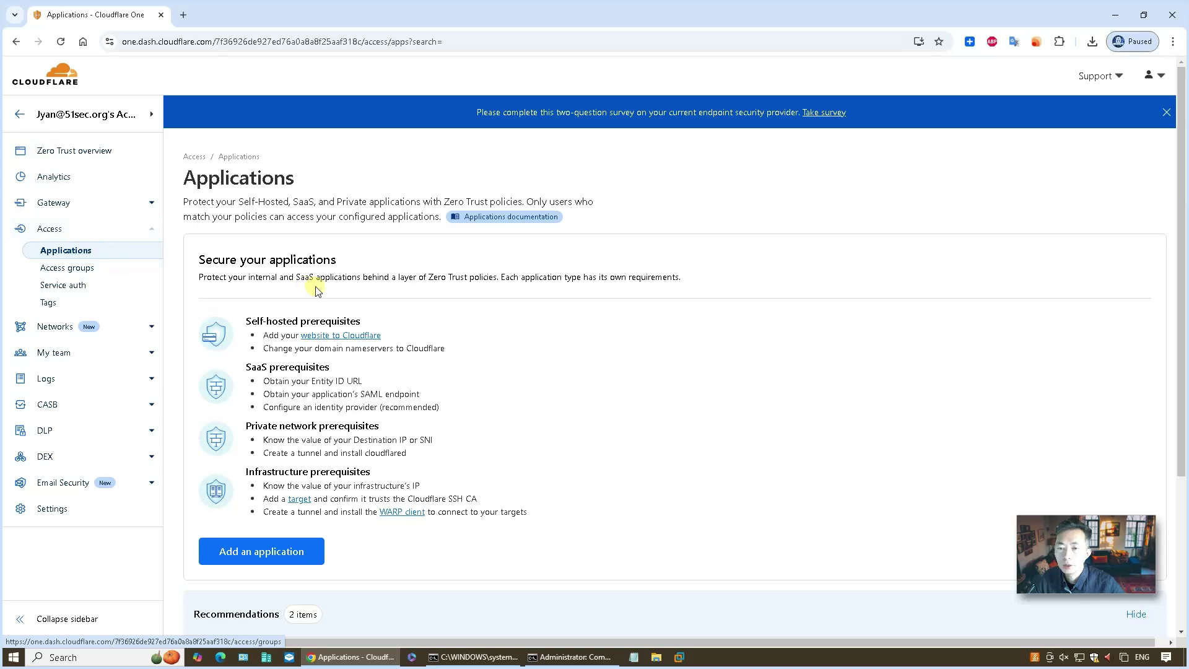
click(288, 551)
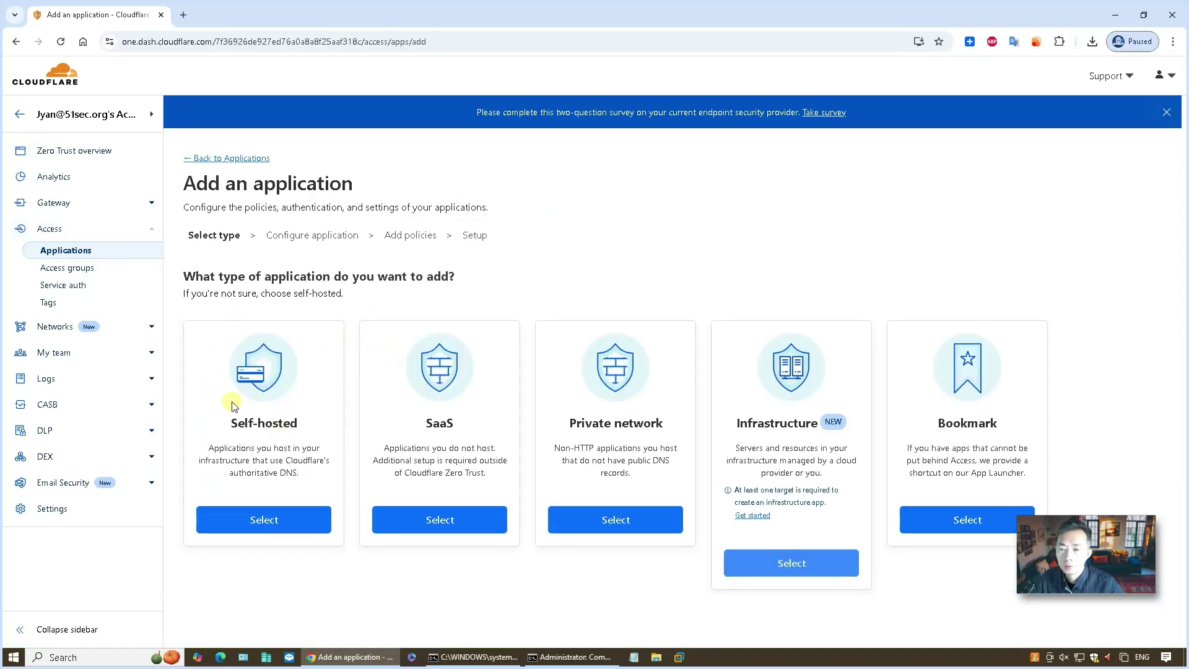
click(275, 520)
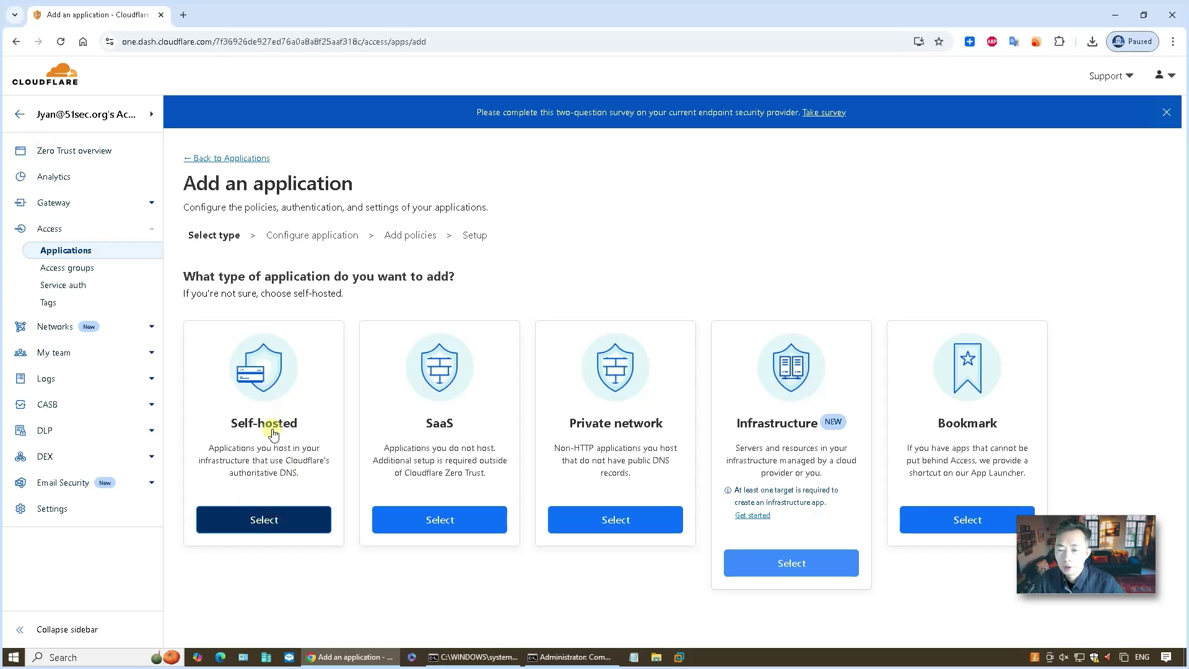
- Name the app rdphome1 with subdomain rdphome1 on domain 51sec.eu.org, and continue
click(305, 340)
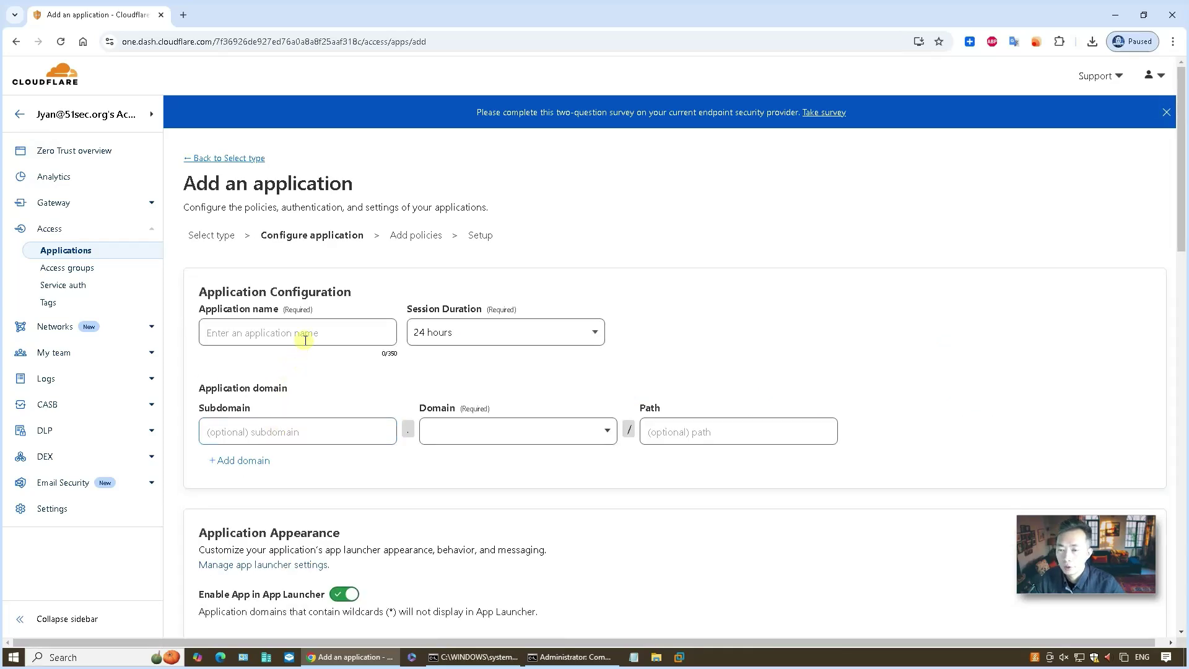
click(306, 340)
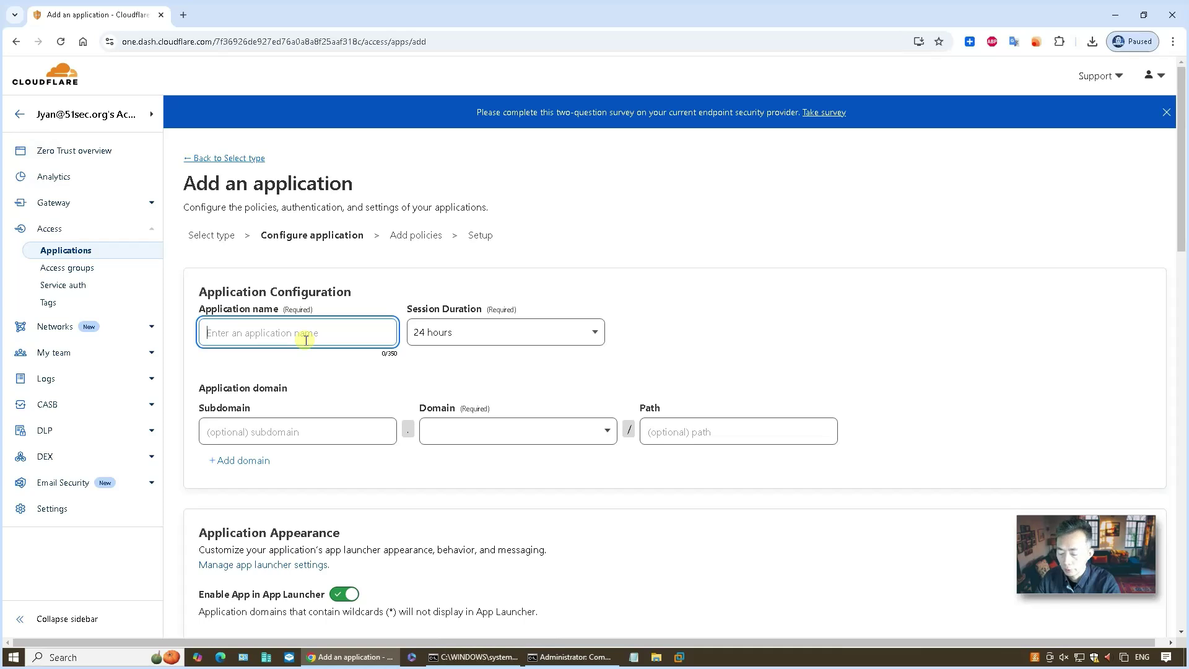
text(rdphome1)
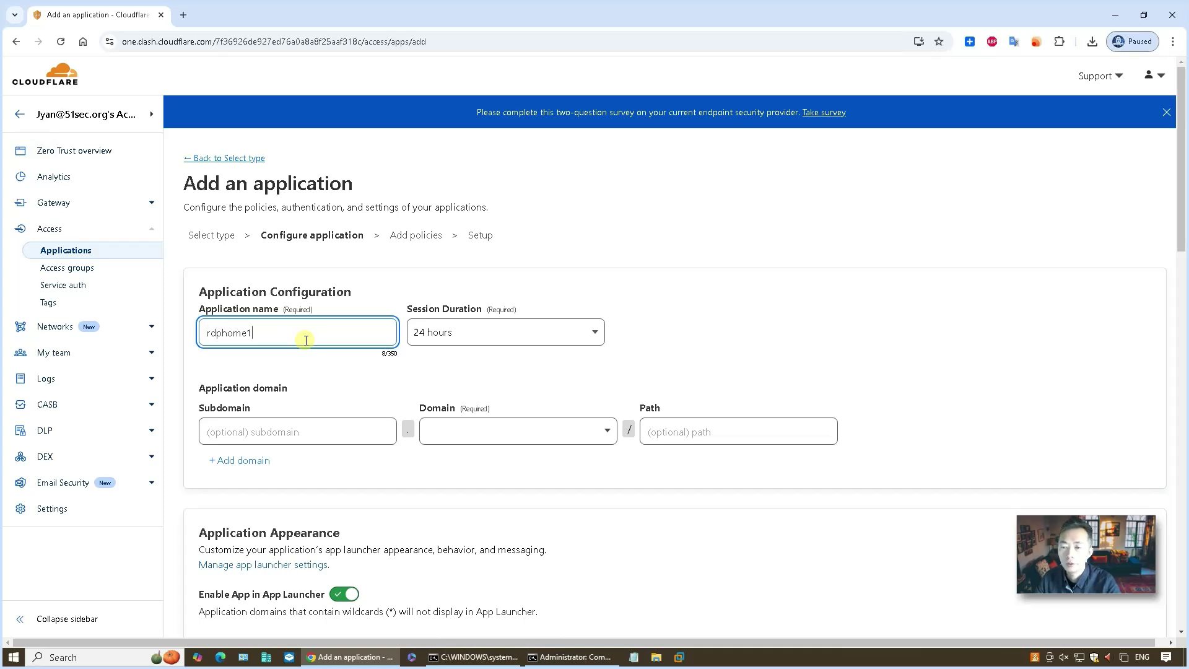
click(352, 428)
text(rd)
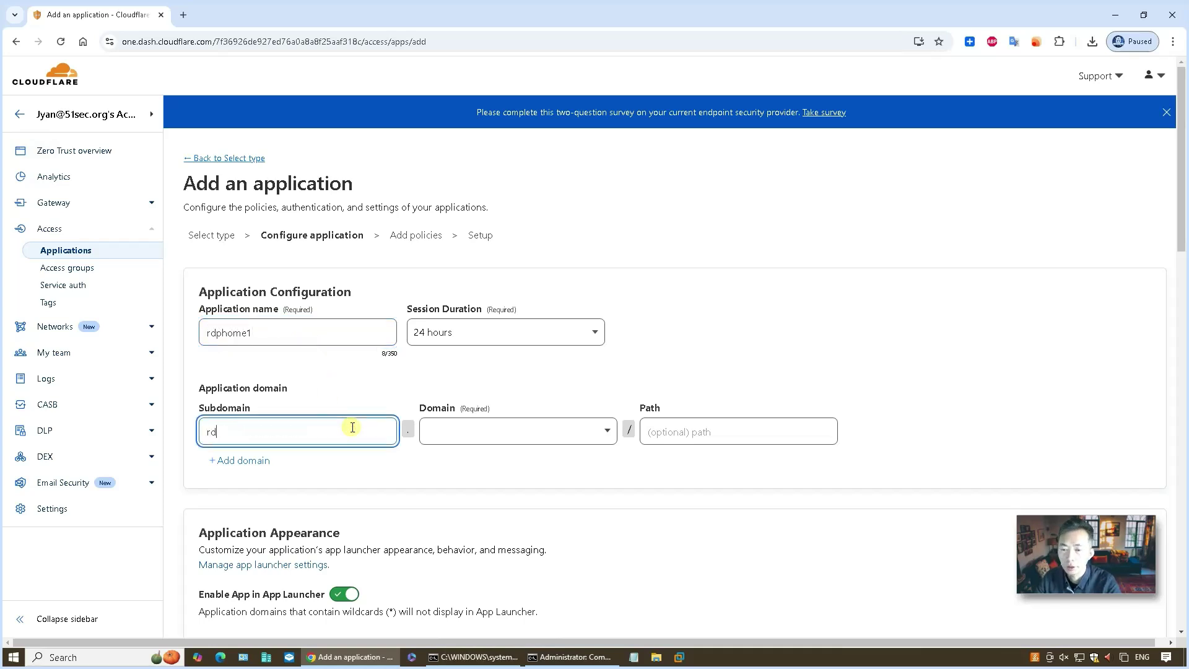
text(phome1)
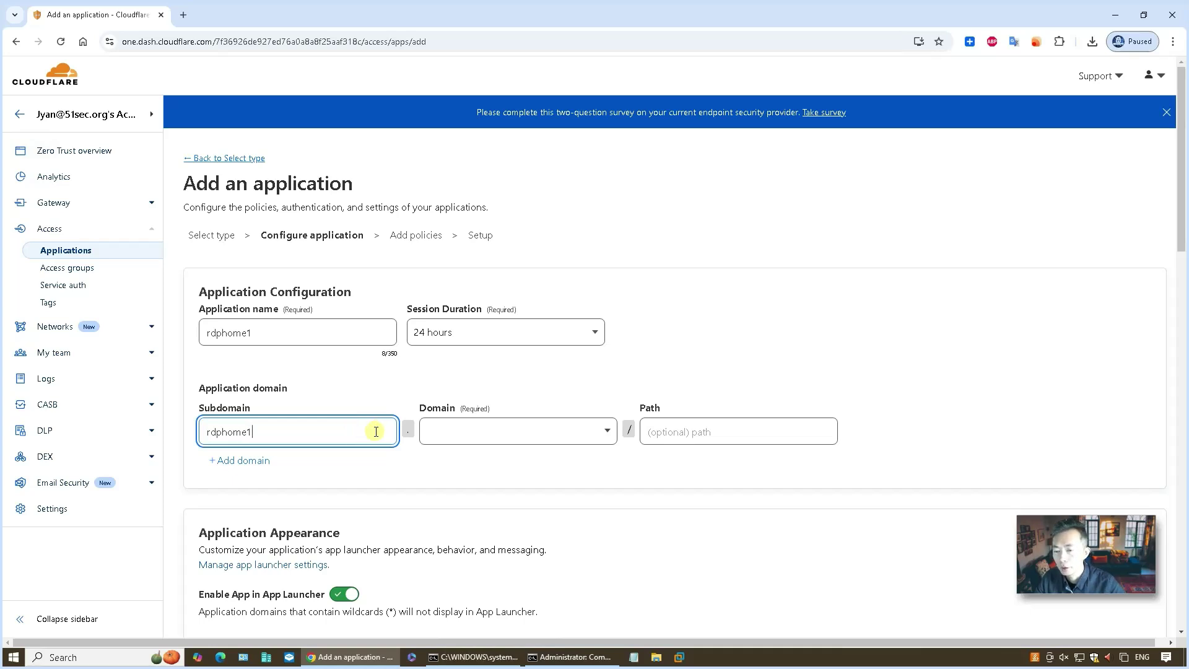
click(437, 435)
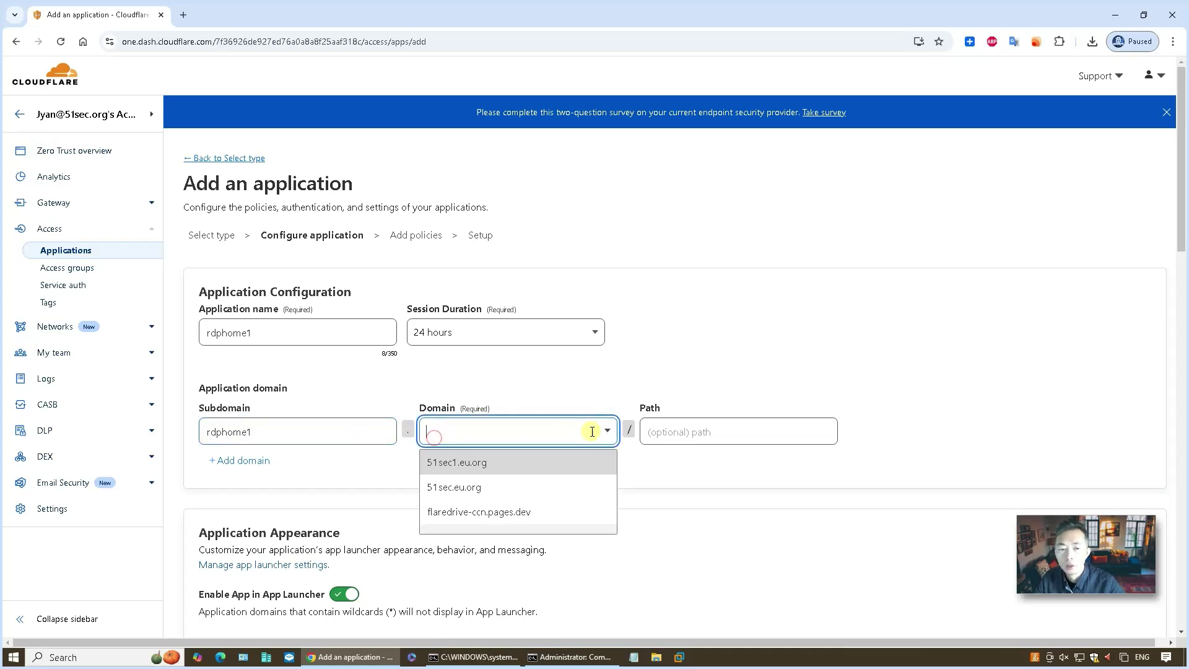
click(531, 489)
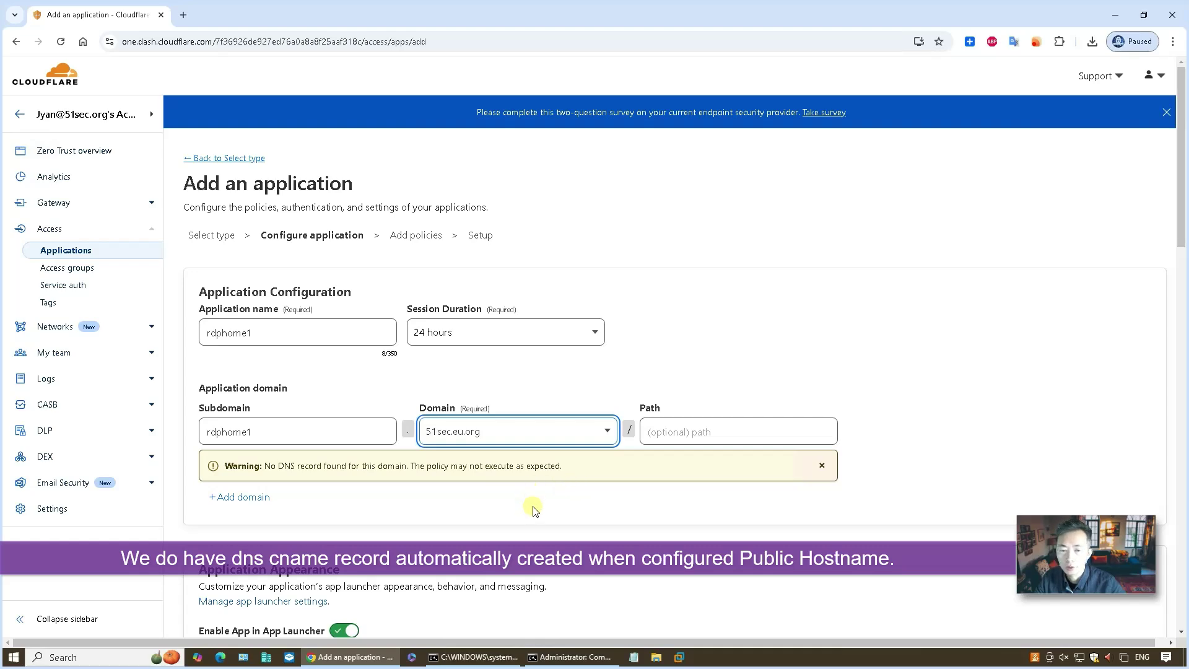
scroll(536, 510, down, 9)
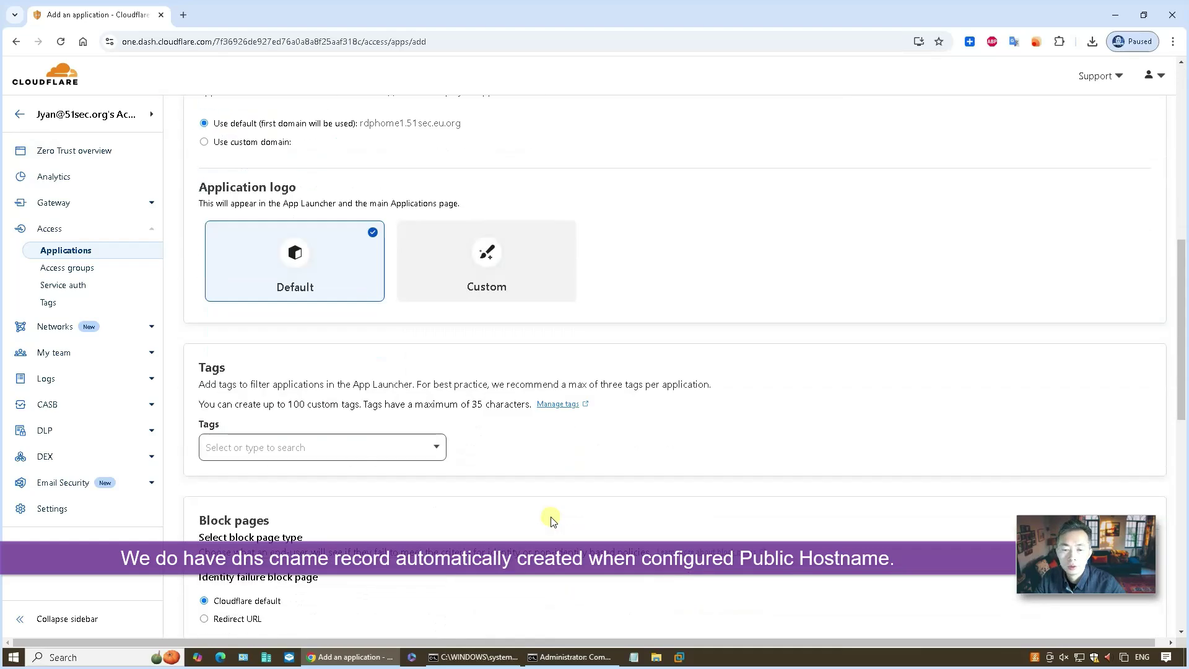
scroll(553, 520, down, 11)
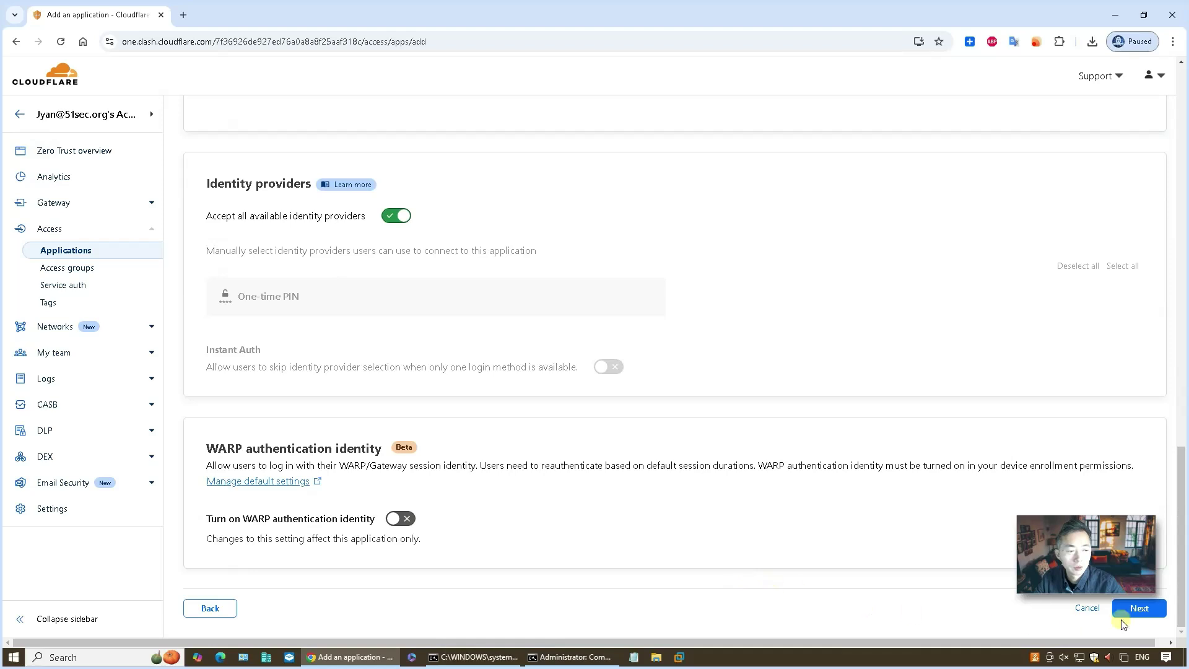
click(1131, 614)
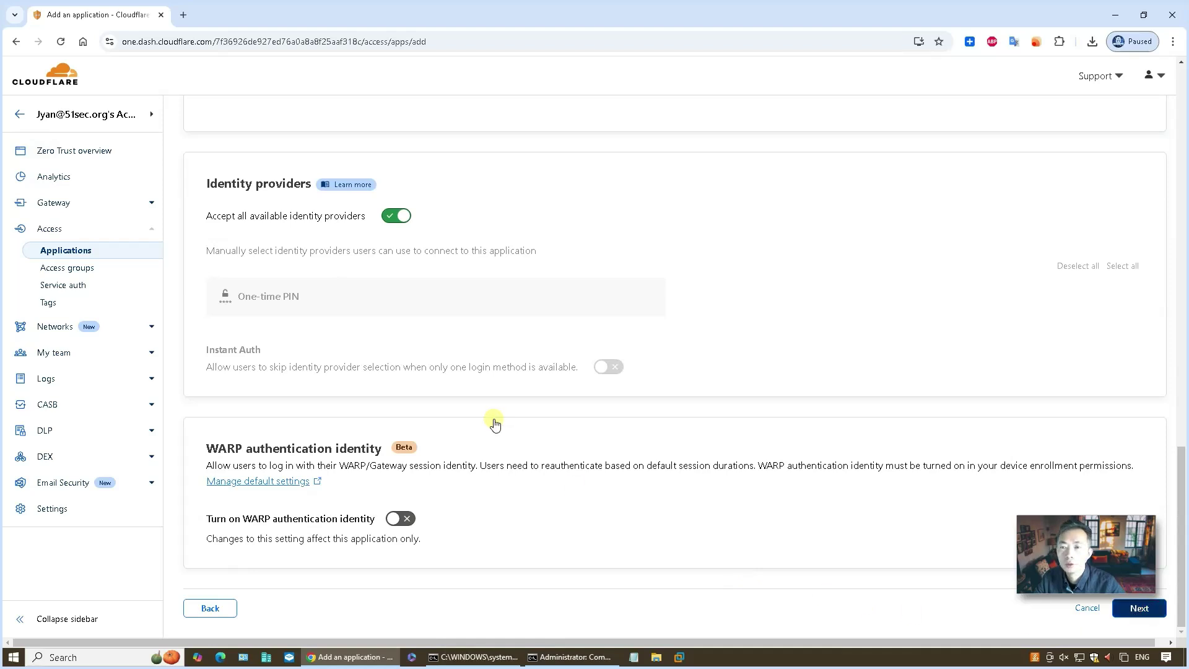
- Name the Access policy rdphome1-otp
click(305, 313)
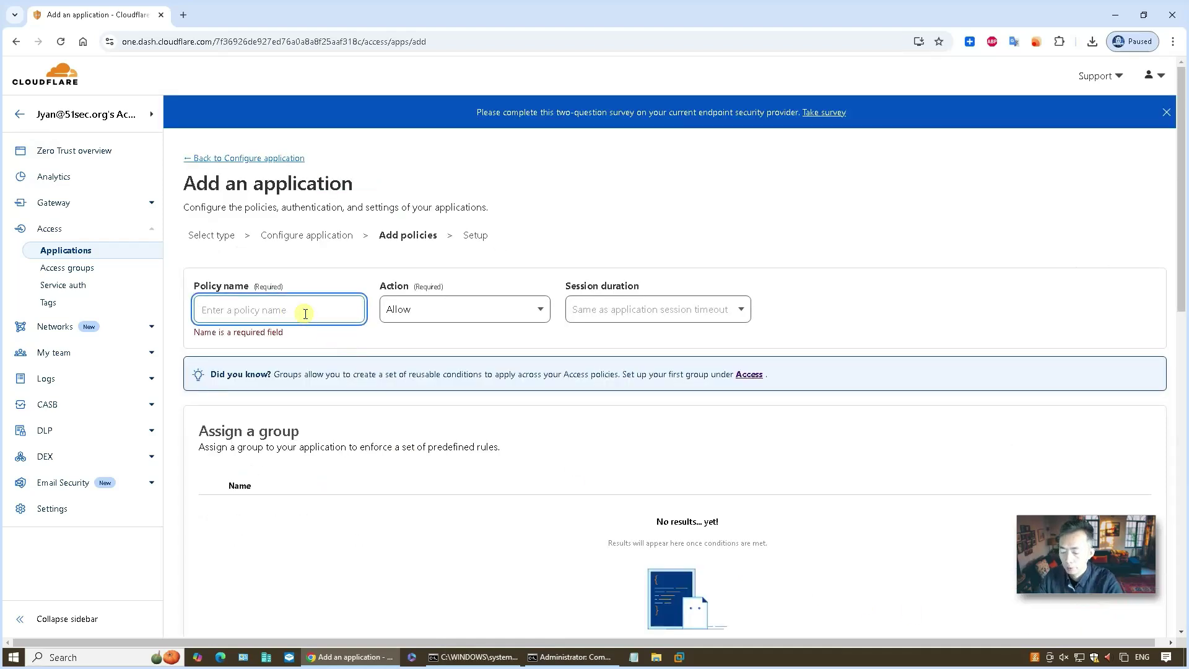
text(rdphome1-otp)
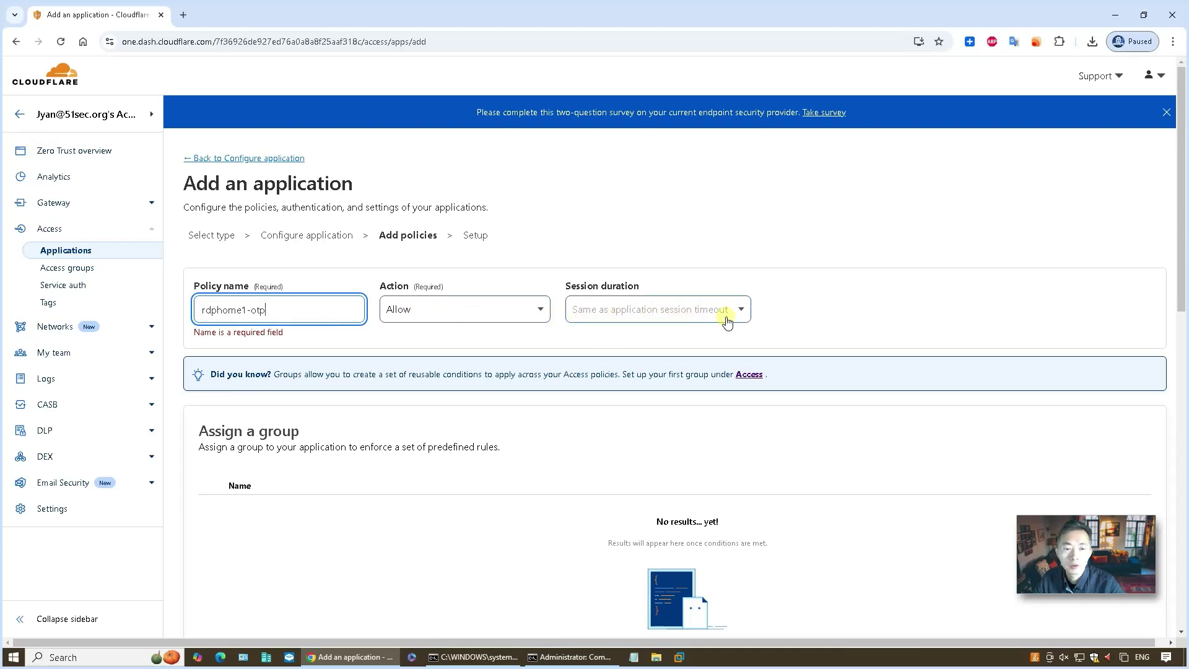
scroll(556, 406, down, 2)
scroll(556, 406, down, 6)
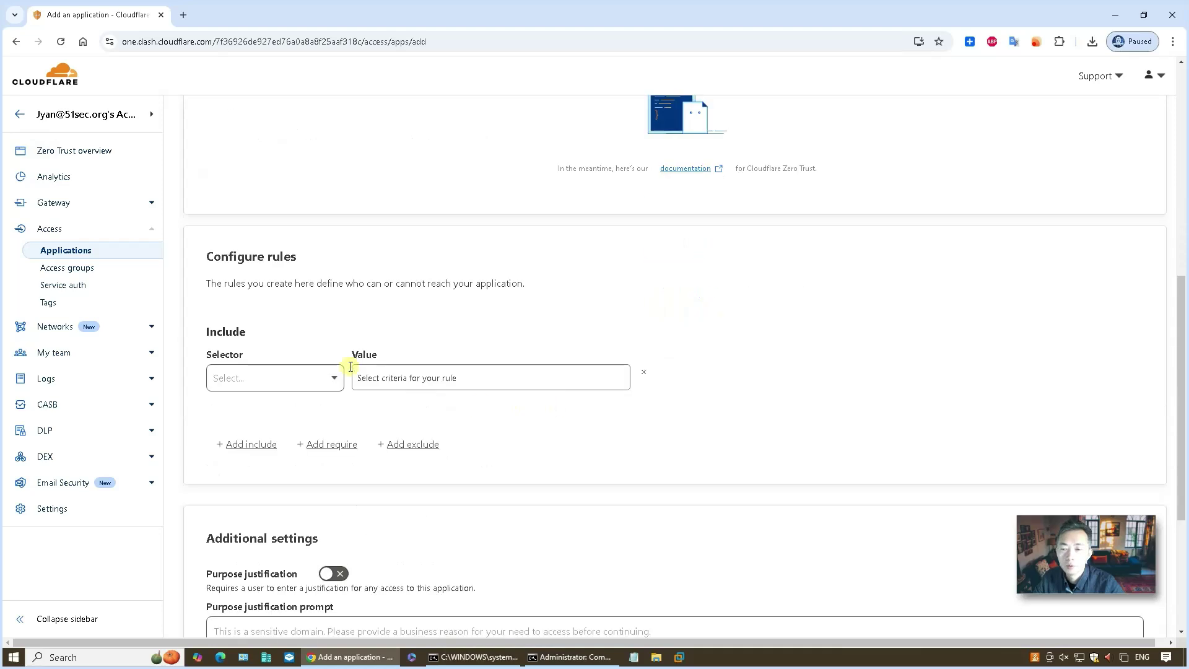
- Add an Include rule with selector Emails allowing only the user's email address
click(328, 378)
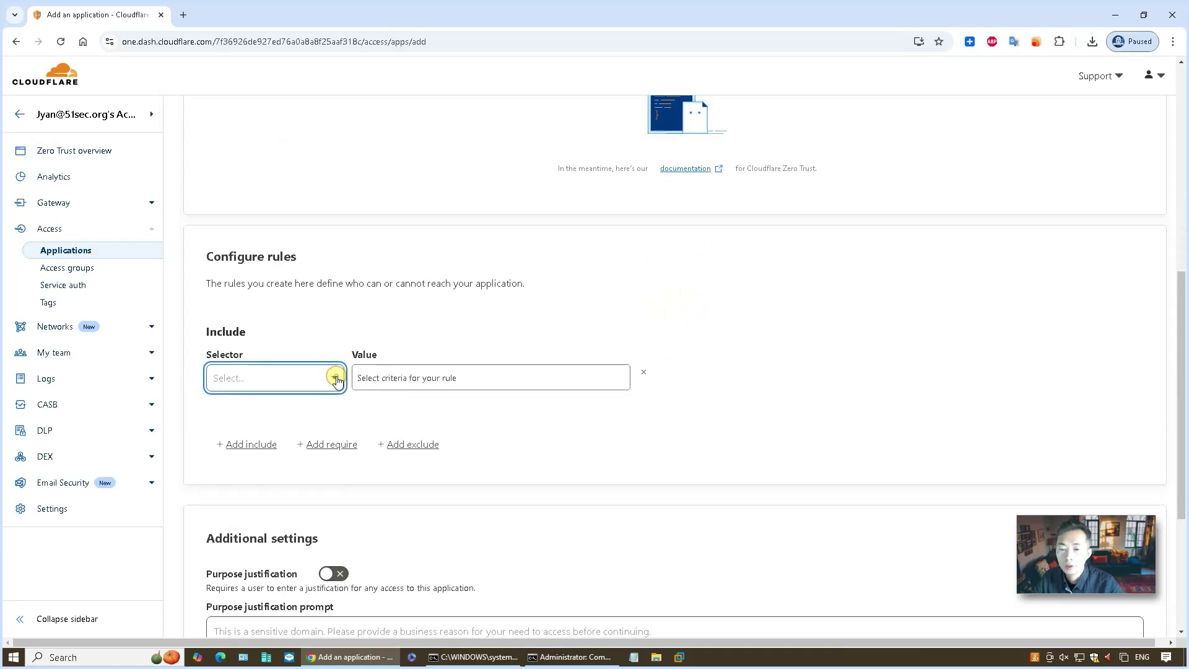
drag(340, 435, 252, 377)
click(398, 377)
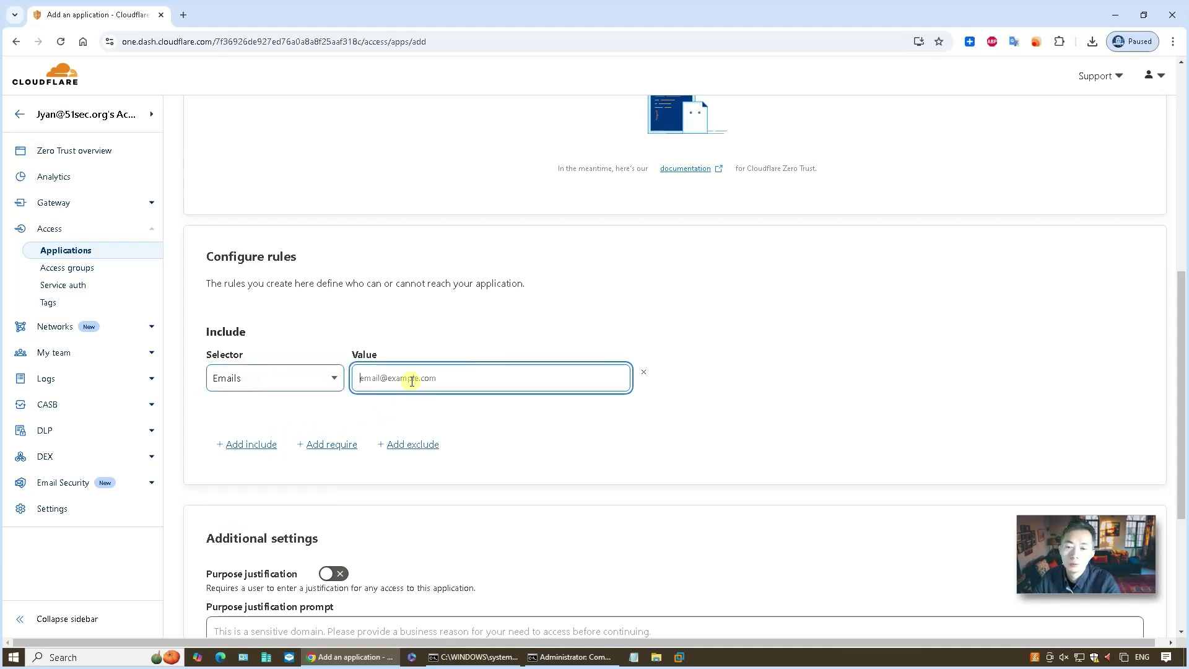
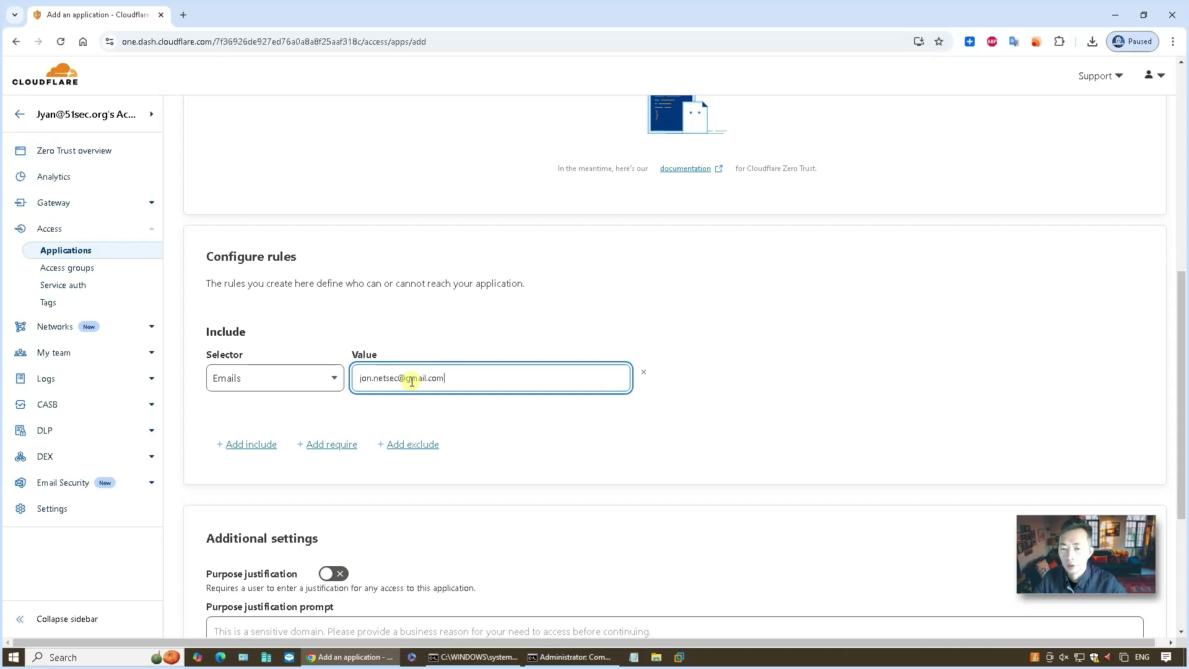
scroll(342, 337, up, 1)
scroll(342, 338, up, 7)
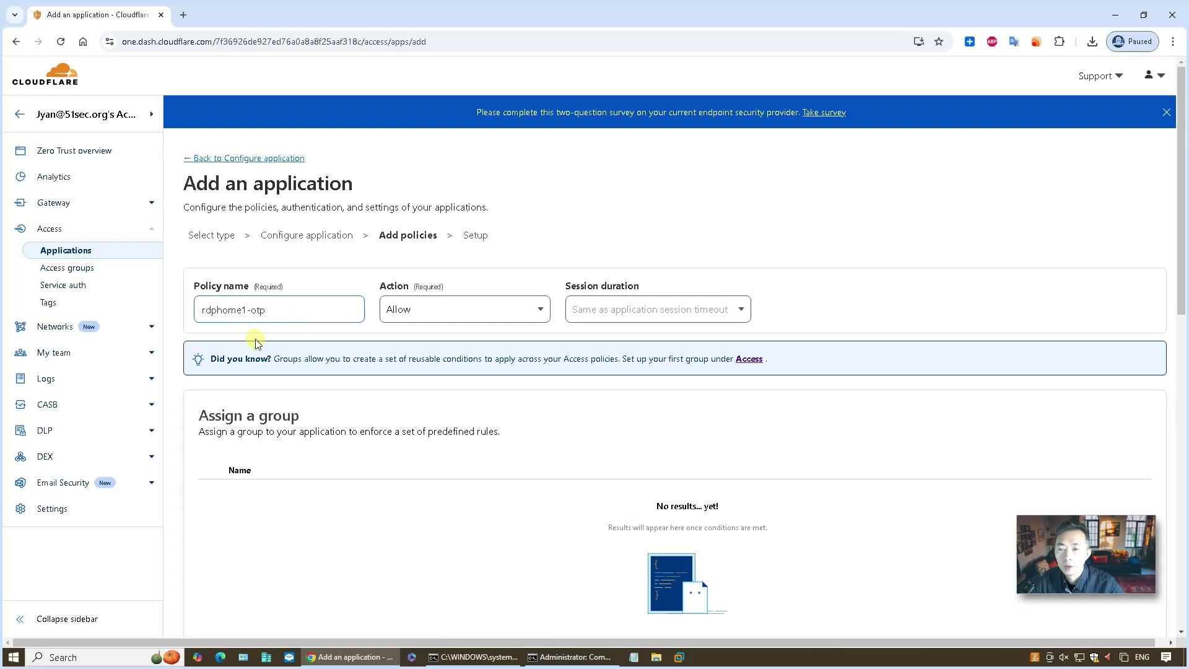
scroll(387, 446, down, 5)
scroll(442, 481, down, 4)
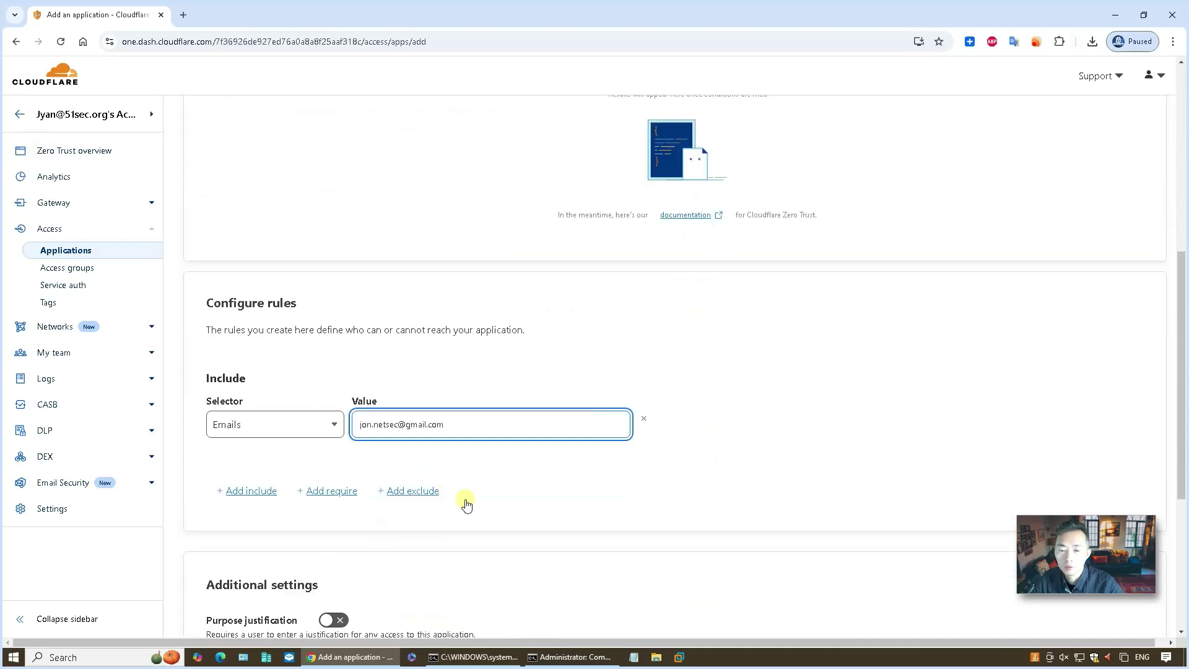
scroll(470, 507, down, 3)
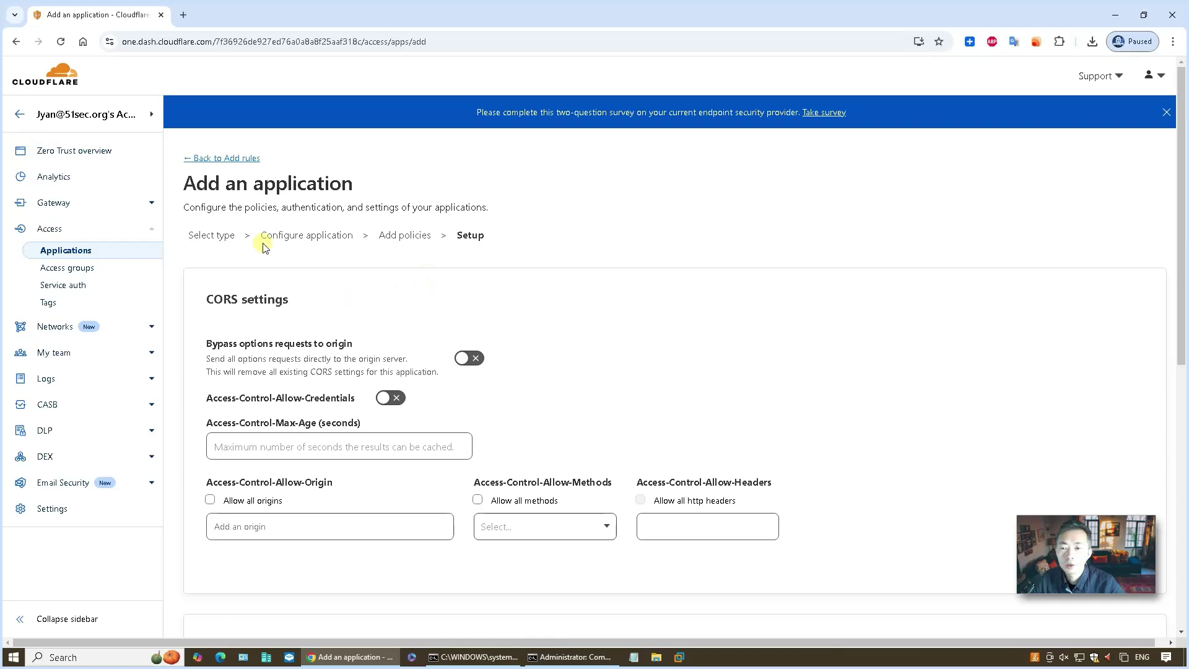
- Save the rdphome1 application with the default Setup settings
scroll(544, 563, down, 8)
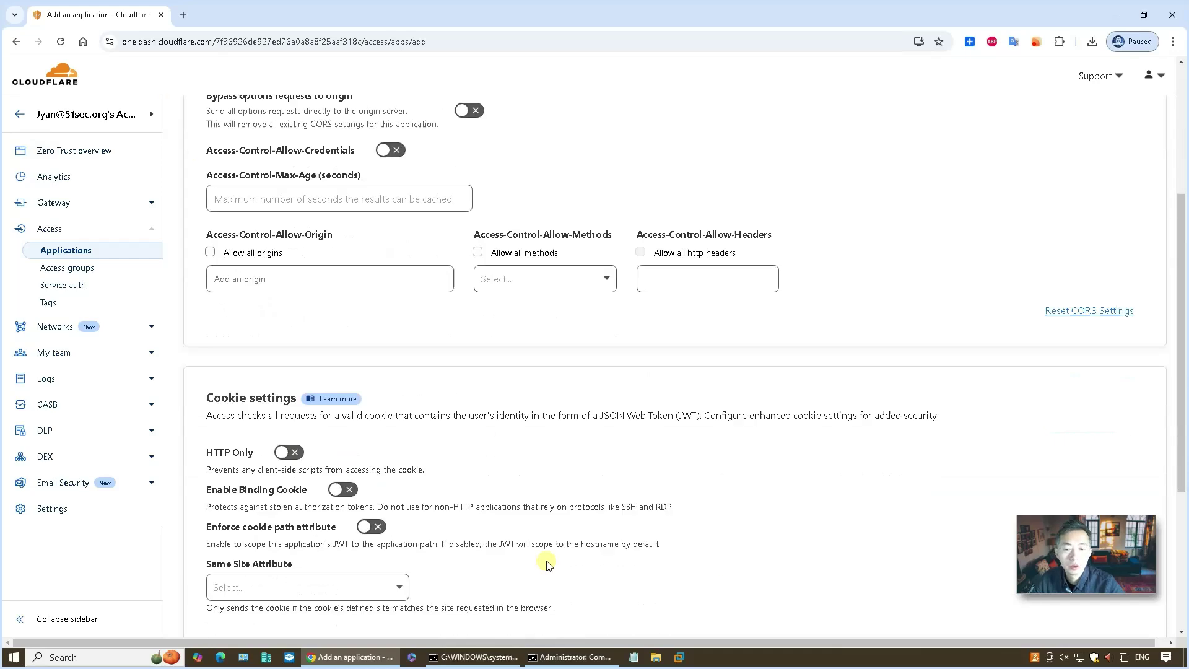
key(Return)
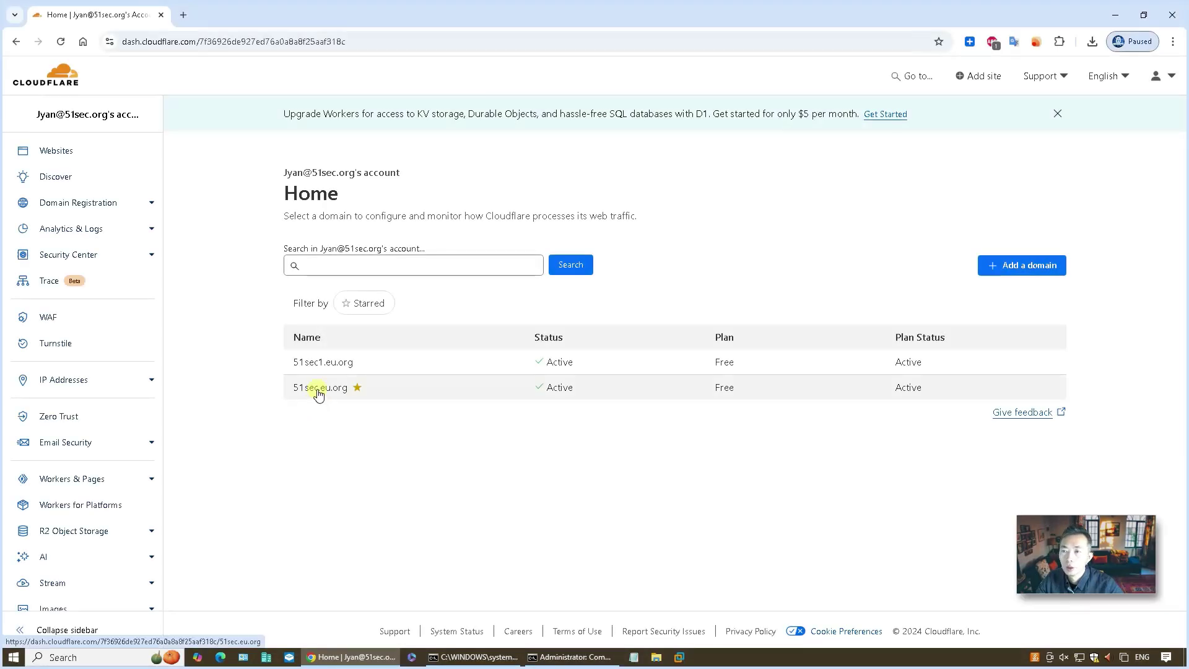
- Open the 51sec.eu.org DNS records and search for rdphome1
click(318, 389)
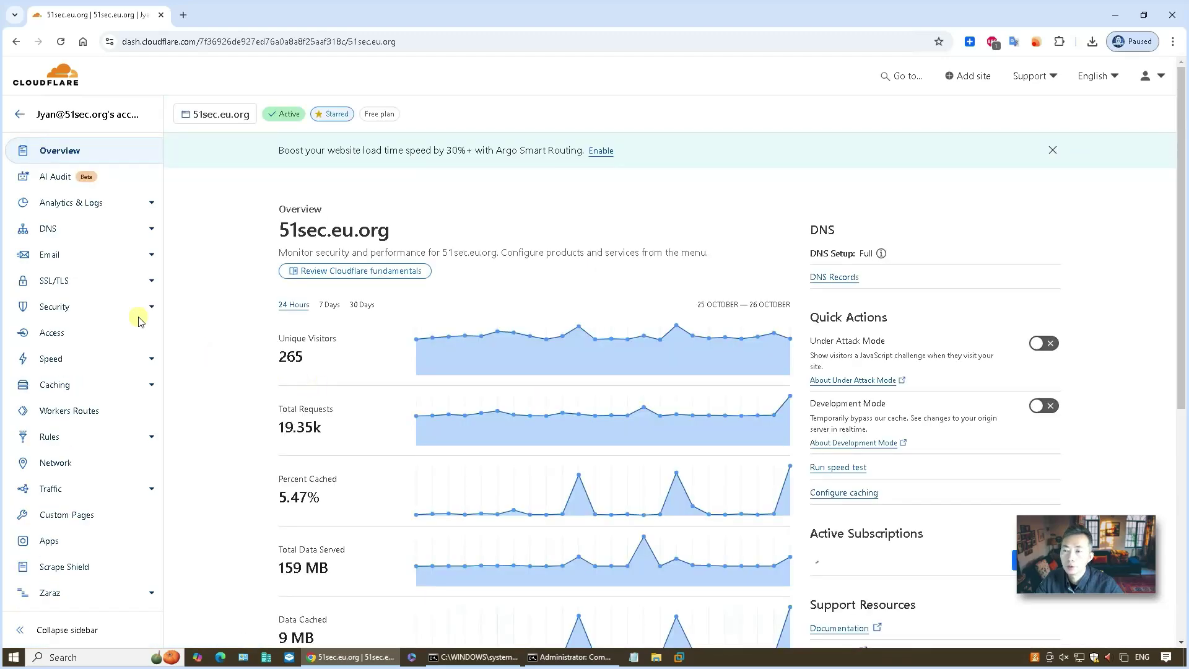
click(54, 229)
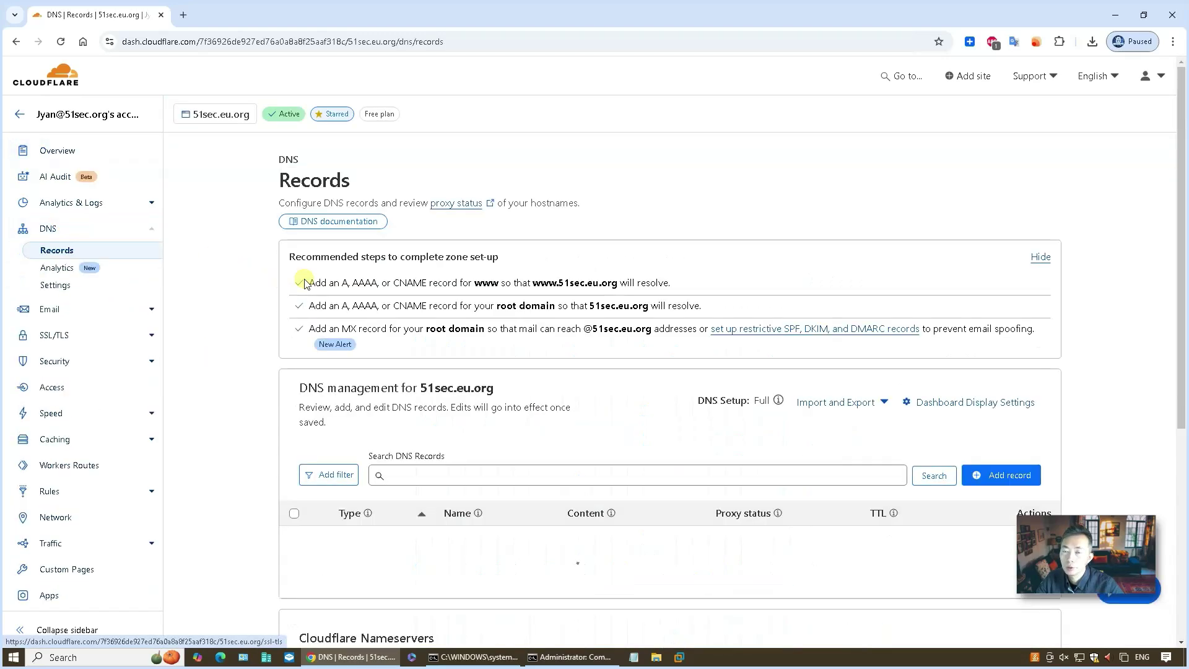
click(444, 475)
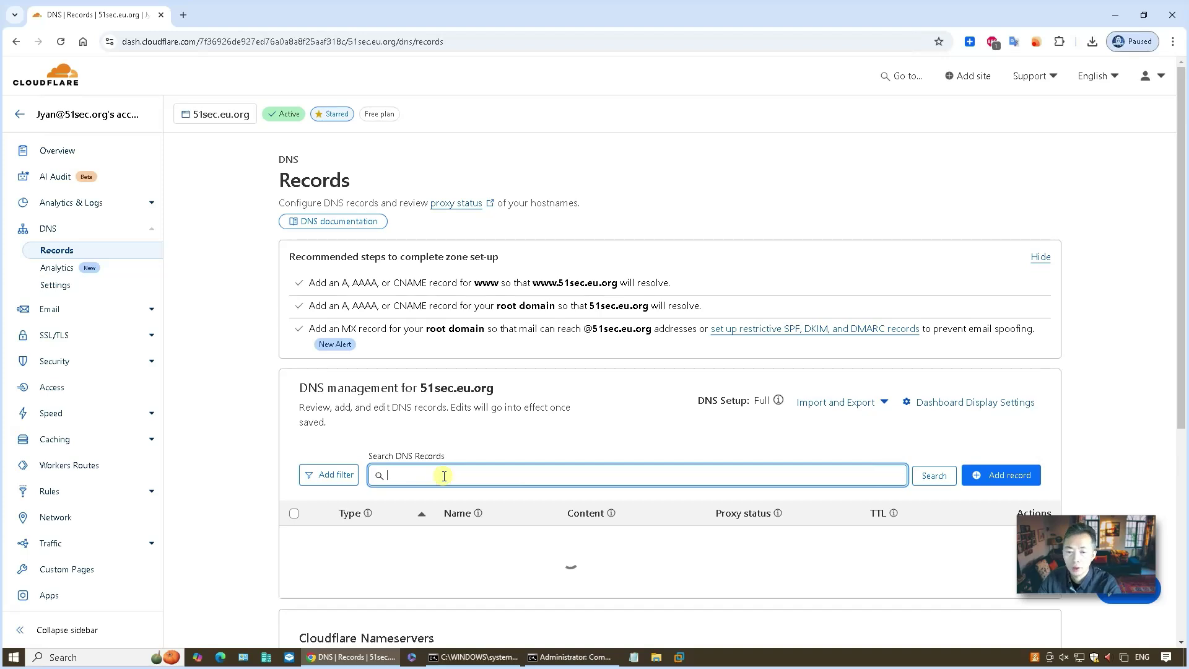
text(rdpho)
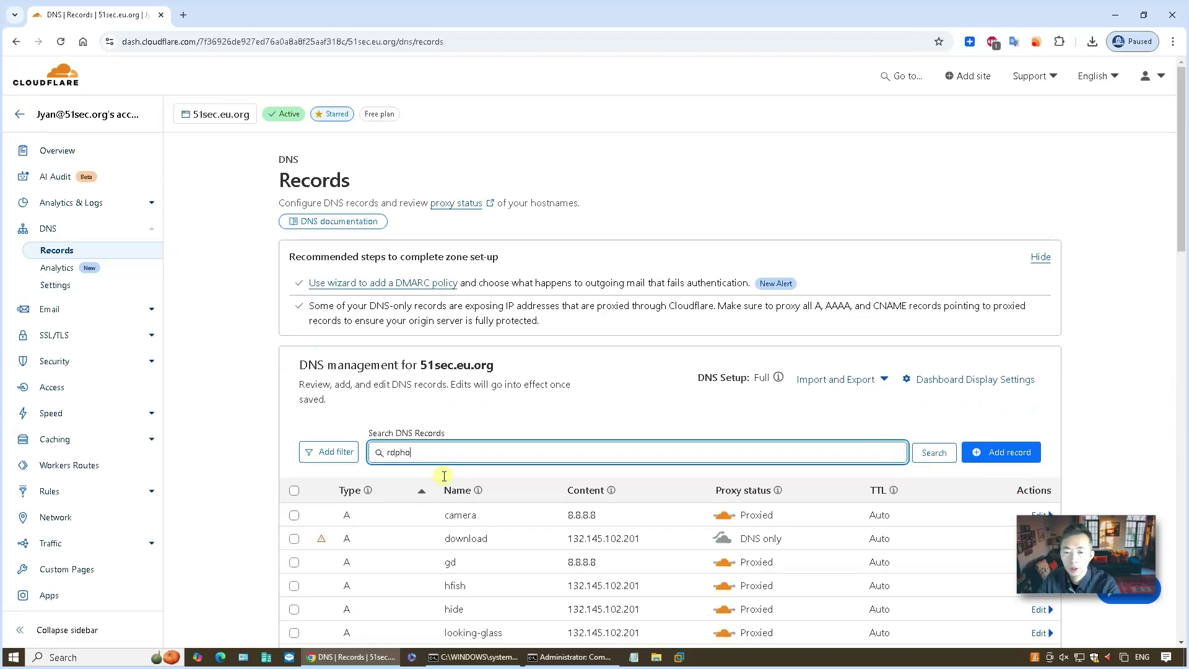
text(me1)
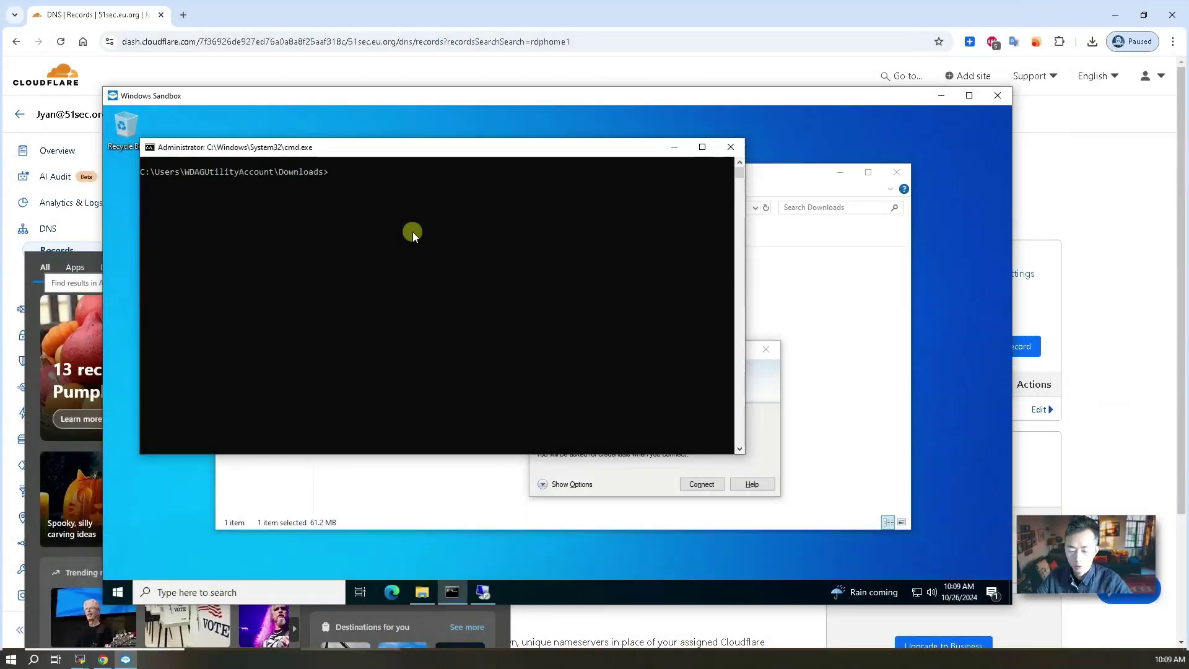
- Run cloudflared access rdp for rdphome1.51sec.eu.org on localhost:3390 and connect Remote Desktop to it
text(cloudflared-windows-amd64.exe access rdp --hostname rdphome1.51sec.eu.org --url rdp://localhost:3390)
key(Return)
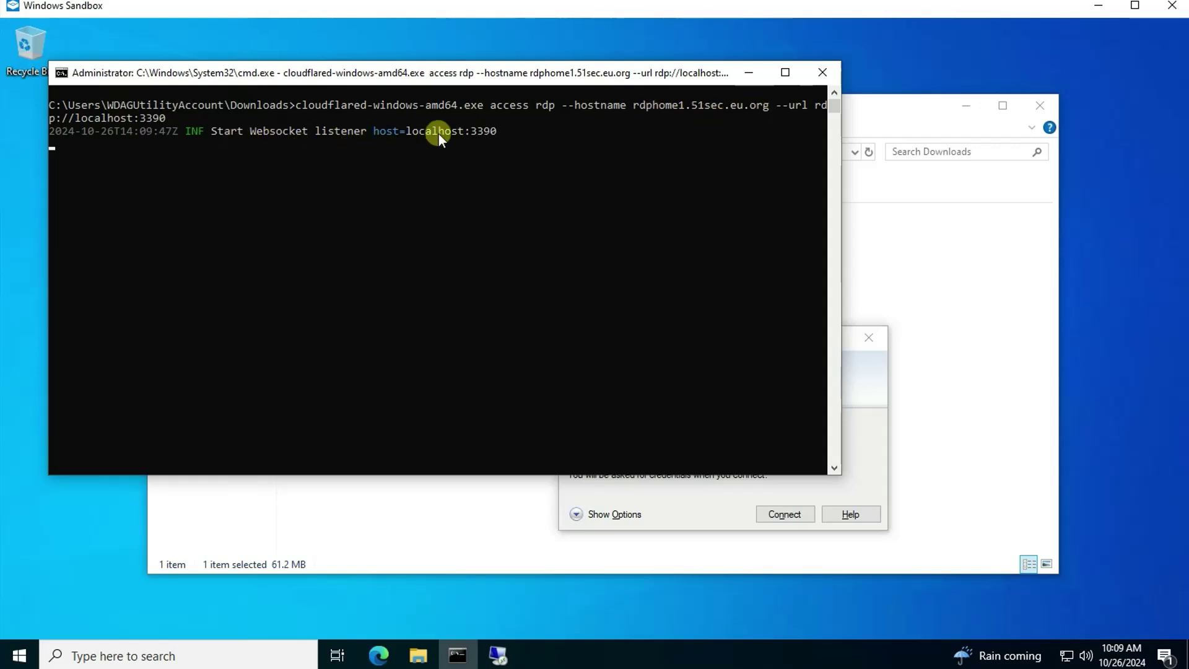
drag(408, 131, 492, 132)
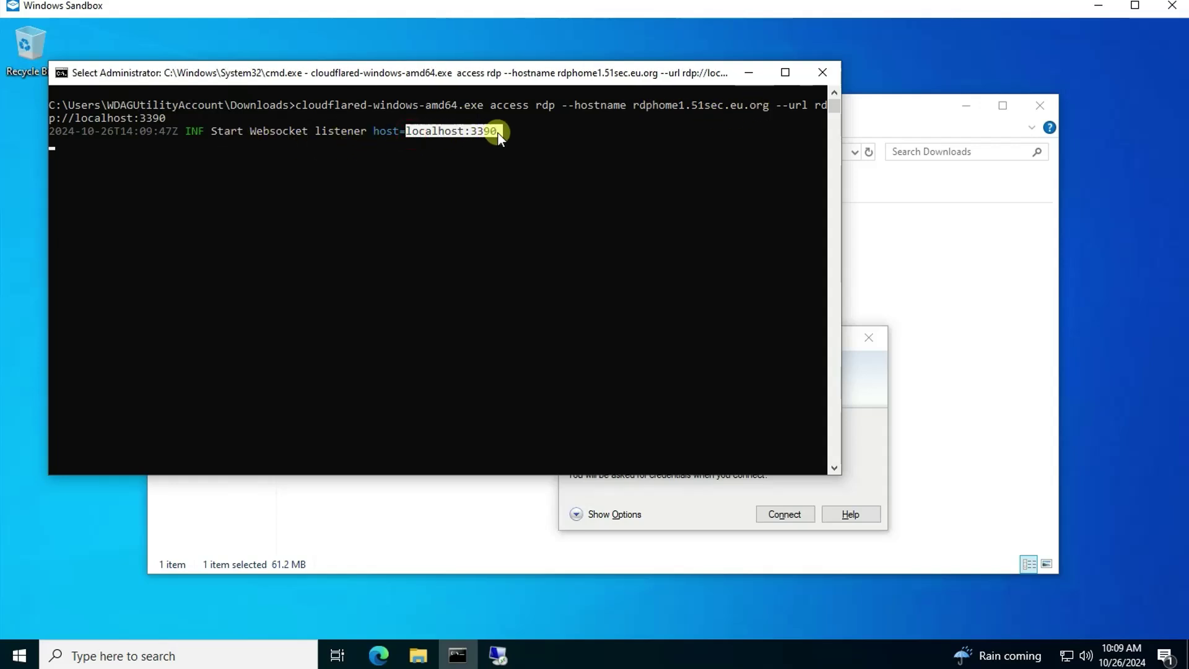
click(865, 435)
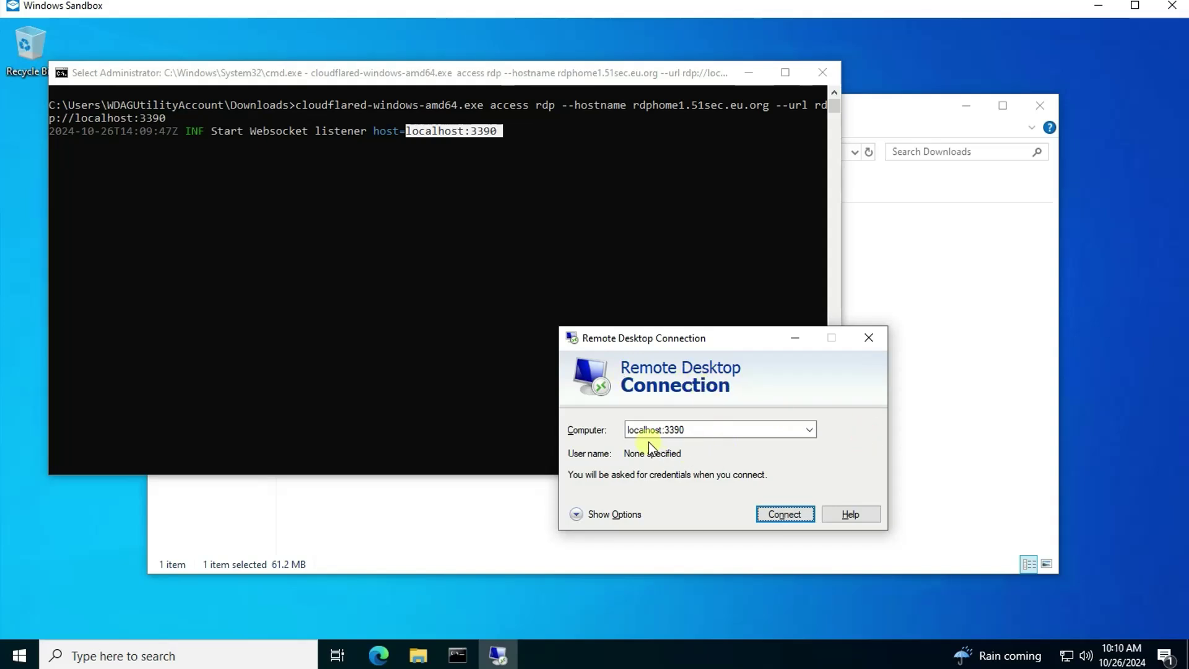
click(787, 515)
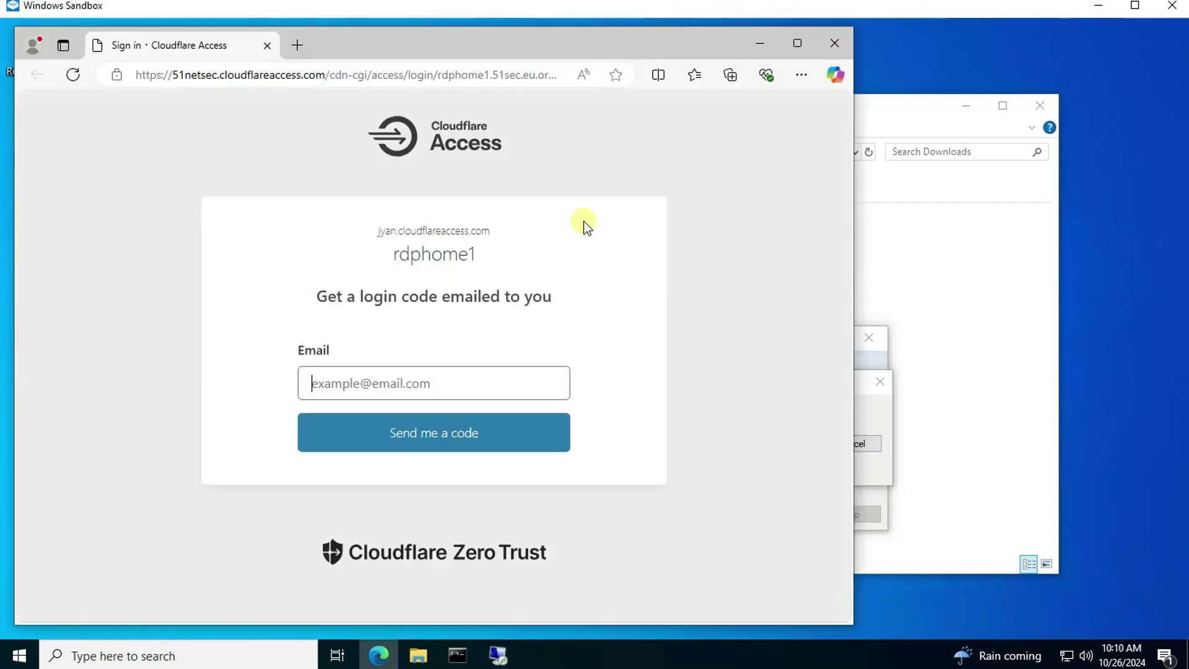
- Enter the allowed email address on the Cloudflare Access page and request a login code
click(752, 45)
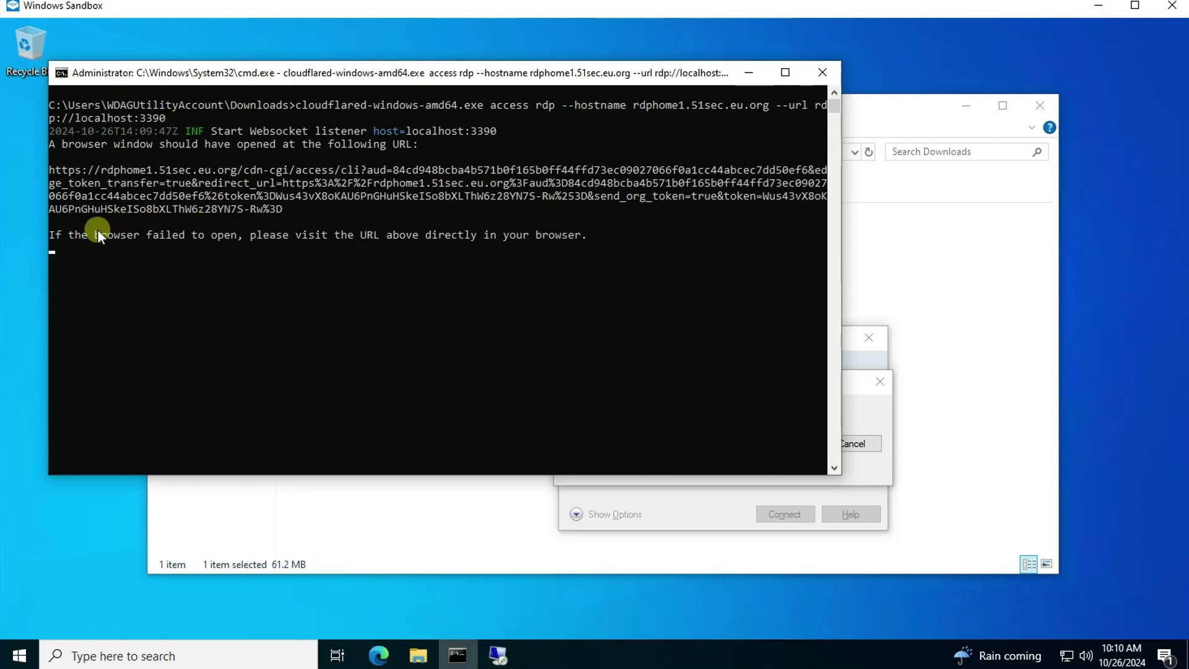
click(929, 274)
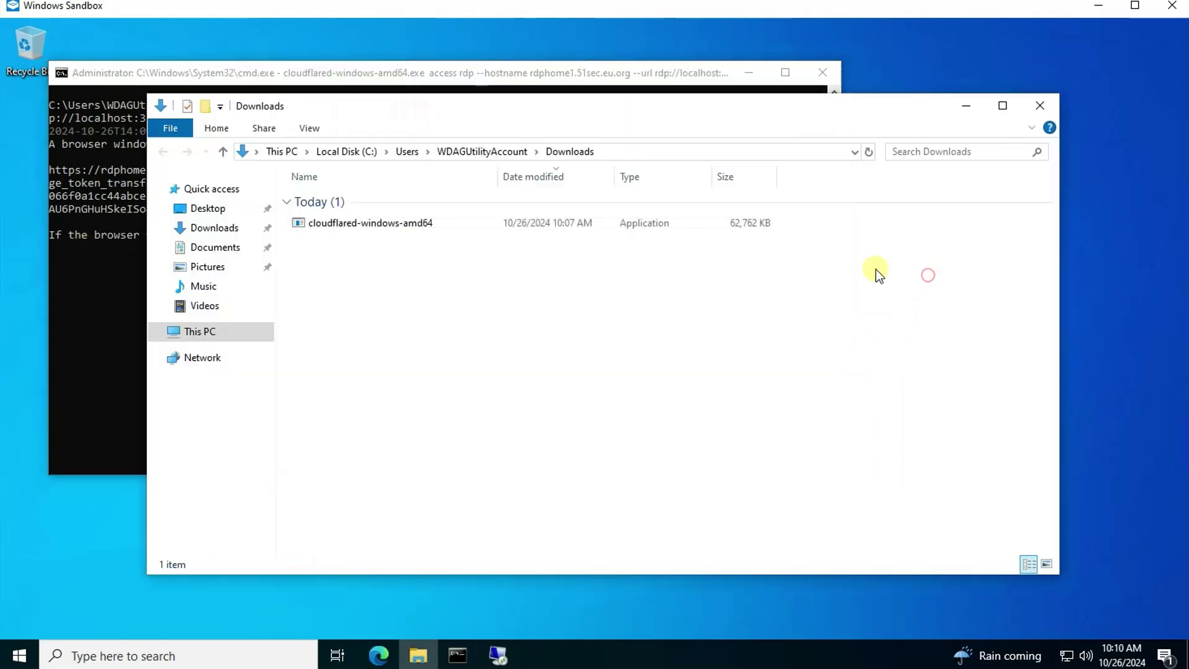
click(379, 656)
click(424, 376)
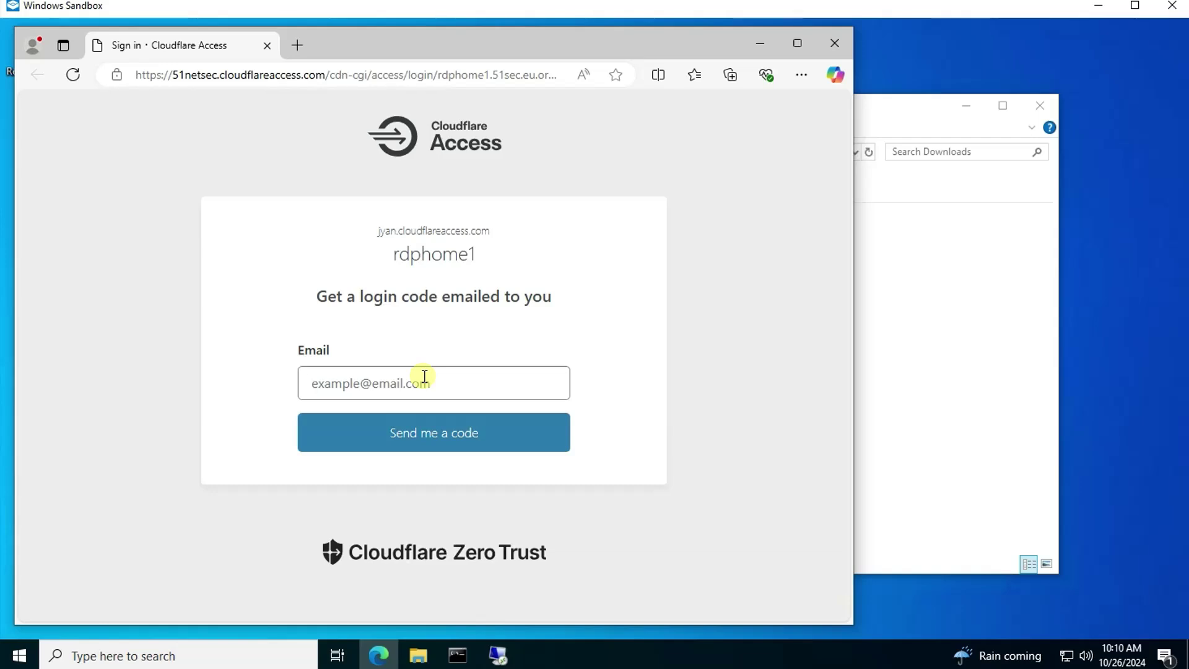
key(ctrl+v)
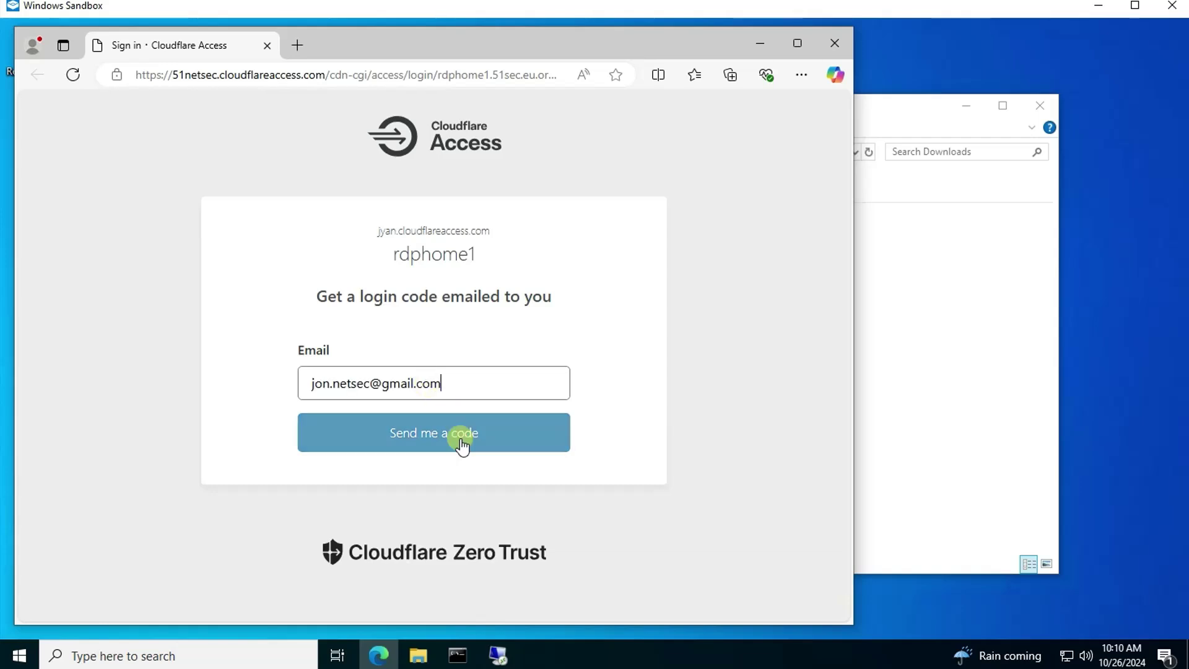
click(467, 449)
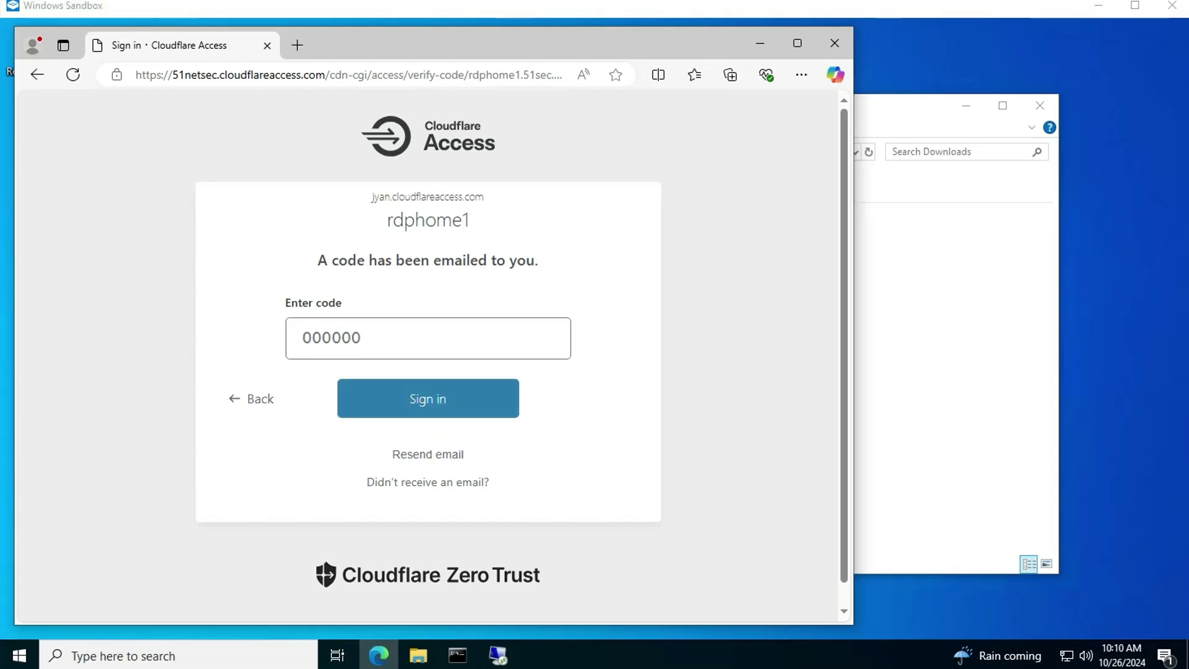
- Copy the one-time code from the email and sign in with it
key(alt+Tab)
drag(429, 69, 983, 49)
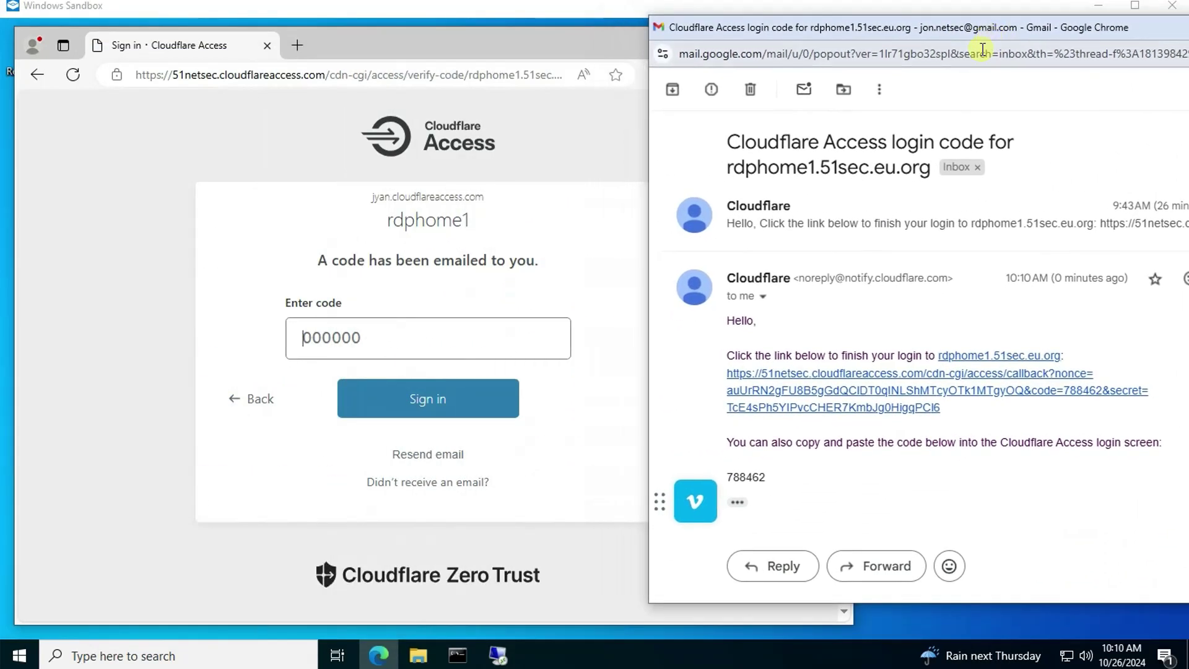
drag(768, 478, 729, 487)
right_click(755, 485)
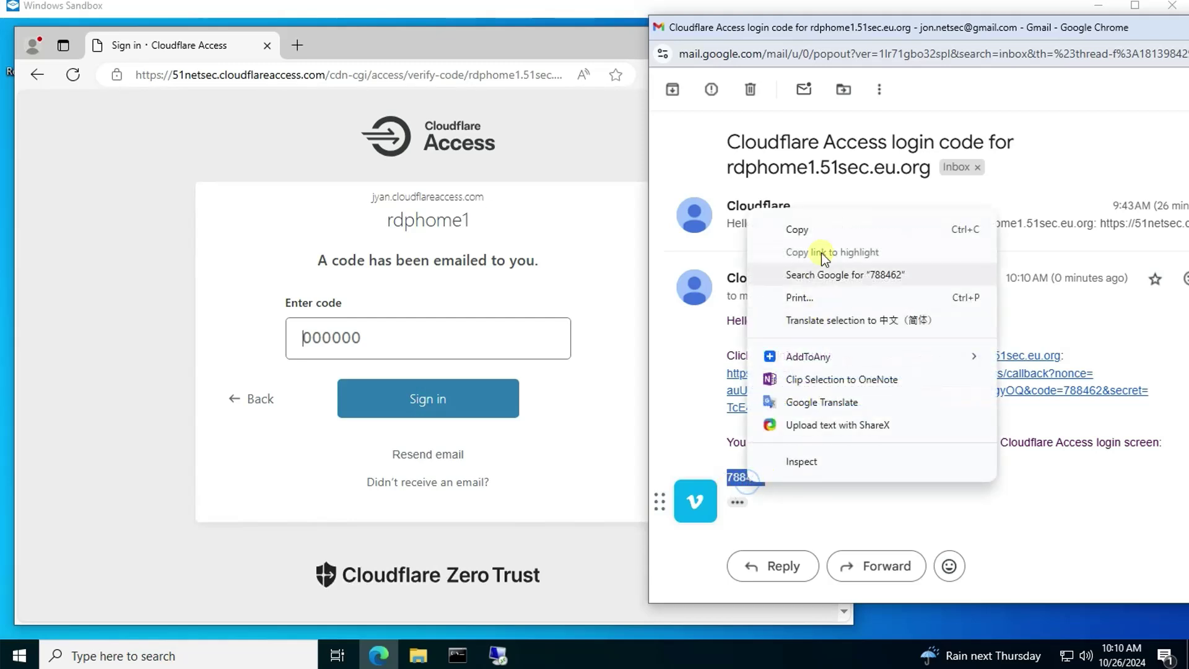
click(806, 229)
click(402, 337)
key(ctrl+v)
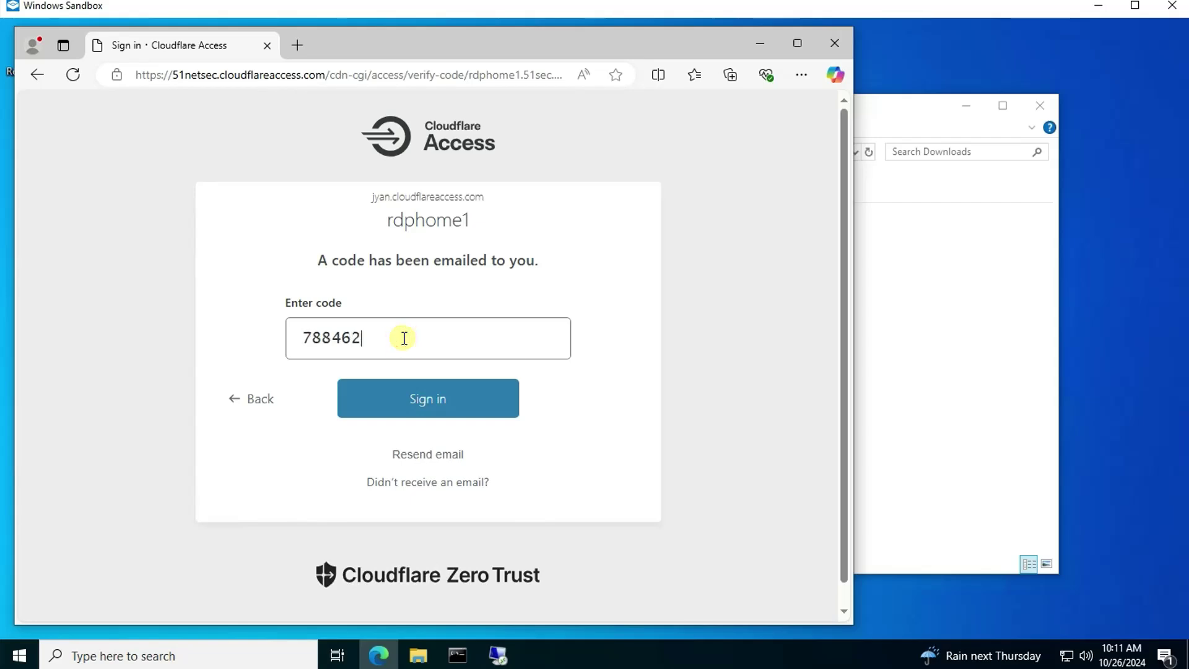
click(415, 392)
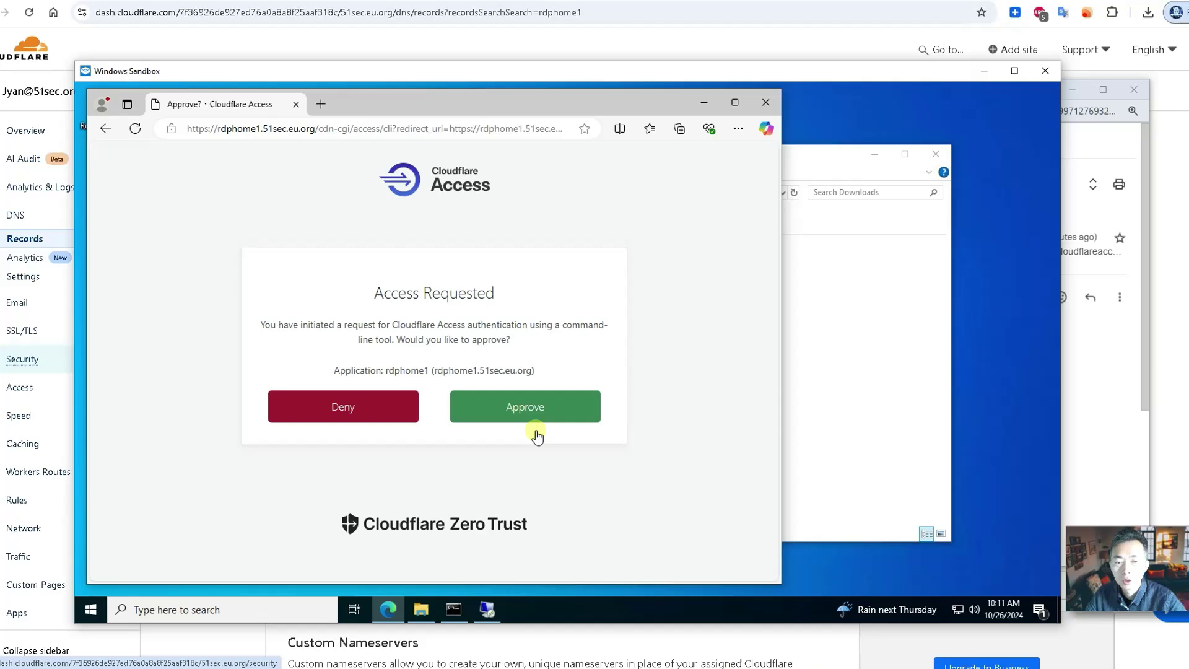
- Approve the access request, clear the other windows, and start entering the localhost user name
click(533, 414)
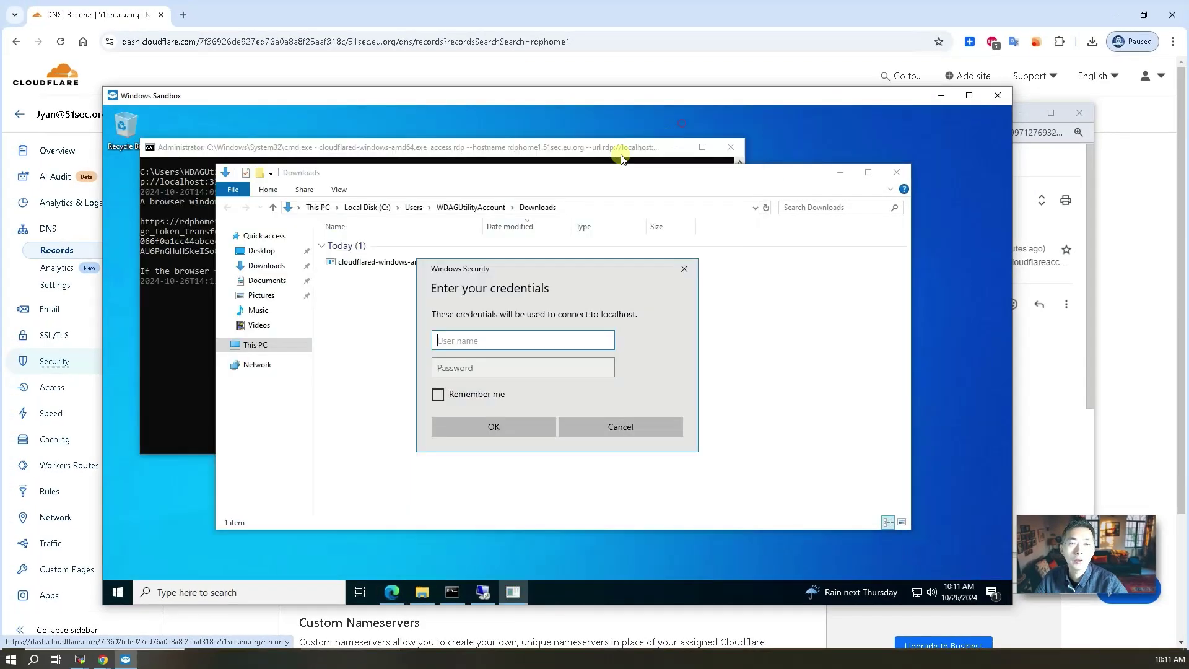
click(683, 124)
click(840, 172)
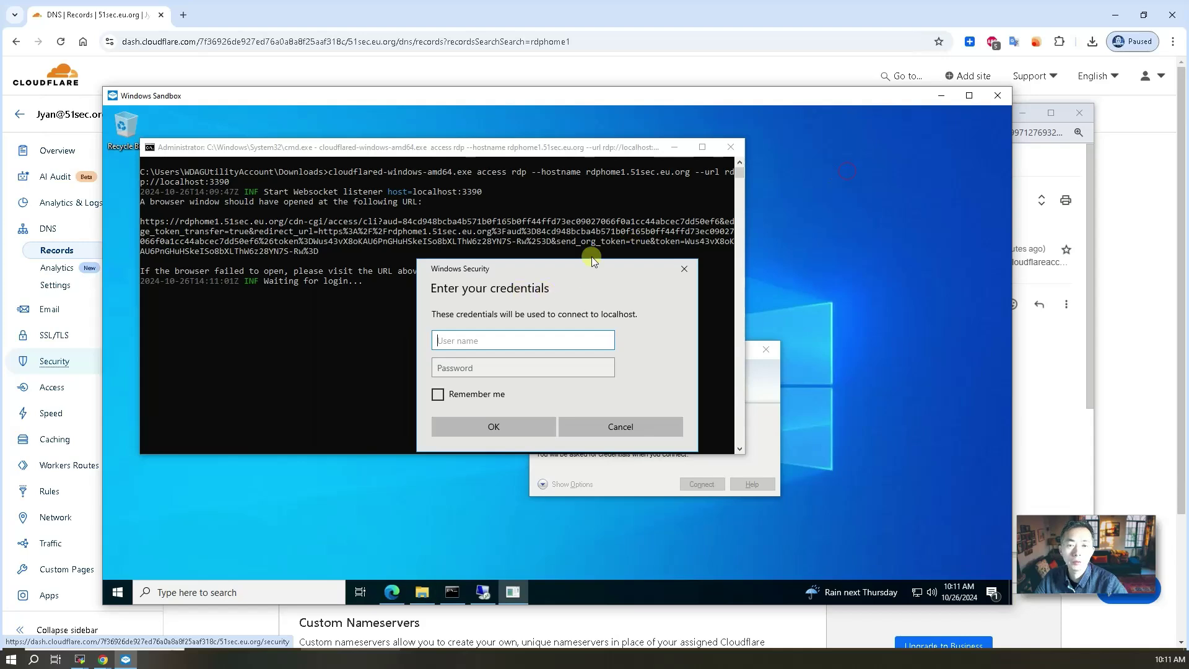
click(674, 147)
drag(553, 273, 524, 180)
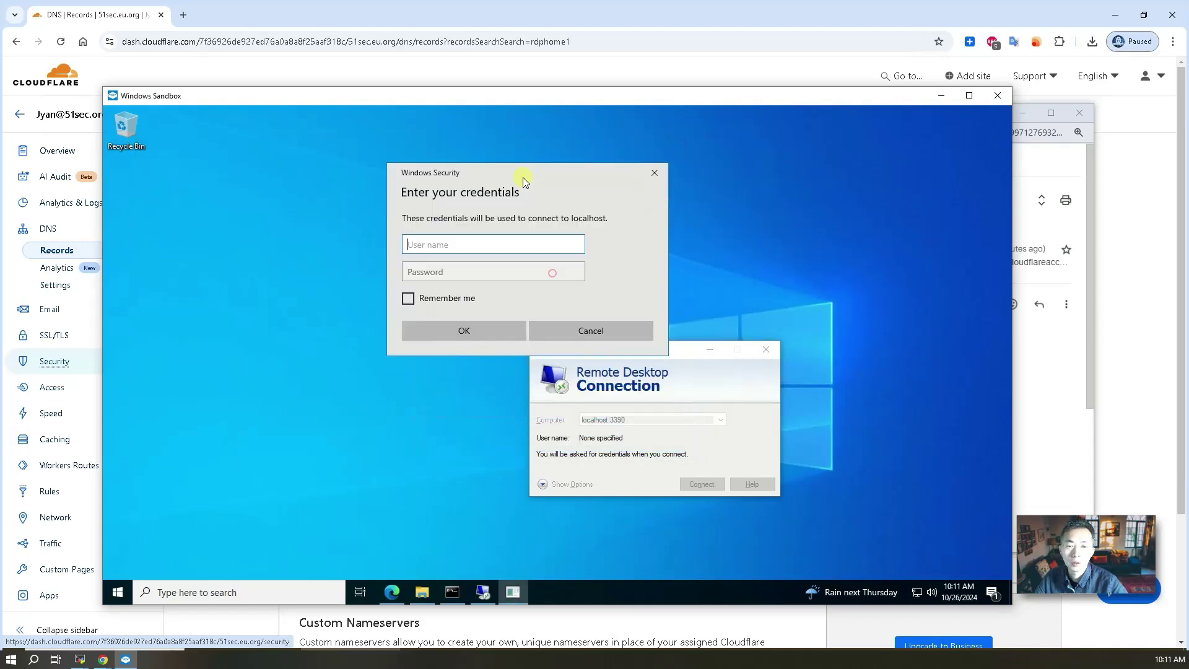
text(admin)
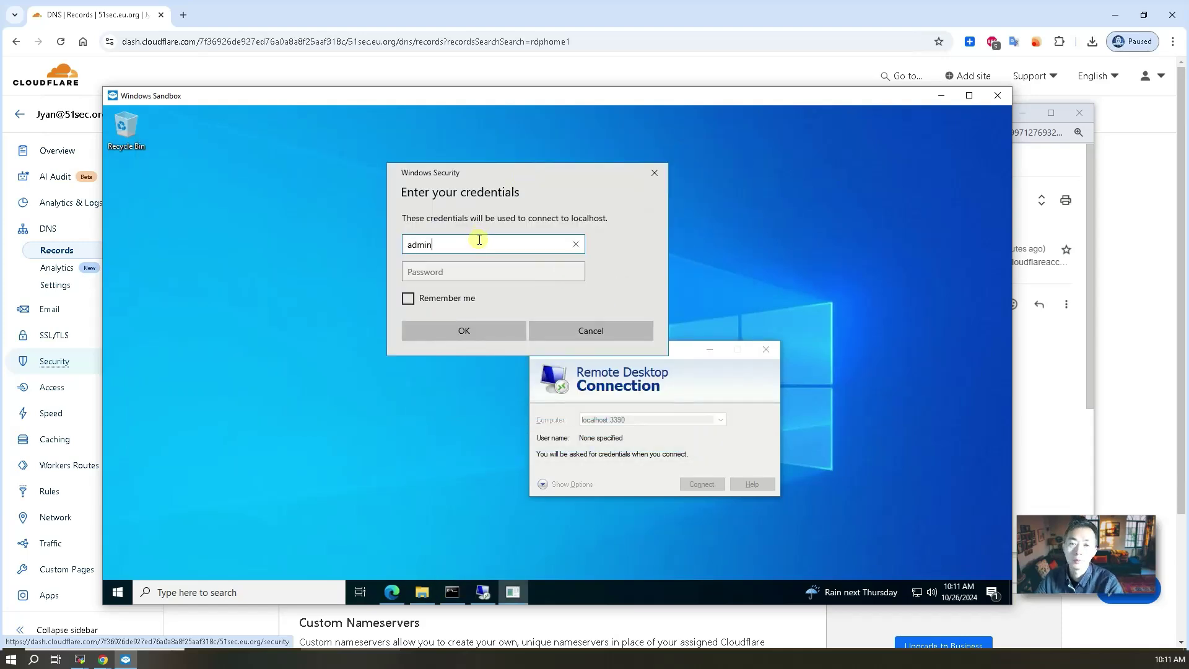
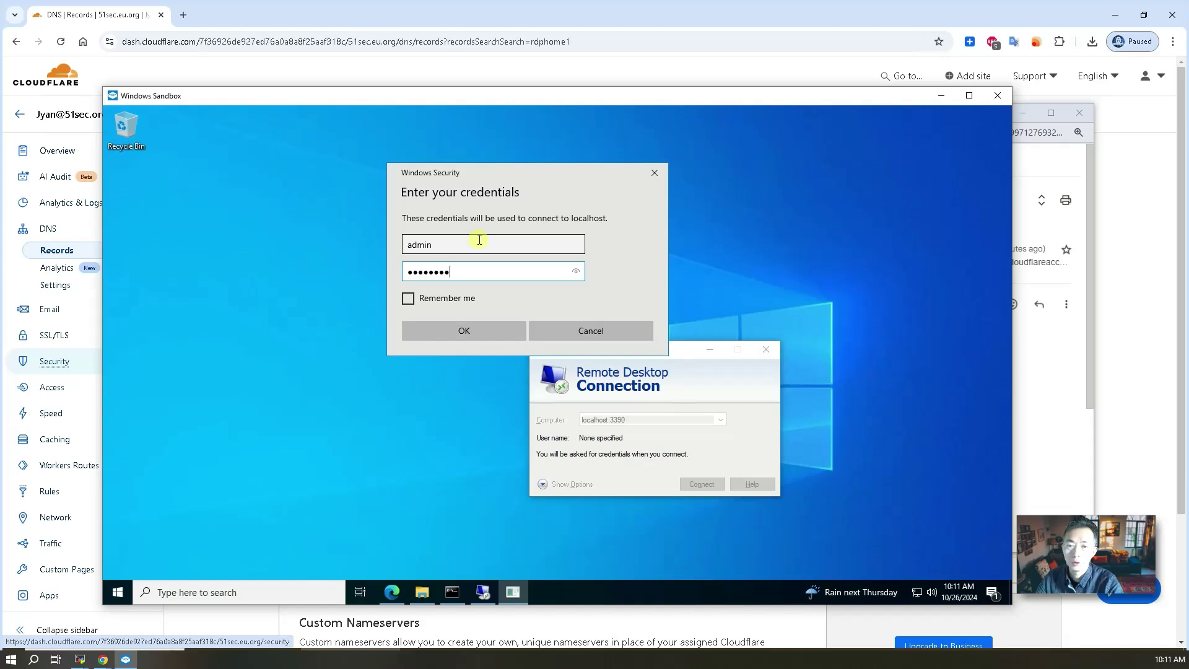
- Submit the entered admin credentials for localhost:3390, which the remote host rejects as a failed logon
key(Return)
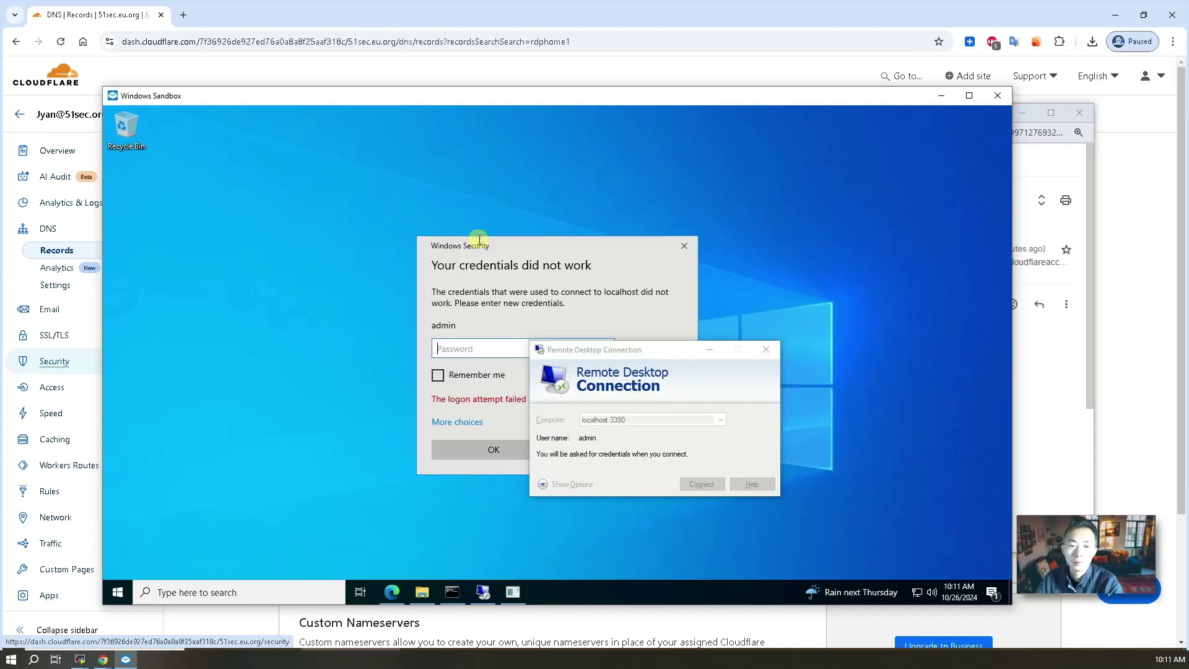